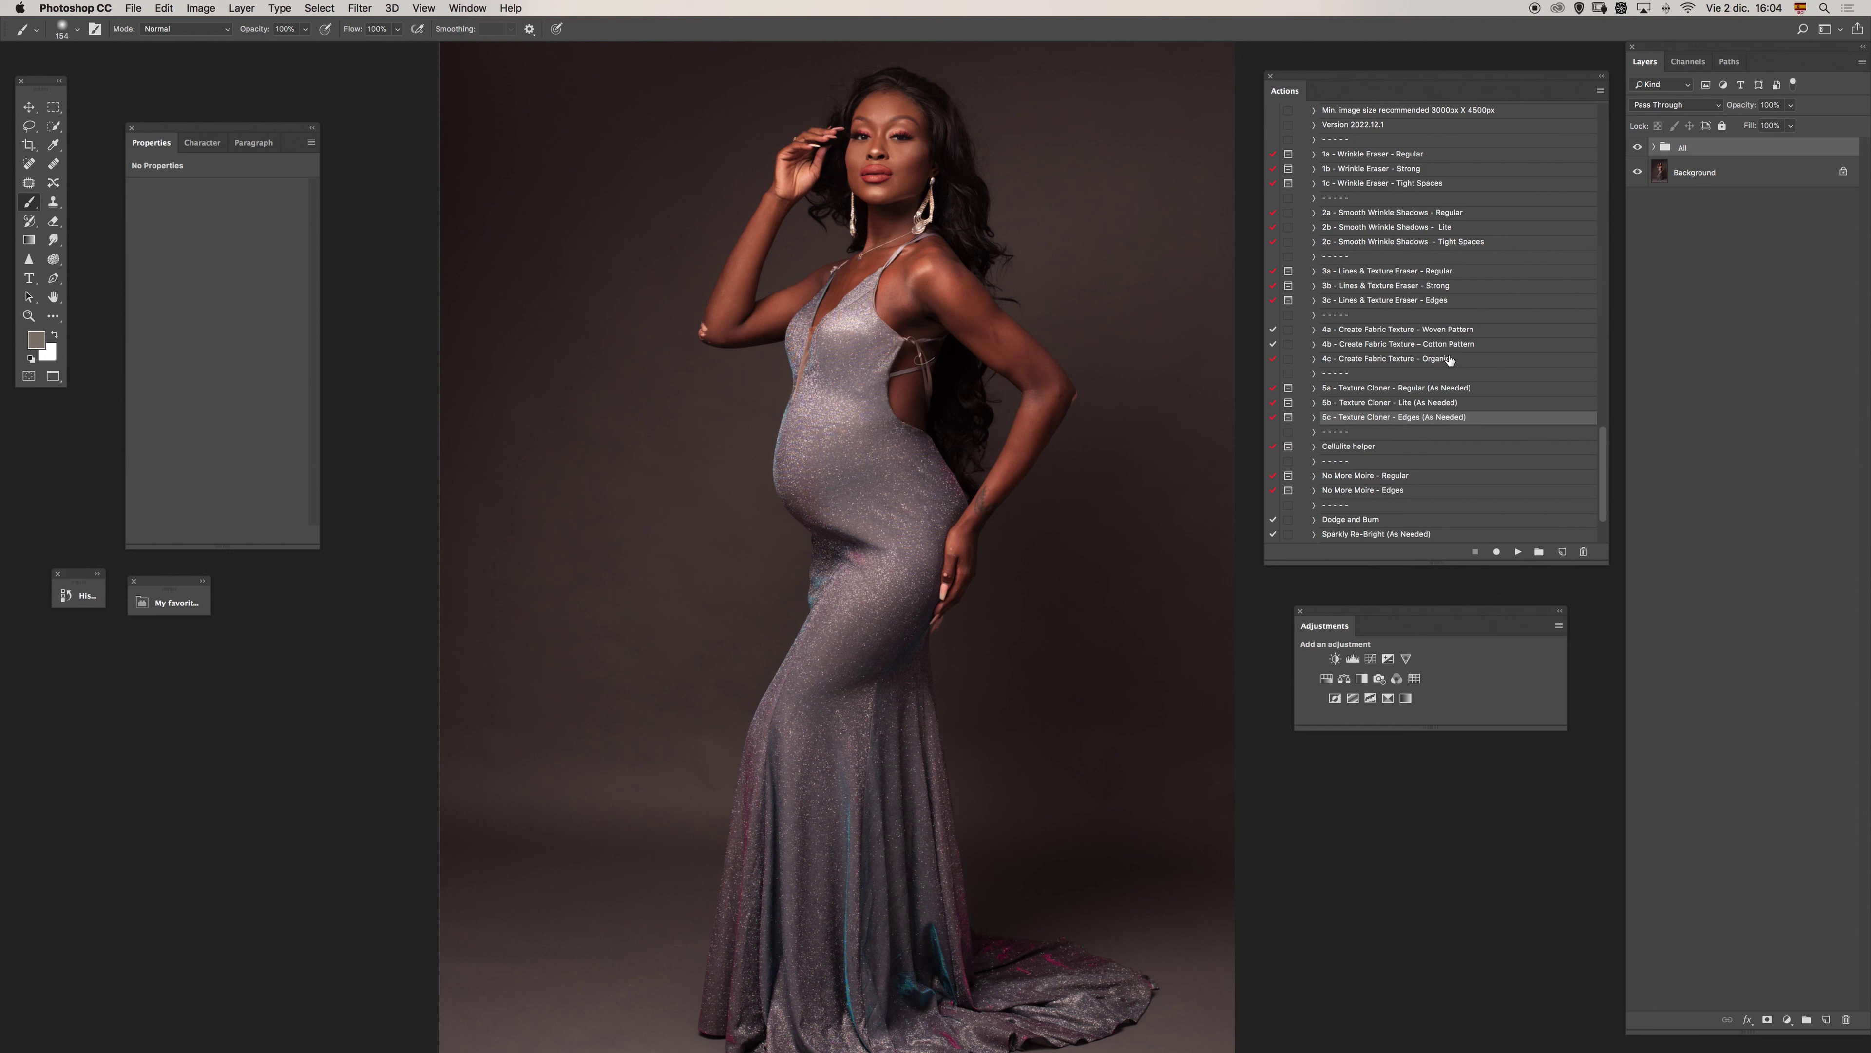
Remove the leftover All group and zoom in on the gown around the waist.
key(super+z)
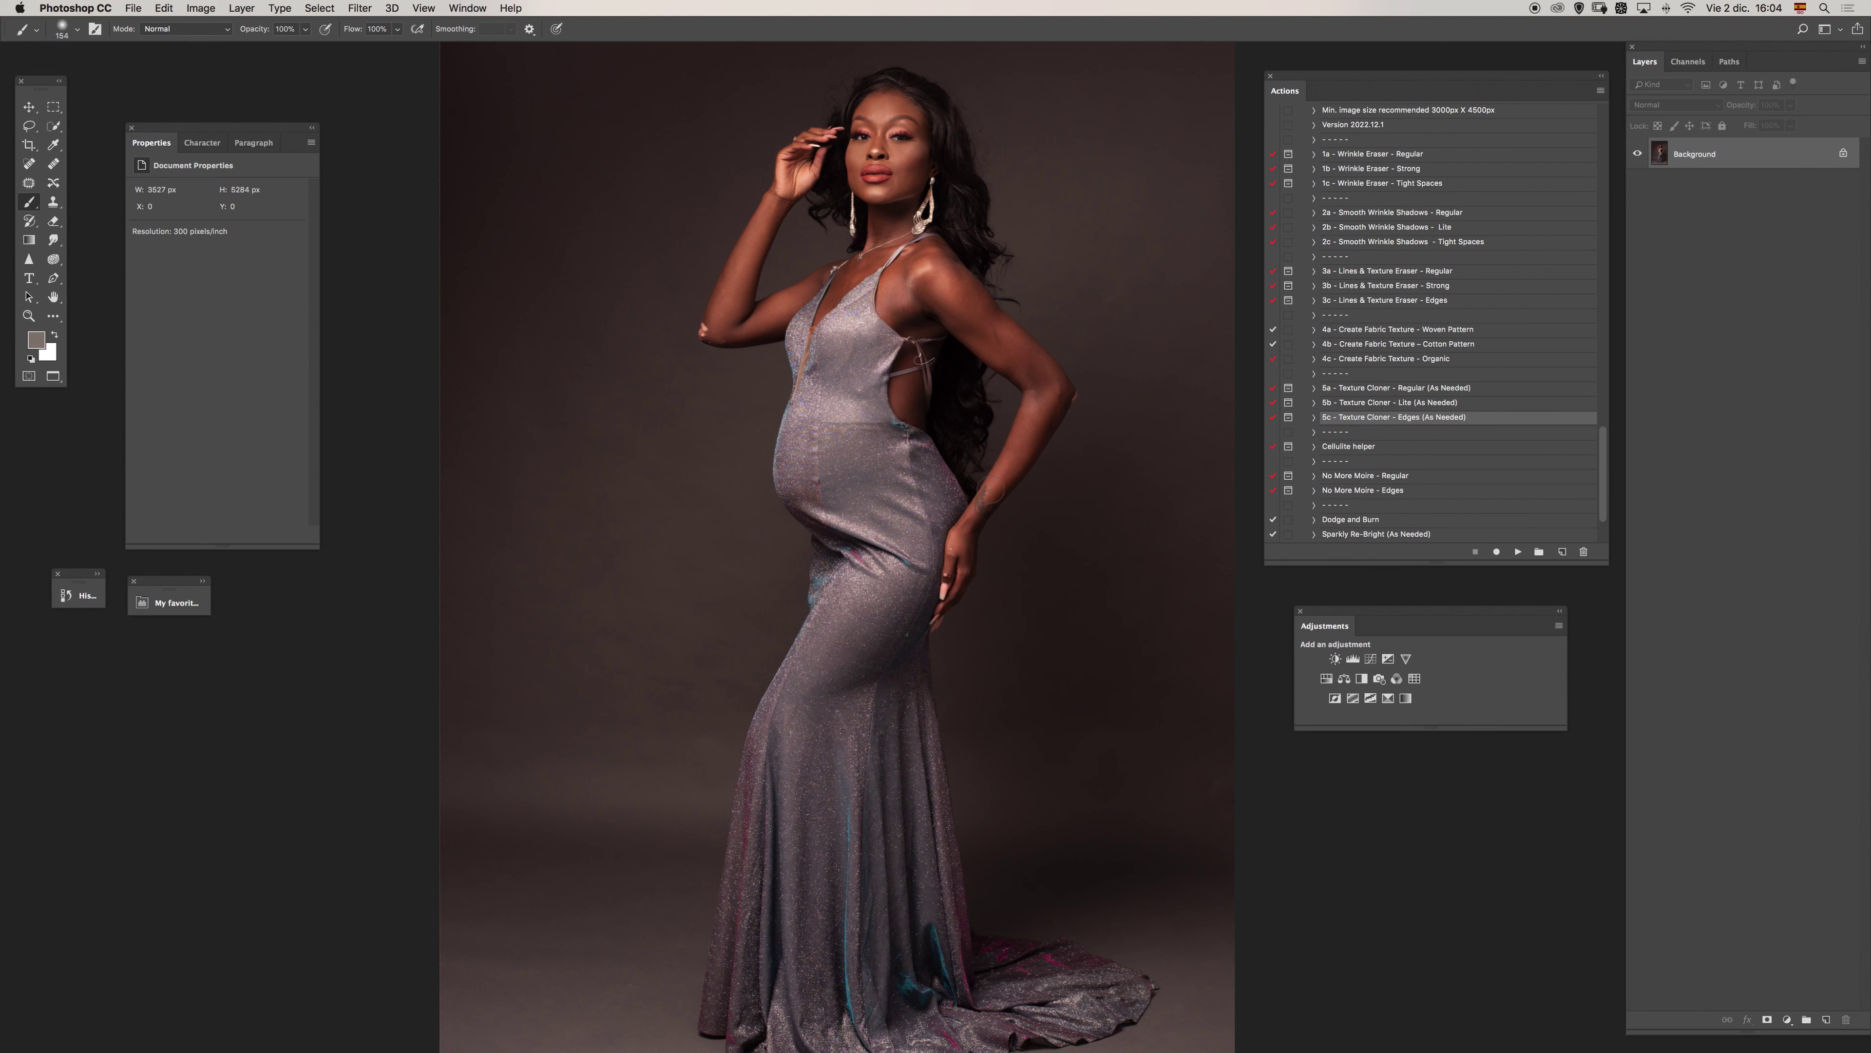
super+click(903, 510)
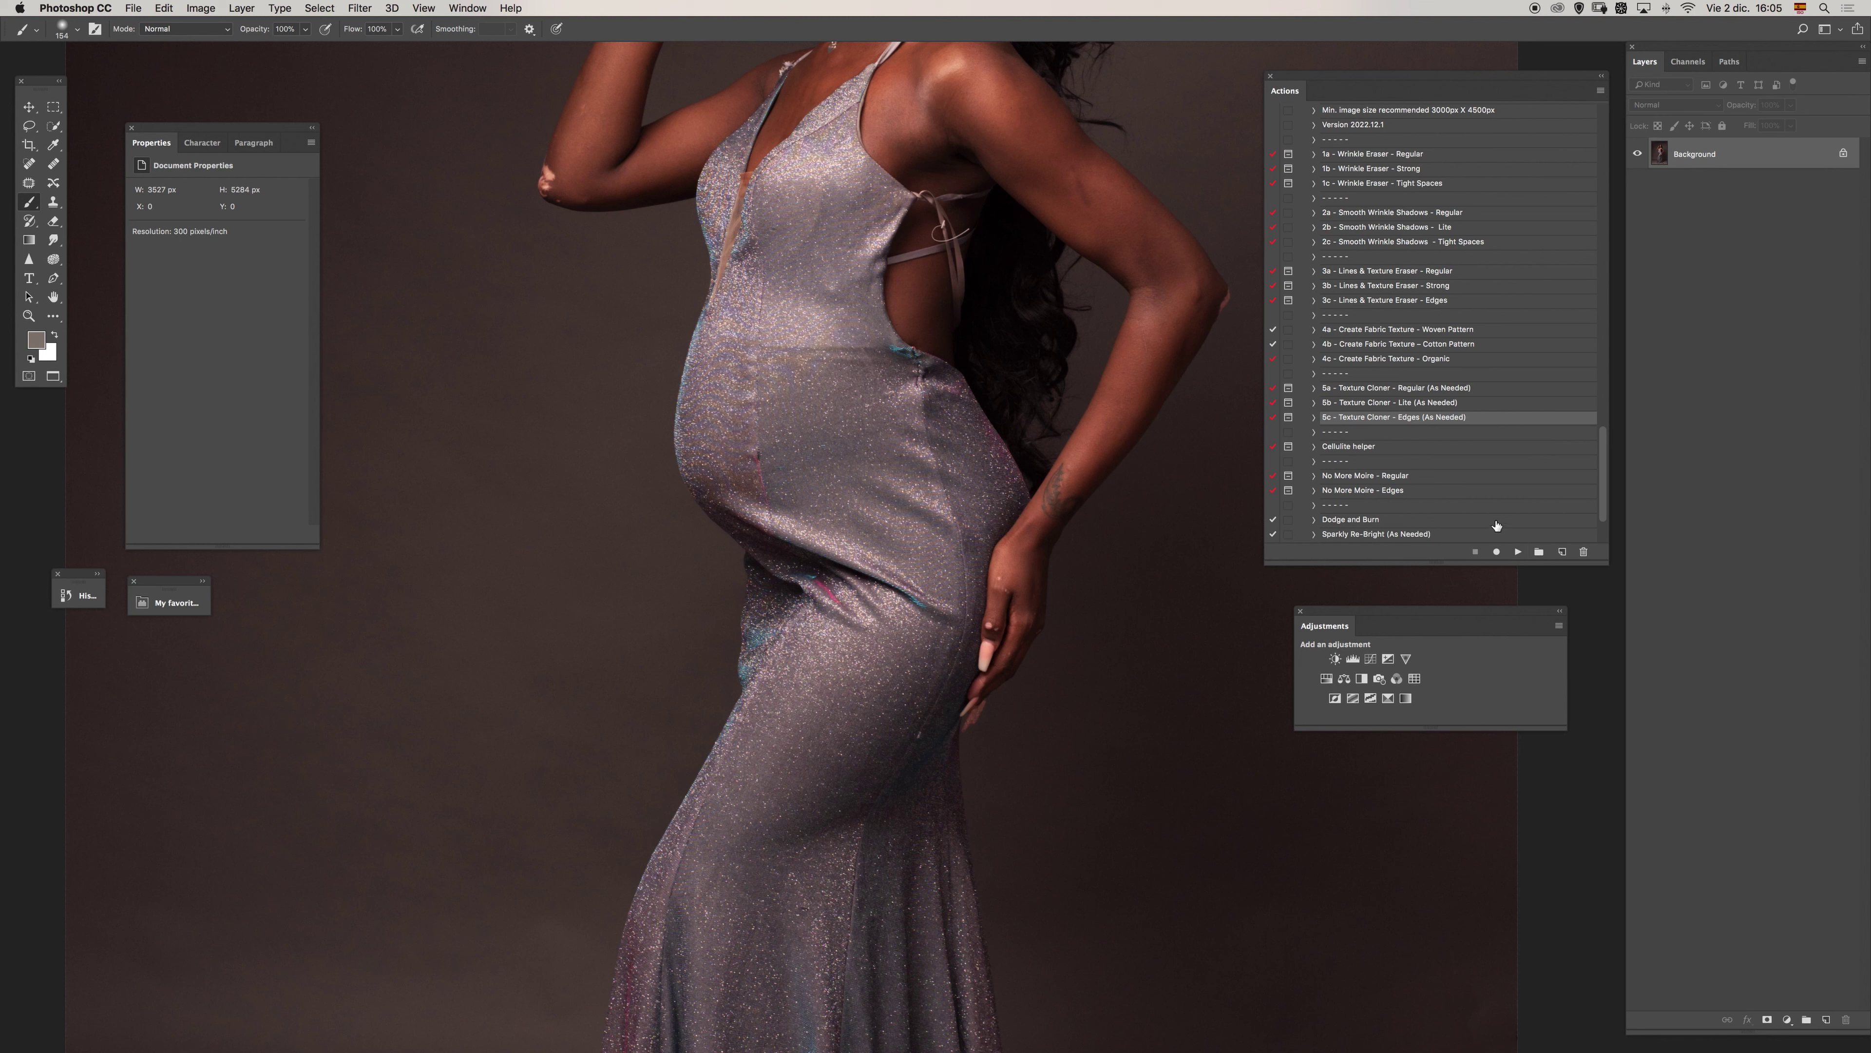
Run the 5c - Texture Cloner - Edges action and hide its Texture Cloner layer.
click(1518, 551)
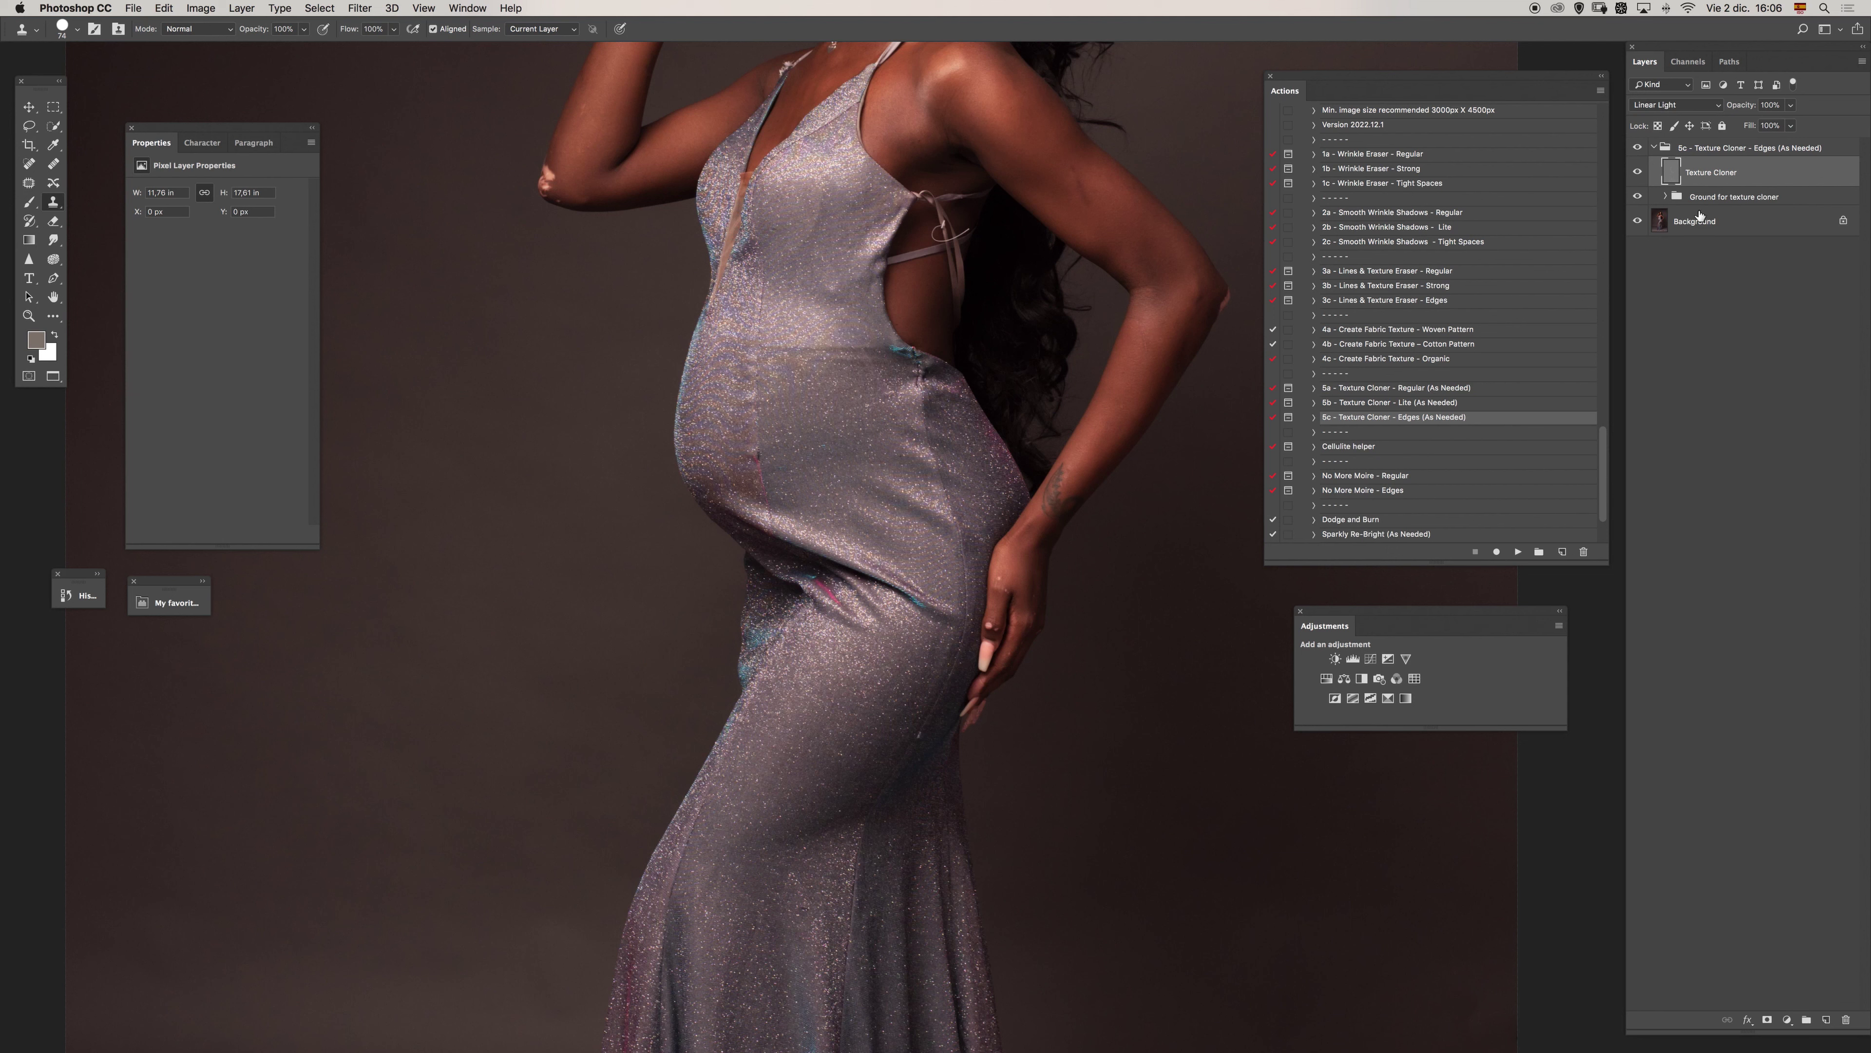
click(1637, 174)
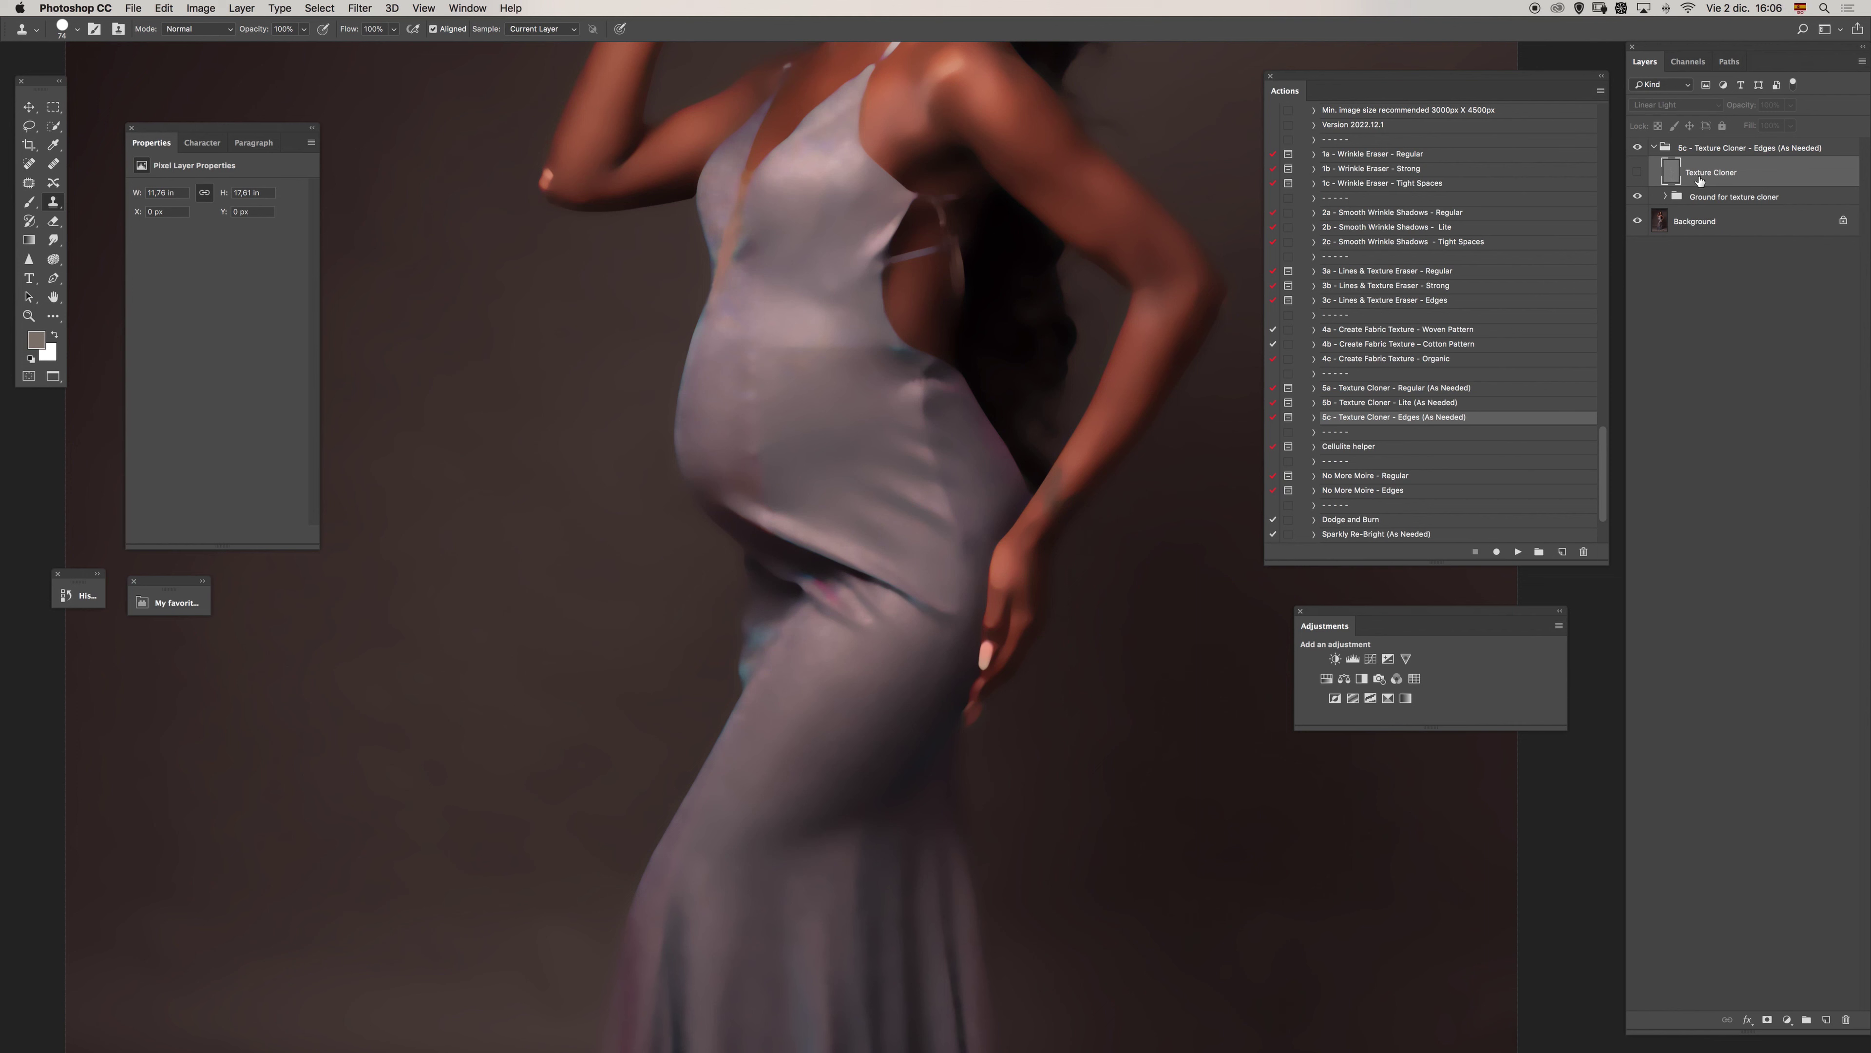
Collapse the 5c - Texture Cloner - Edges group in the Layers panel.
click(1654, 149)
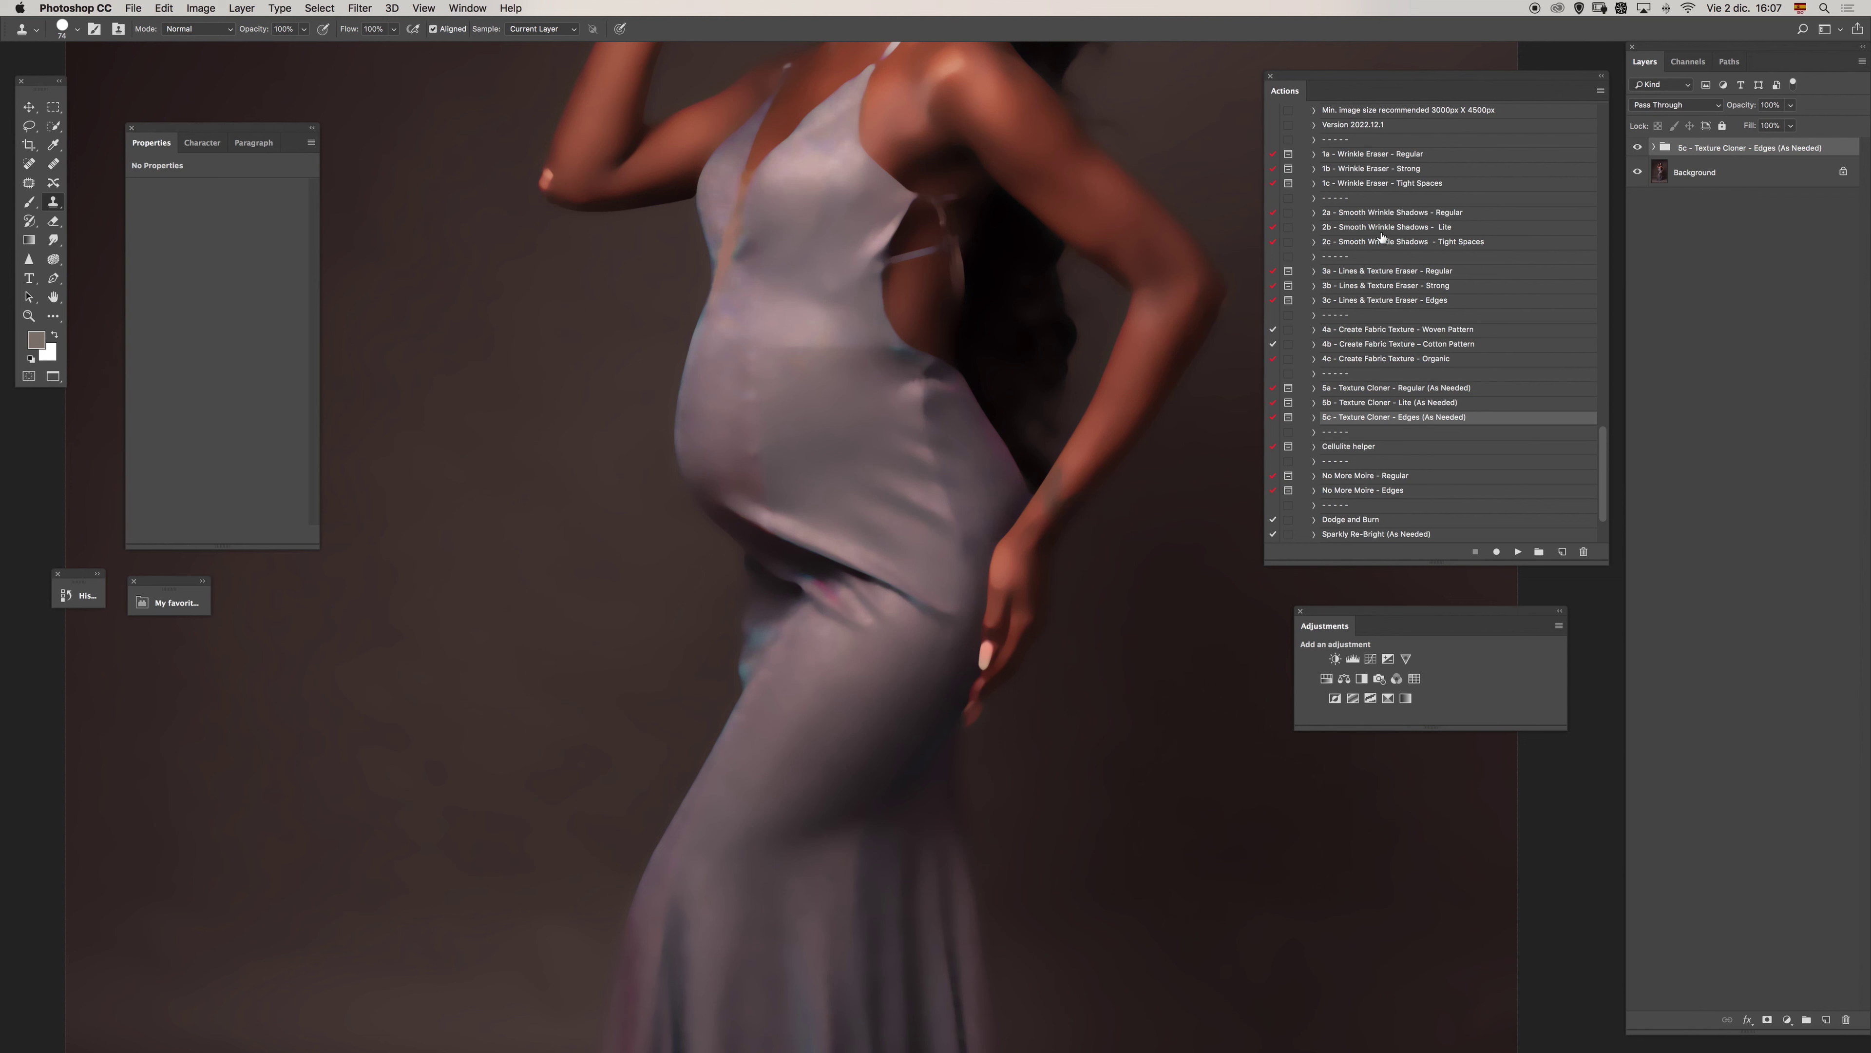
Run the 1a - Wrinkle Eraser - Regular action to add its masked group.
click(1397, 155)
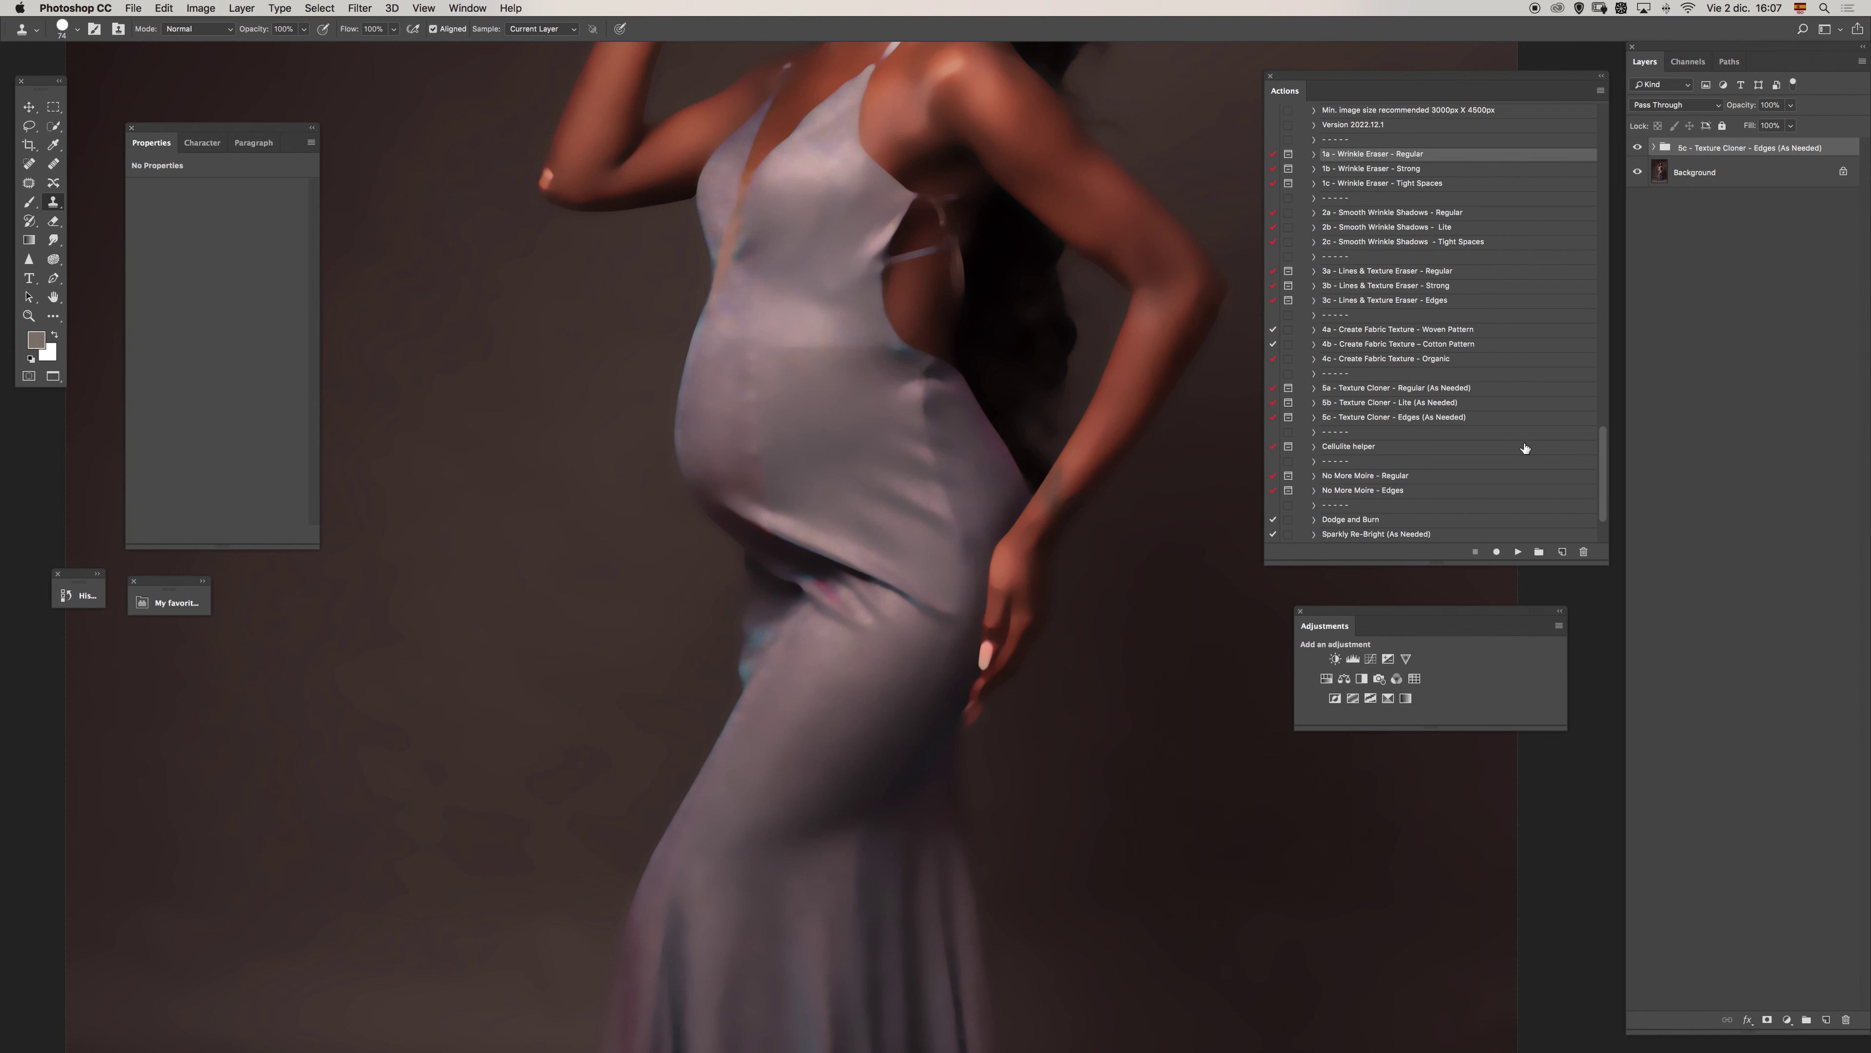
click(1519, 552)
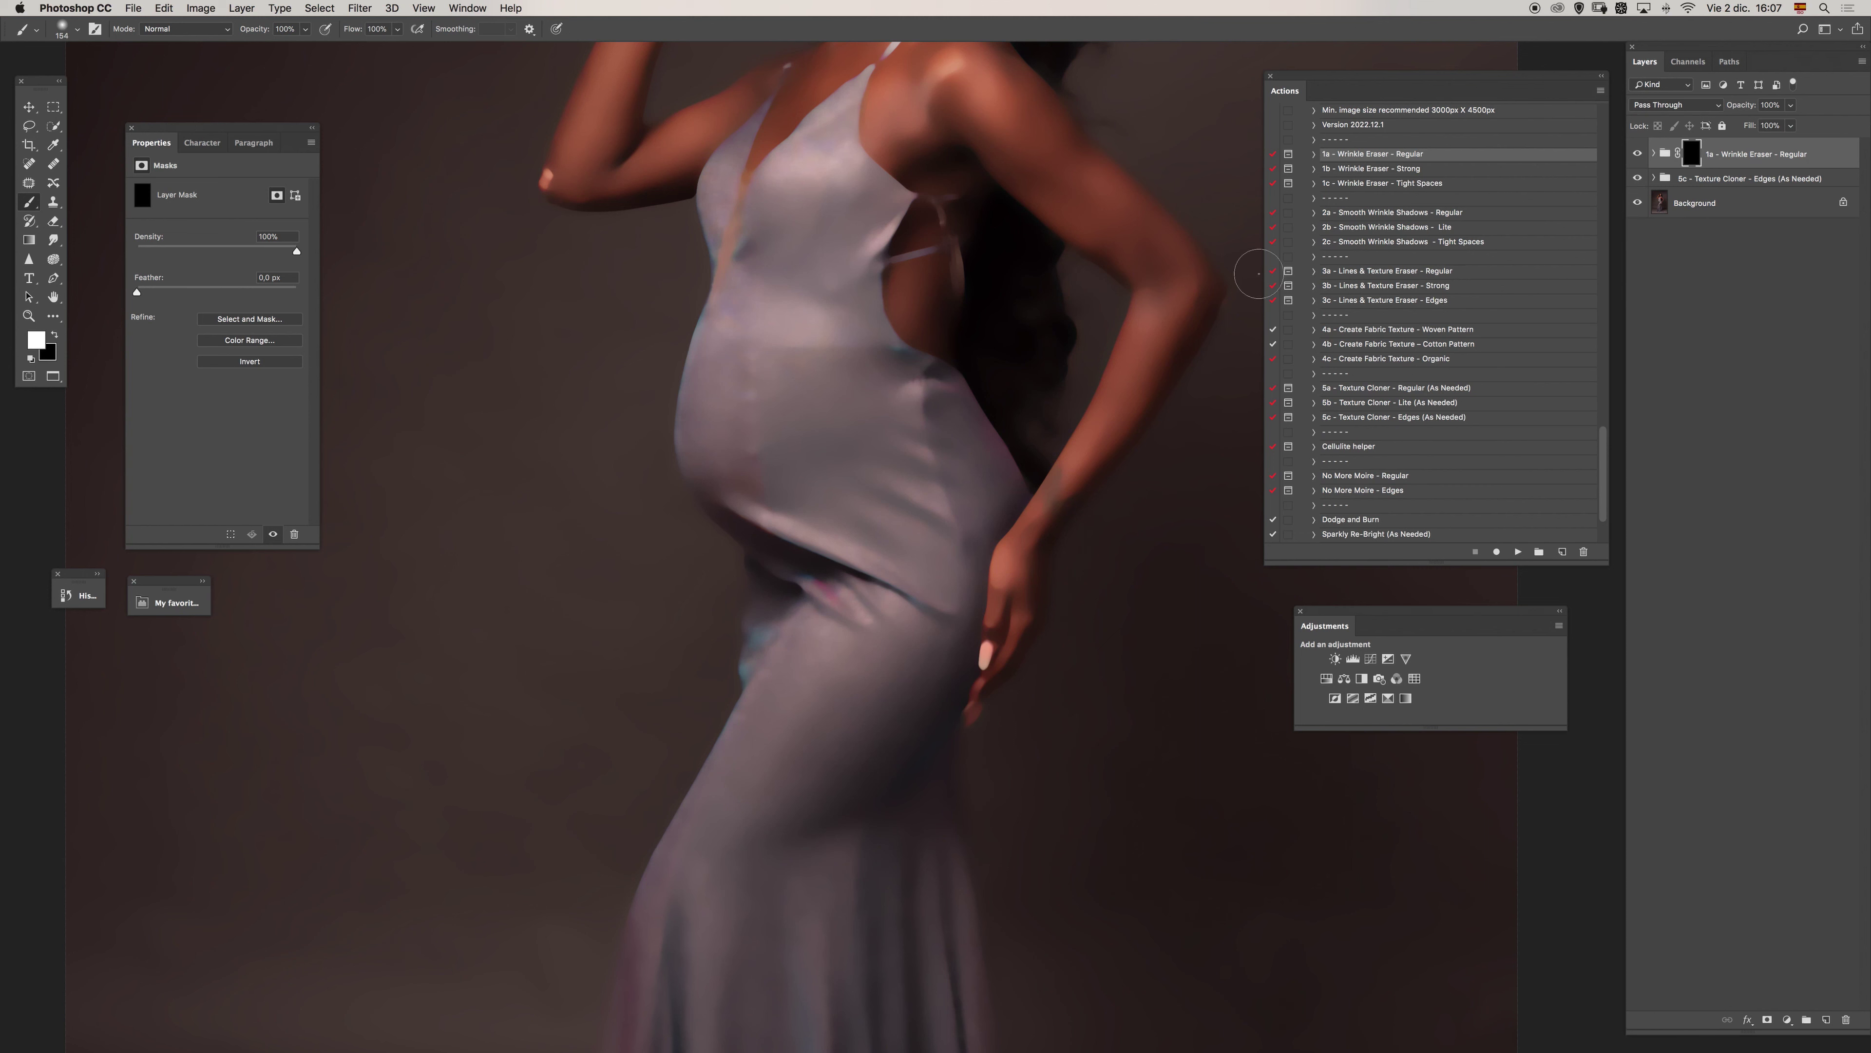
Paint the Wrinkle Eraser mask at 100% opacity, brush sized from 188 down to 103.
key(9)
key(0)
mouse_move(814, 457)
mouse_down()
mouse_move(789, 424)
mouse_move(941, 478)
mouse_move(933, 557)
mouse_move(905, 664)
mouse_move(903, 644)
mouse_move(861, 674)
mouse_move(853, 632)
mouse_move(884, 662)
mouse_move(866, 710)
mouse_move(776, 788)
mouse_move(838, 662)
mouse_move(782, 780)
mouse_move(866, 486)
mouse_move(804, 511)
mouse_up()
drag(871, 363, 867, 363)
drag(854, 282, 846, 282)
drag(831, 193, 843, 151)
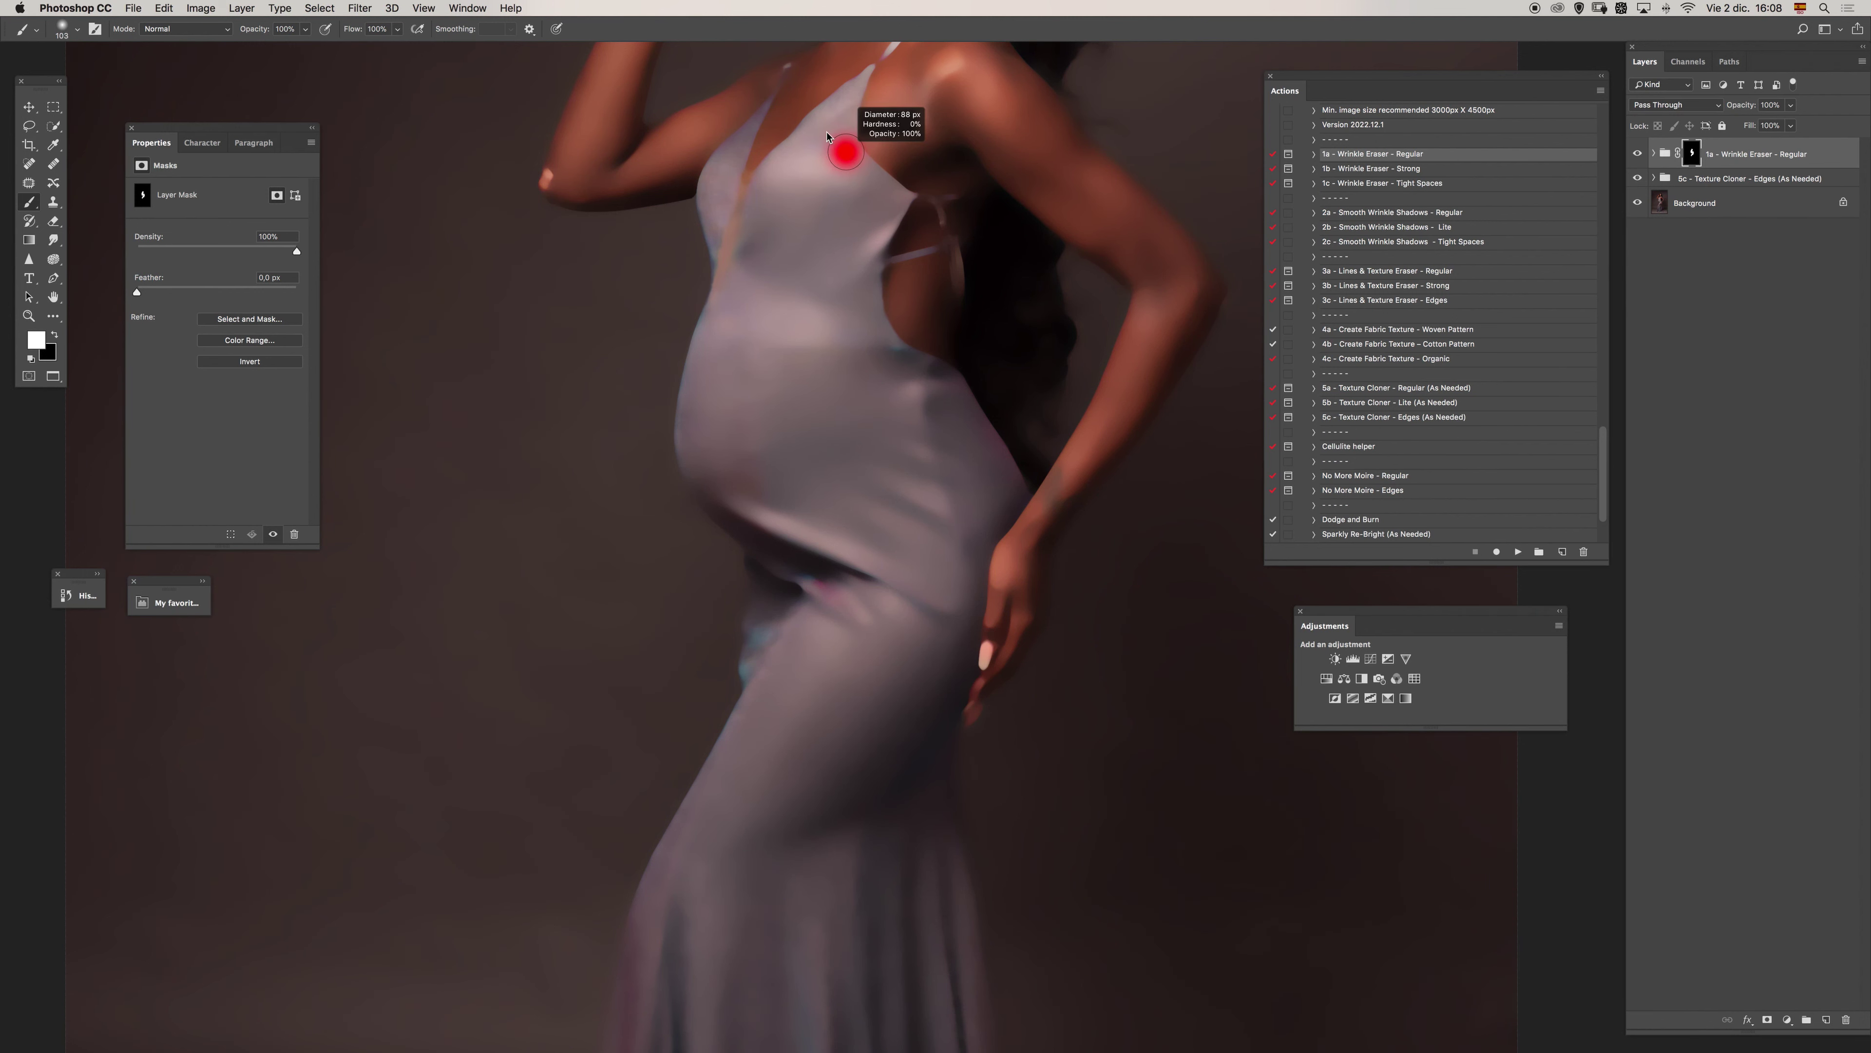
Zoom in on the gown and keep painting the mask with 117–138 brushes, undoing the last stroke.
key(z)
drag(830, 242, 804, 242)
key(b)
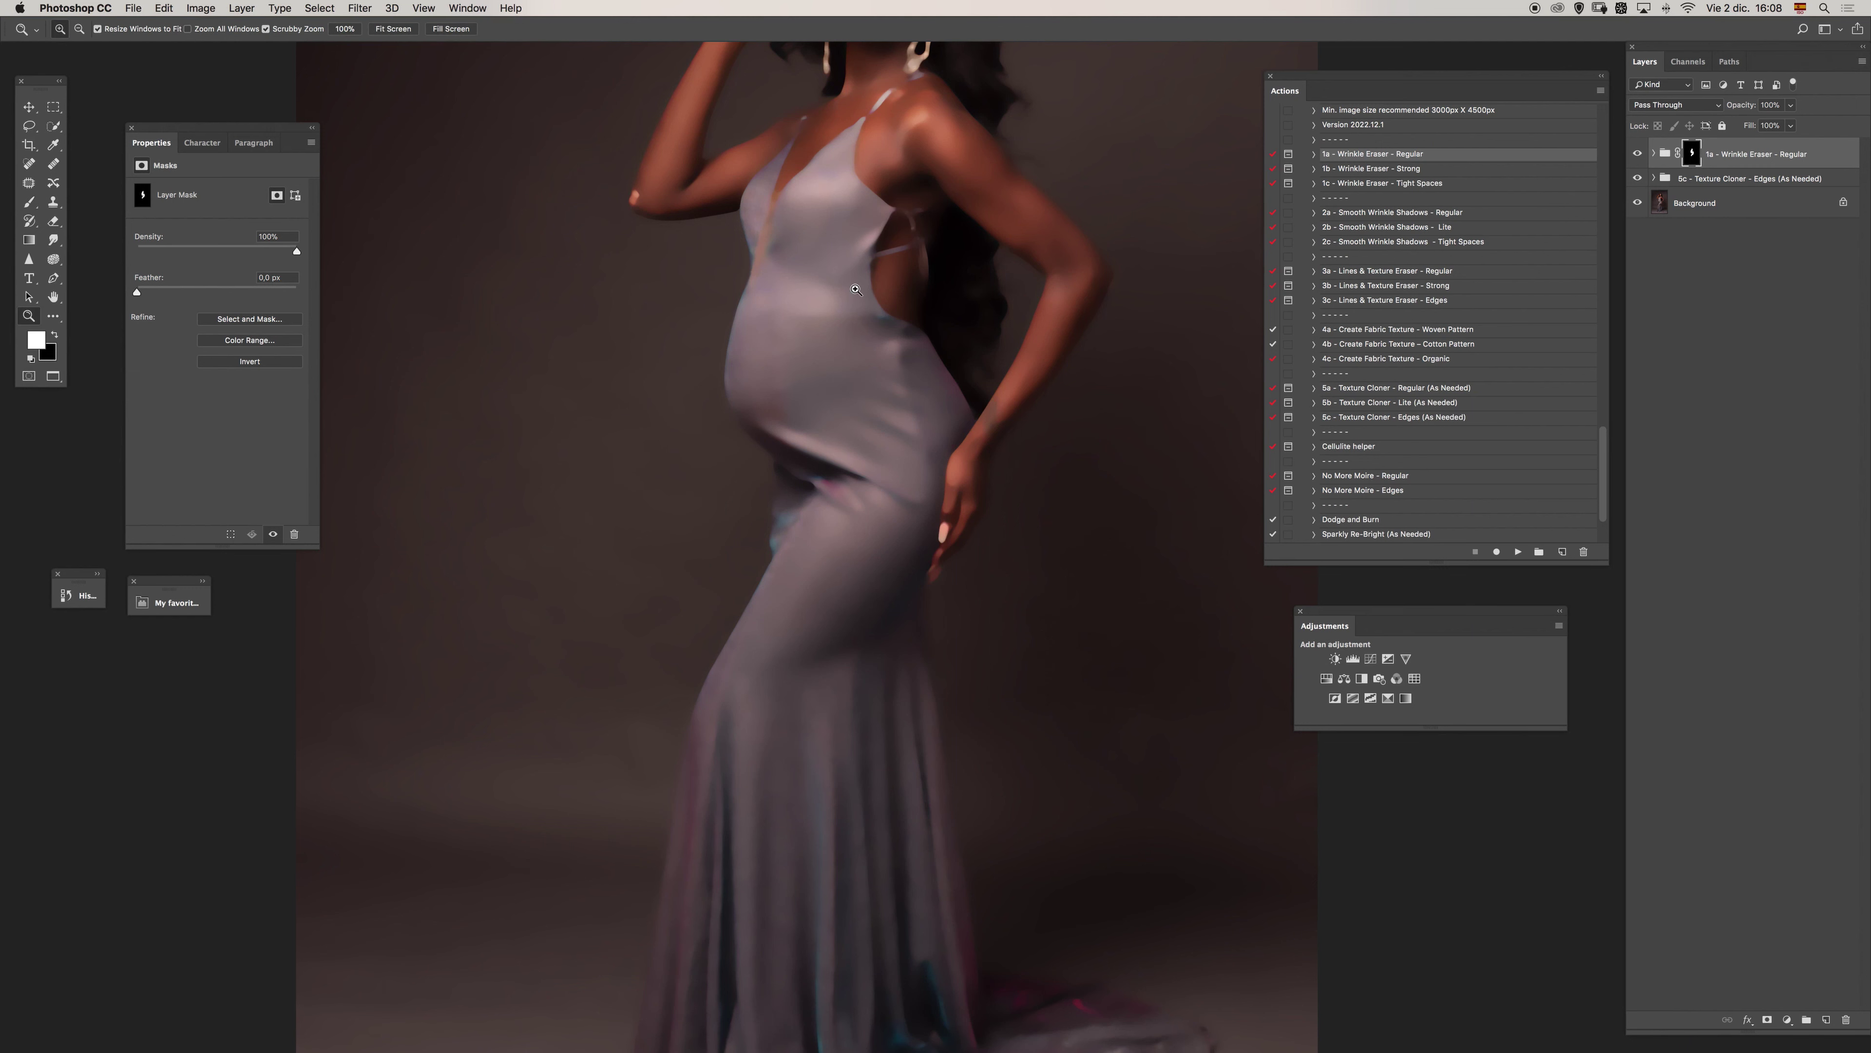
drag(863, 272, 882, 272)
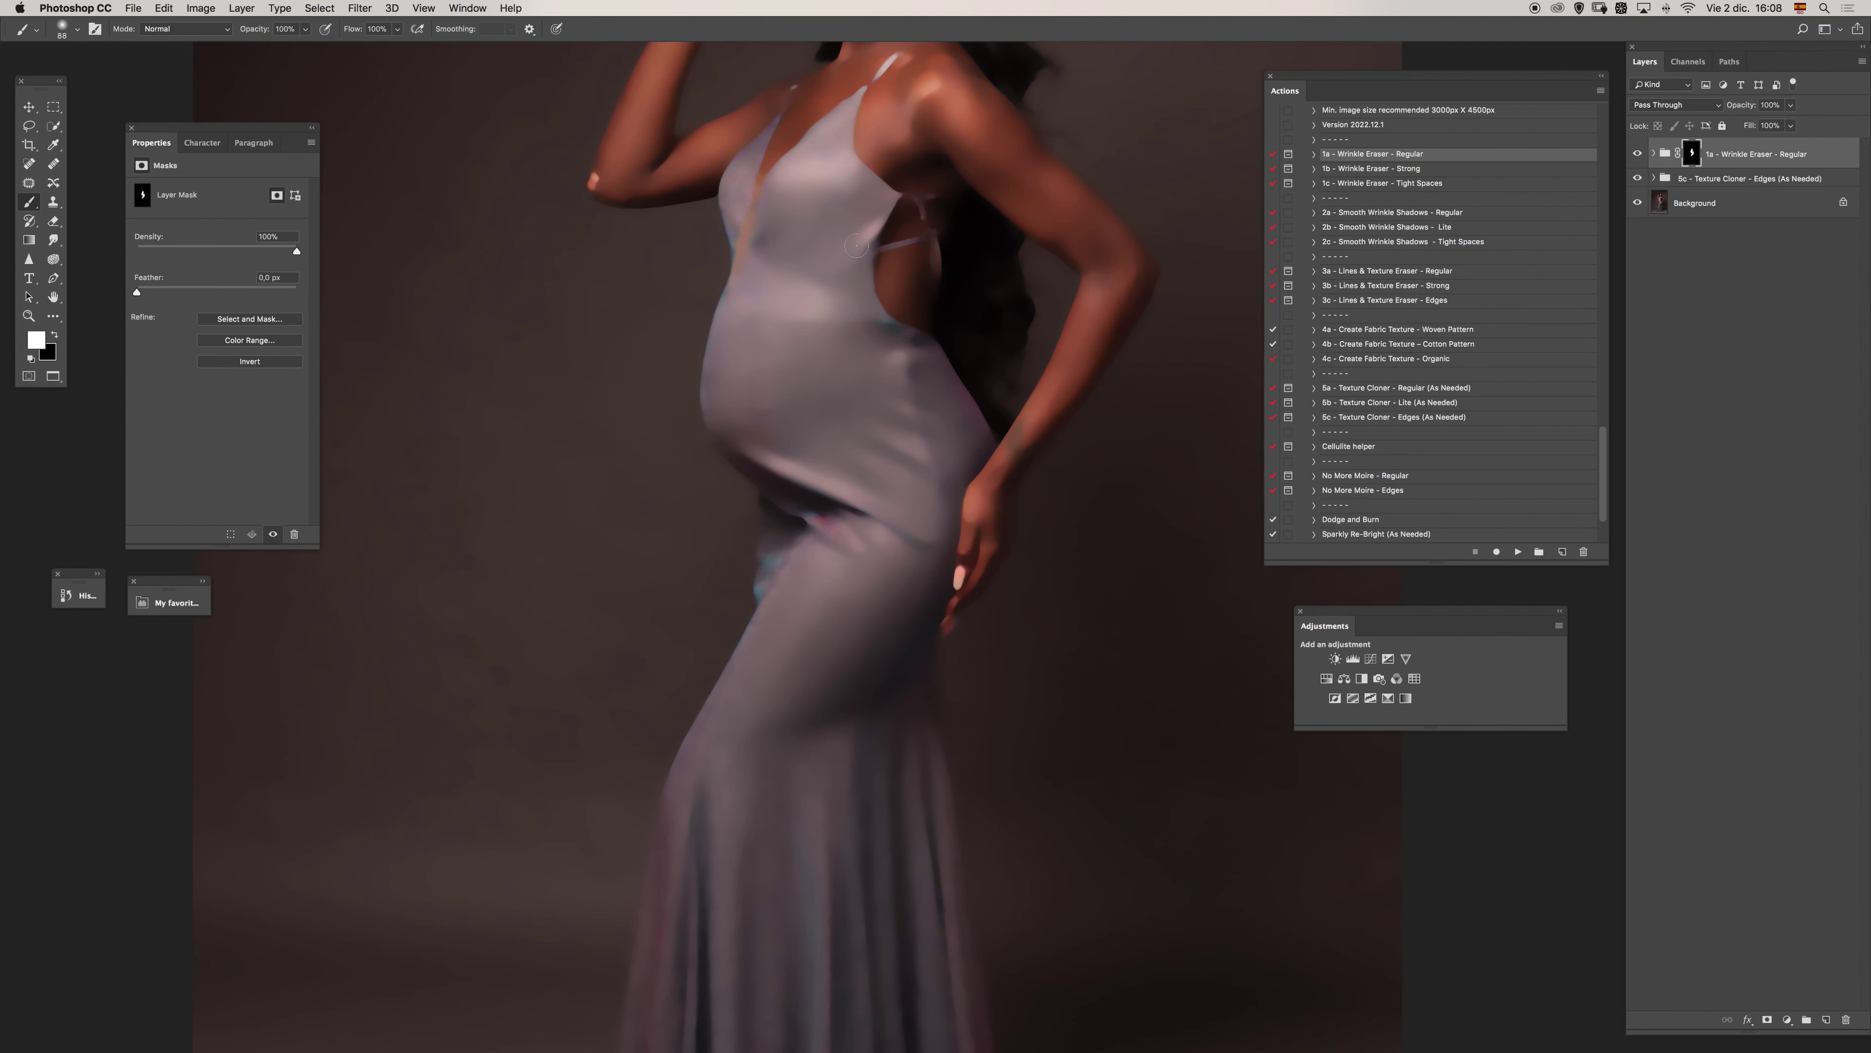
key(bracketright)
mouse_move(839, 446)
mouse_down()
mouse_move(856, 448)
mouse_move(806, 440)
mouse_up()
drag(794, 547, 803, 565)
key(super+z)
Compare the Wrinkle Eraser group on and off, then run the 2a - Smooth Wrinkle Shadows - Regular action.
click(1638, 154)
click(1637, 154)
click(1637, 154)
click(1638, 154)
click(1473, 222)
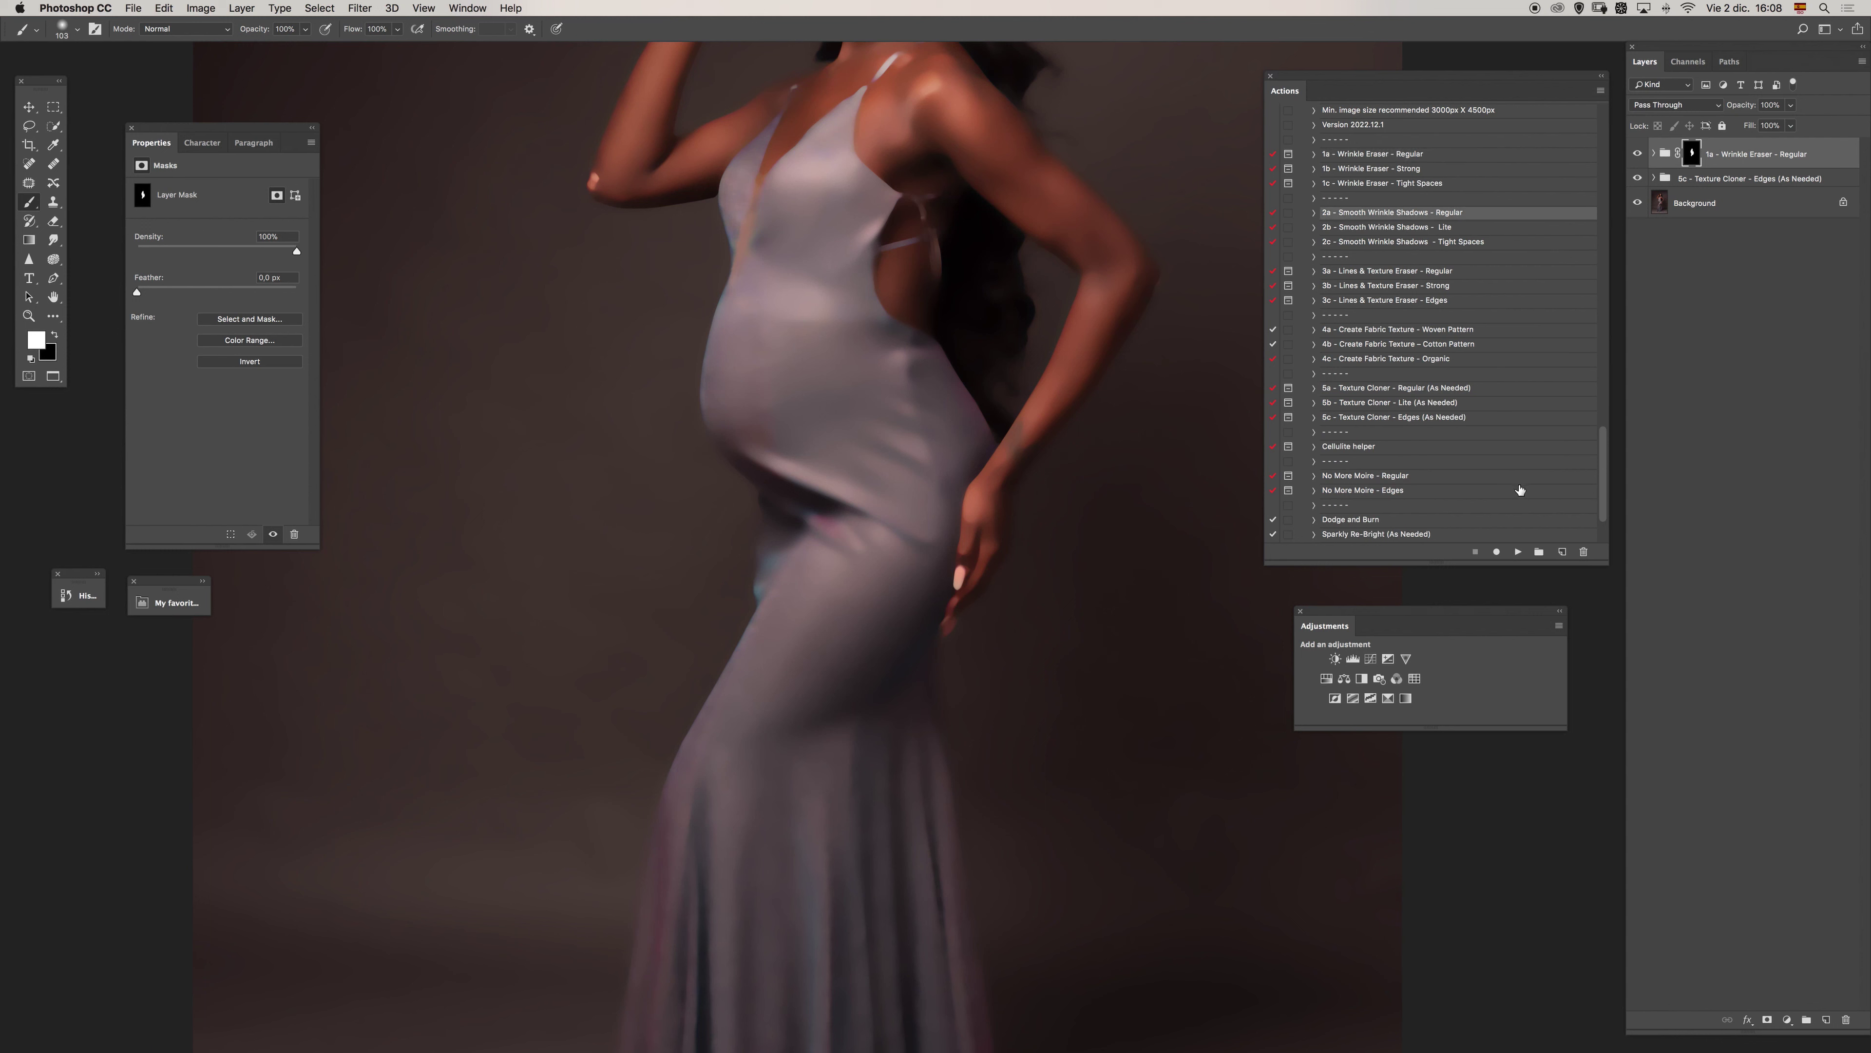
click(1518, 552)
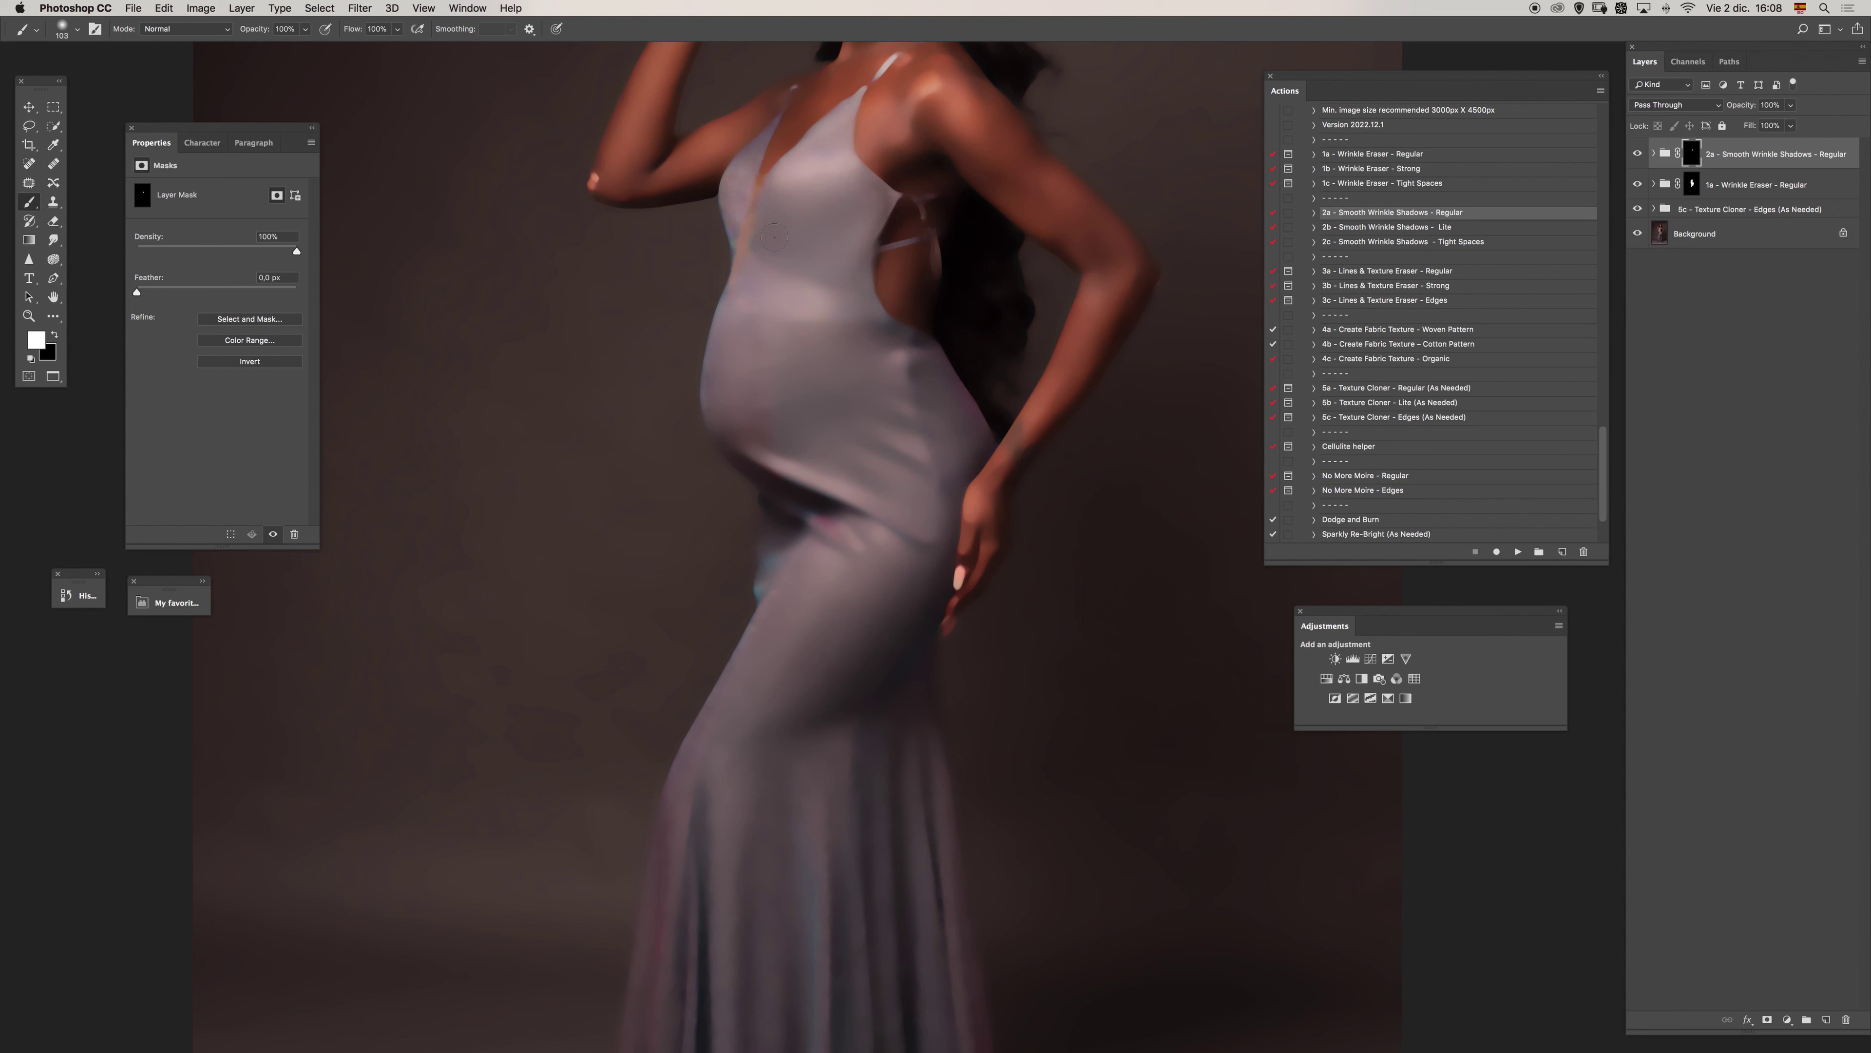
Paint shadow smoothing along the gown's fold with a 176 brush, then shrink it to 140.
drag(835, 313, 854, 314)
mouse_move(794, 368)
mouse_down()
mouse_move(906, 368)
mouse_move(940, 438)
mouse_move(863, 415)
mouse_move(816, 456)
mouse_move(762, 425)
mouse_move(866, 452)
mouse_move(770, 426)
mouse_move(902, 477)
mouse_move(907, 516)
mouse_up()
drag(812, 575, 788, 651)
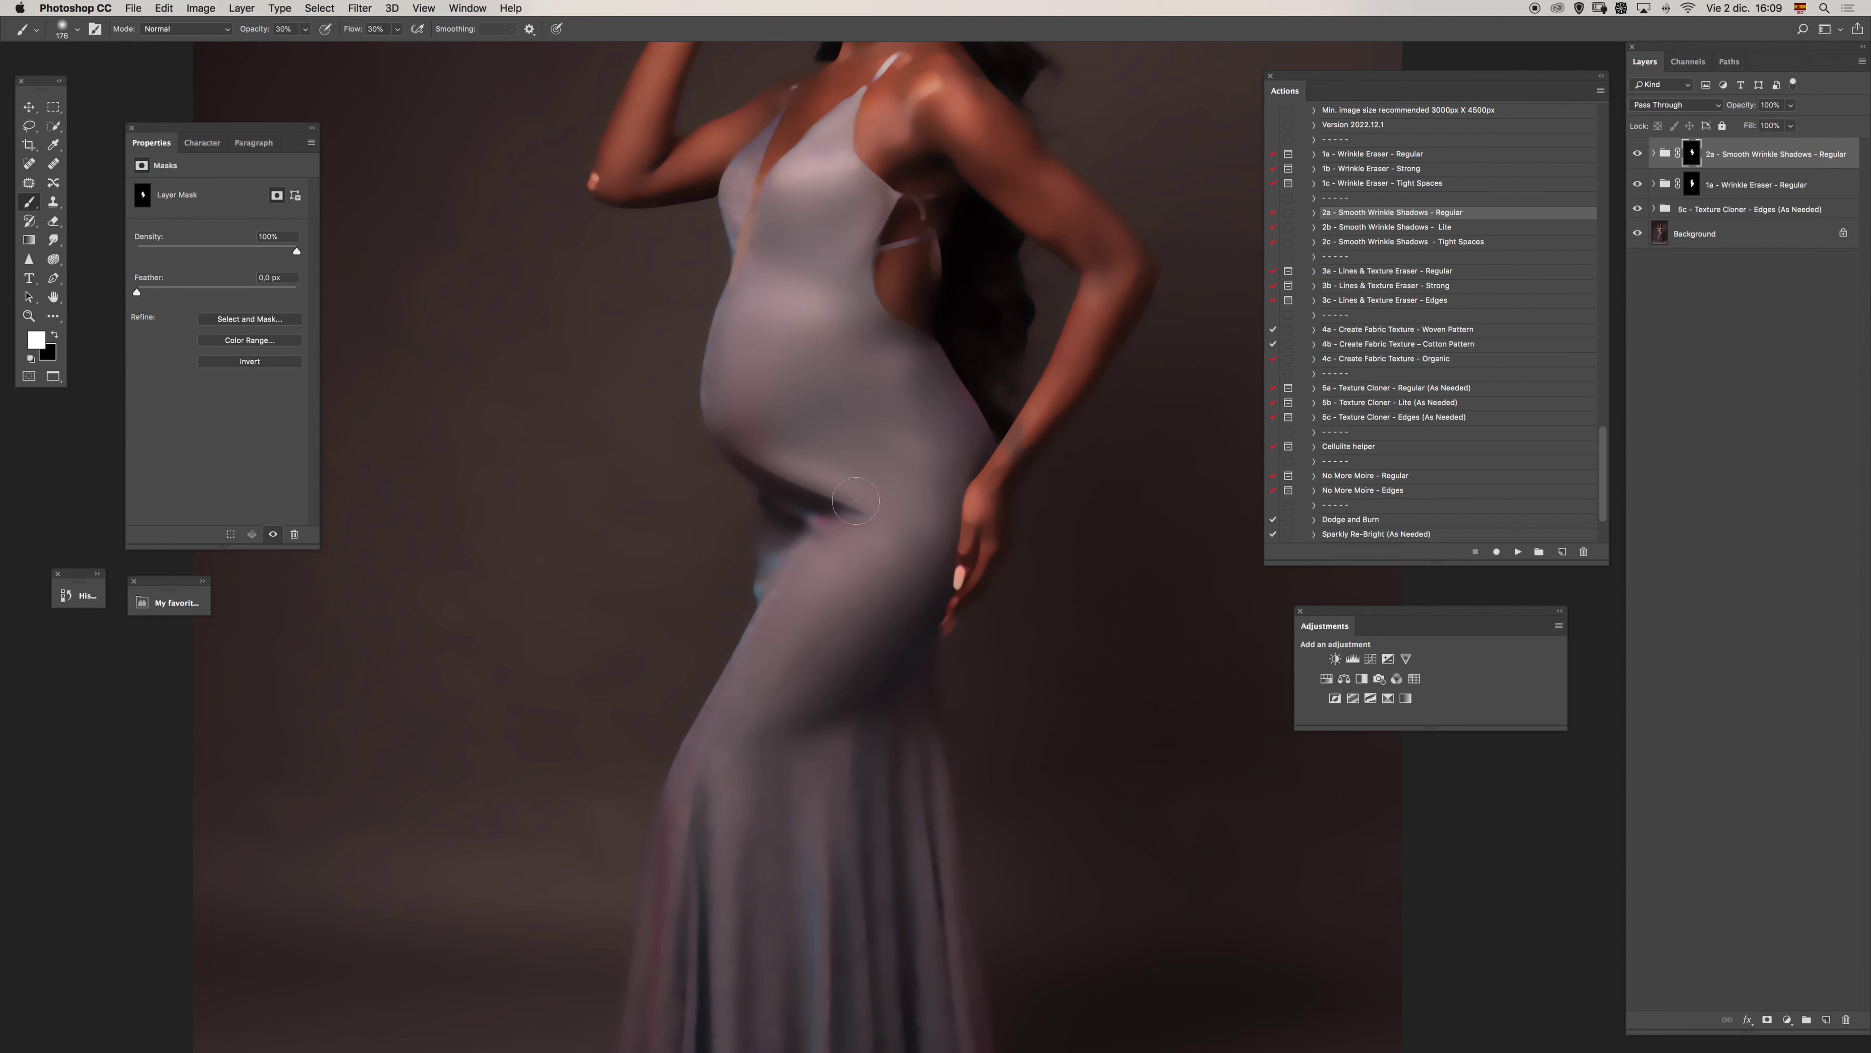
drag(905, 422, 986, 405)
key(x)
Refine the waist and hip shadows with a 186 brush, swapping colours, then select action 2c.
right_click(934, 267)
key(Escape)
key(x)
drag(818, 638, 839, 637)
key(x)
key(x)
click(1446, 243)
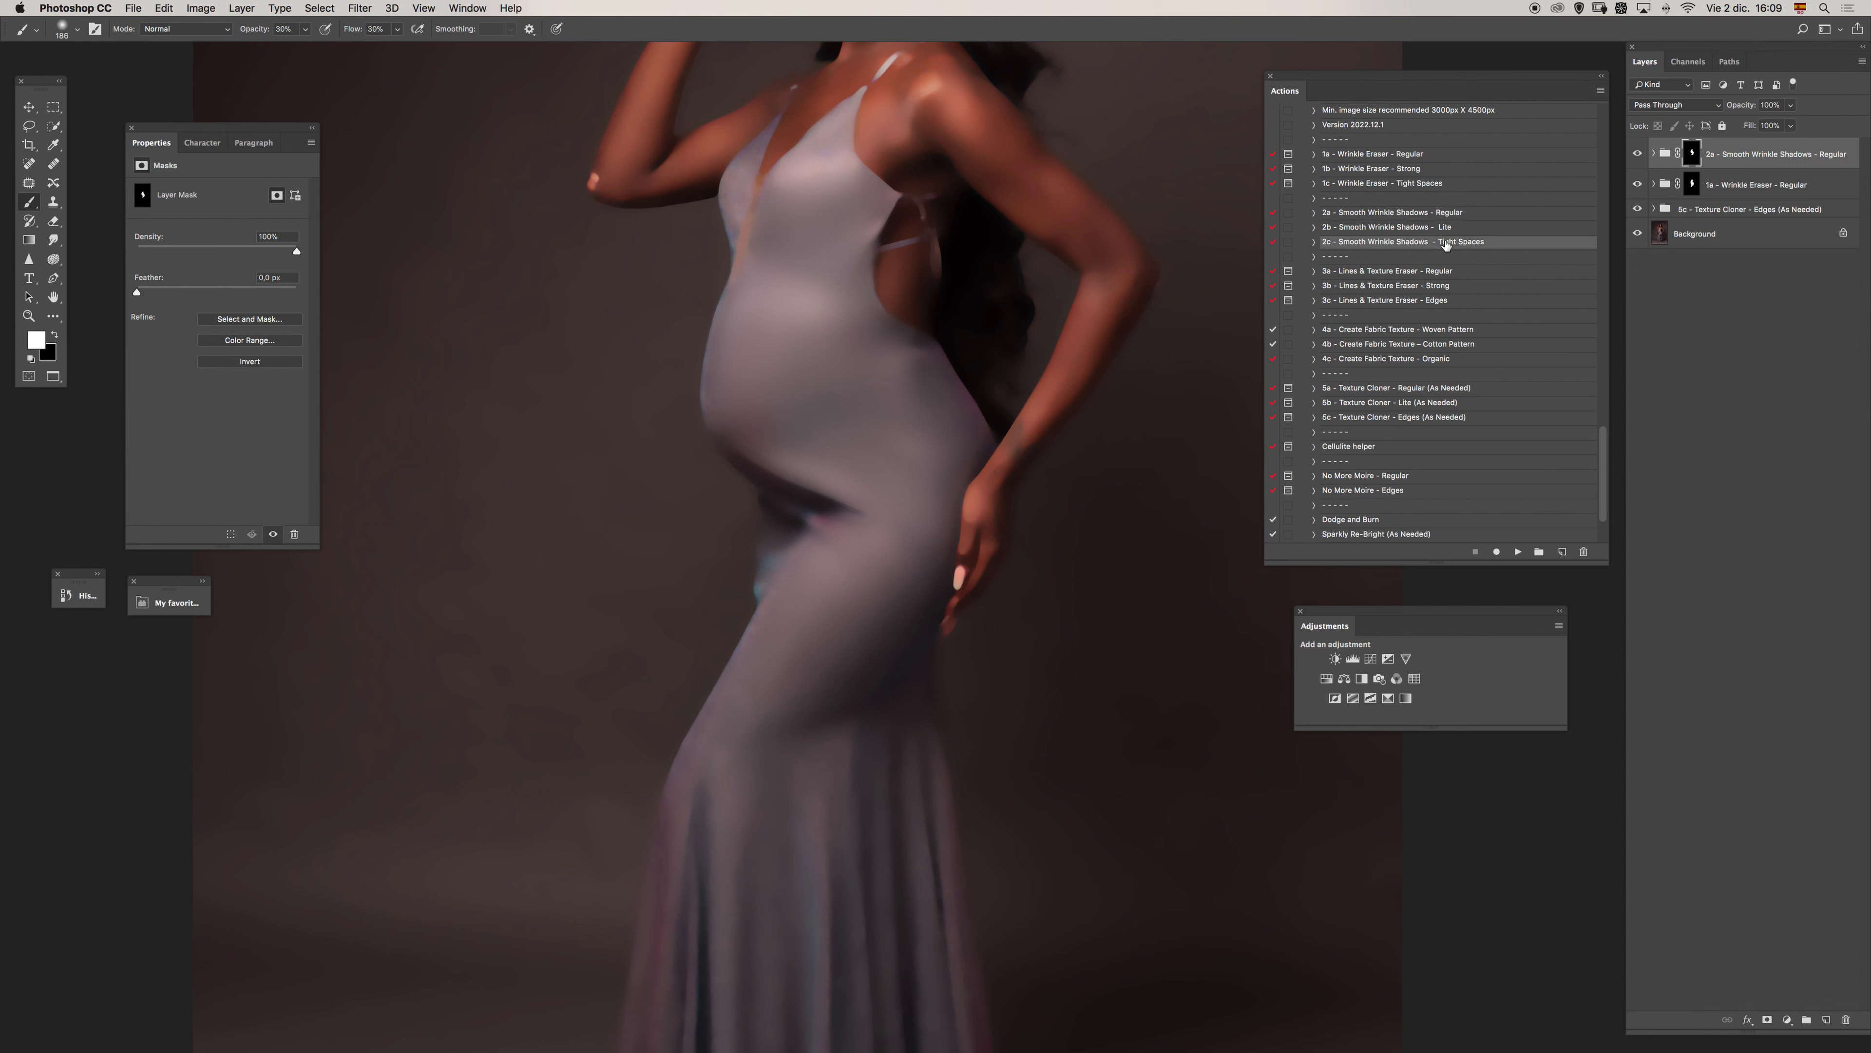
Run the 2c Tight Spaces action and paint its mask into the creases, brush sizes 43–226.
click(1518, 551)
drag(870, 271, 829, 344)
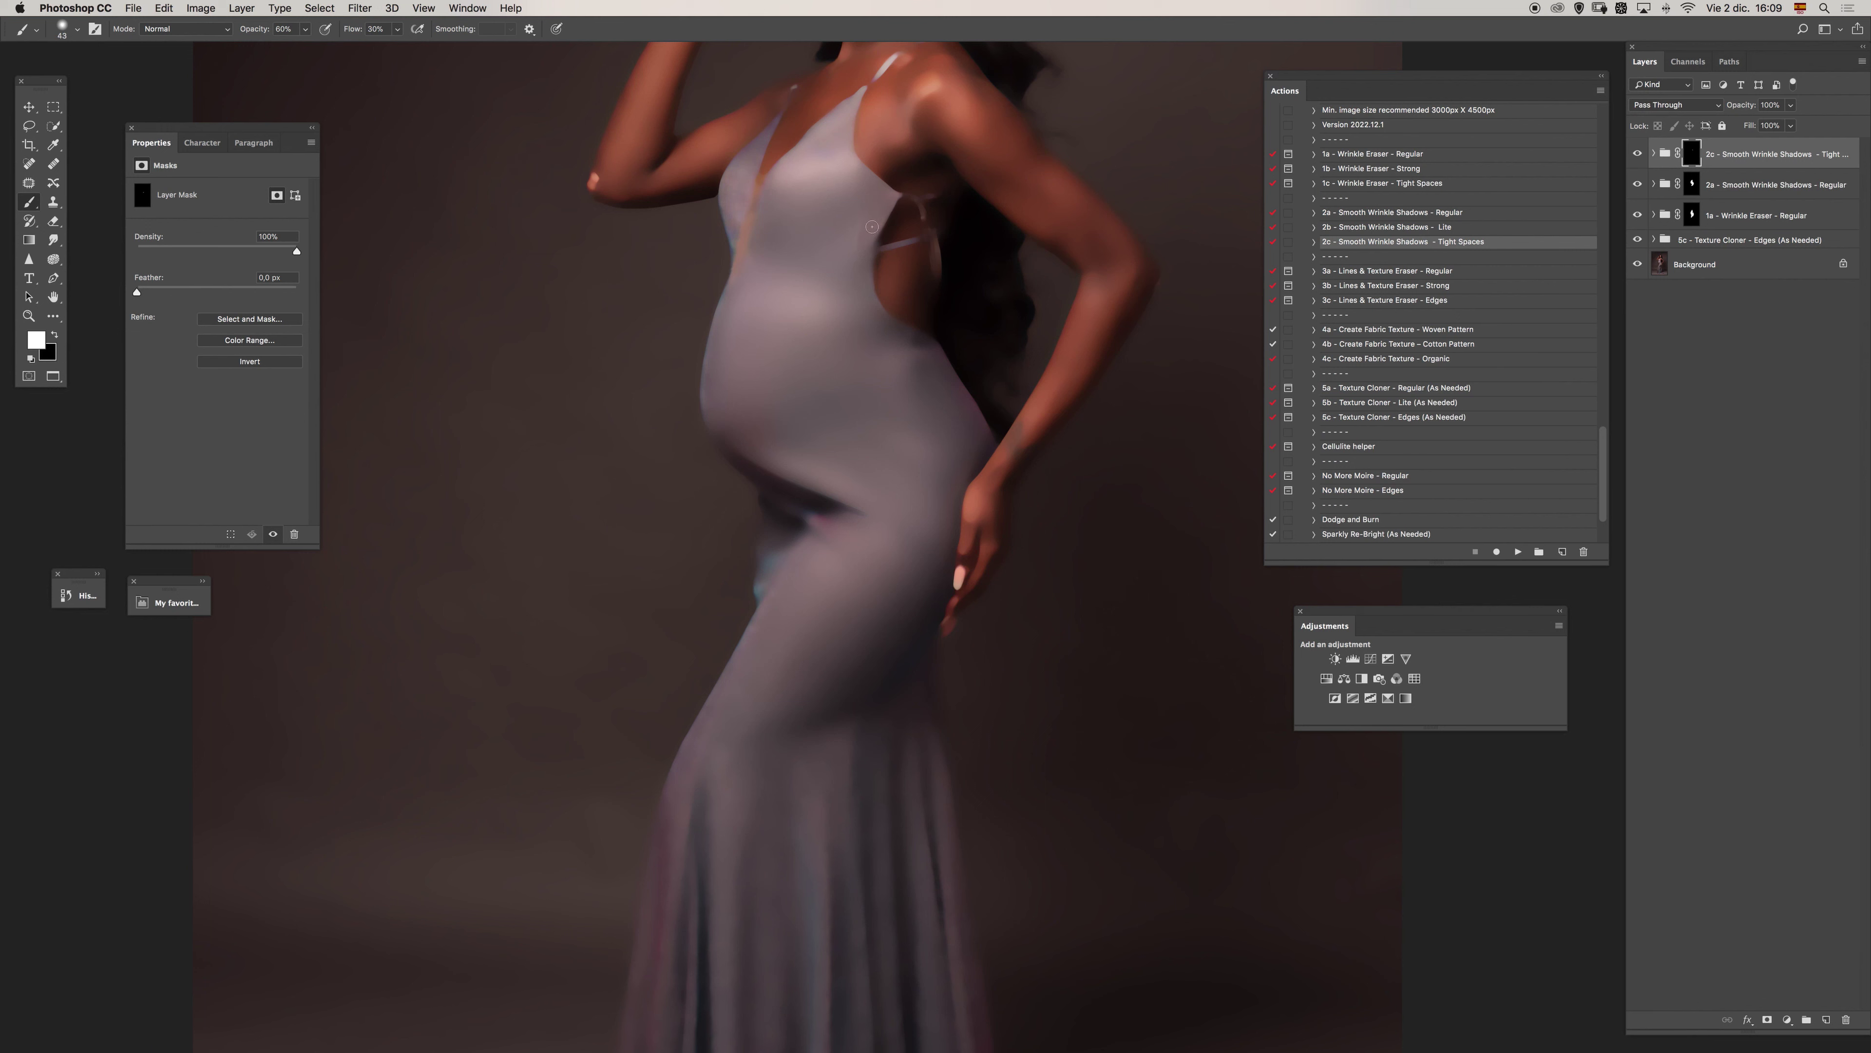
drag(855, 262, 820, 280)
key(x)
drag(847, 447, 874, 451)
key(x)
drag(825, 322, 796, 322)
Group the 2c, 2a and 1a groups into Group 1 and toggle it to compare.
shift+click(1728, 219)
key(super+g)
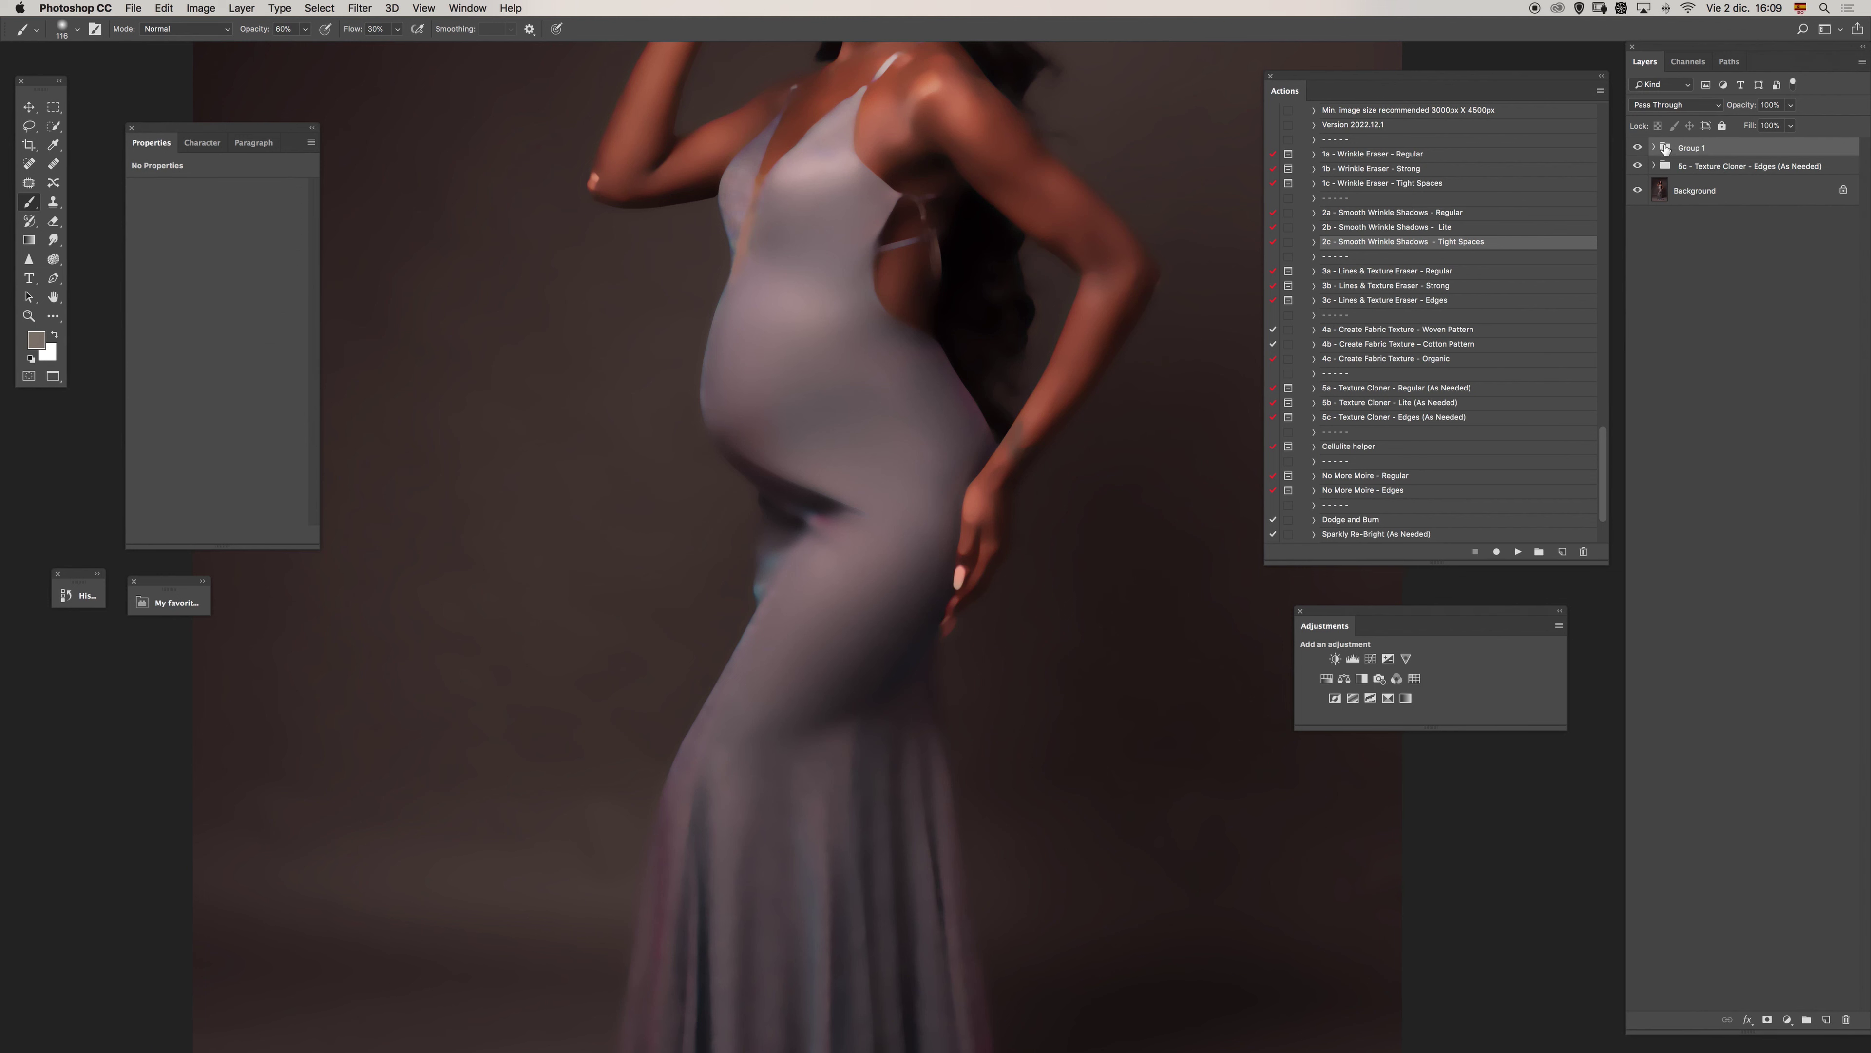
click(1638, 148)
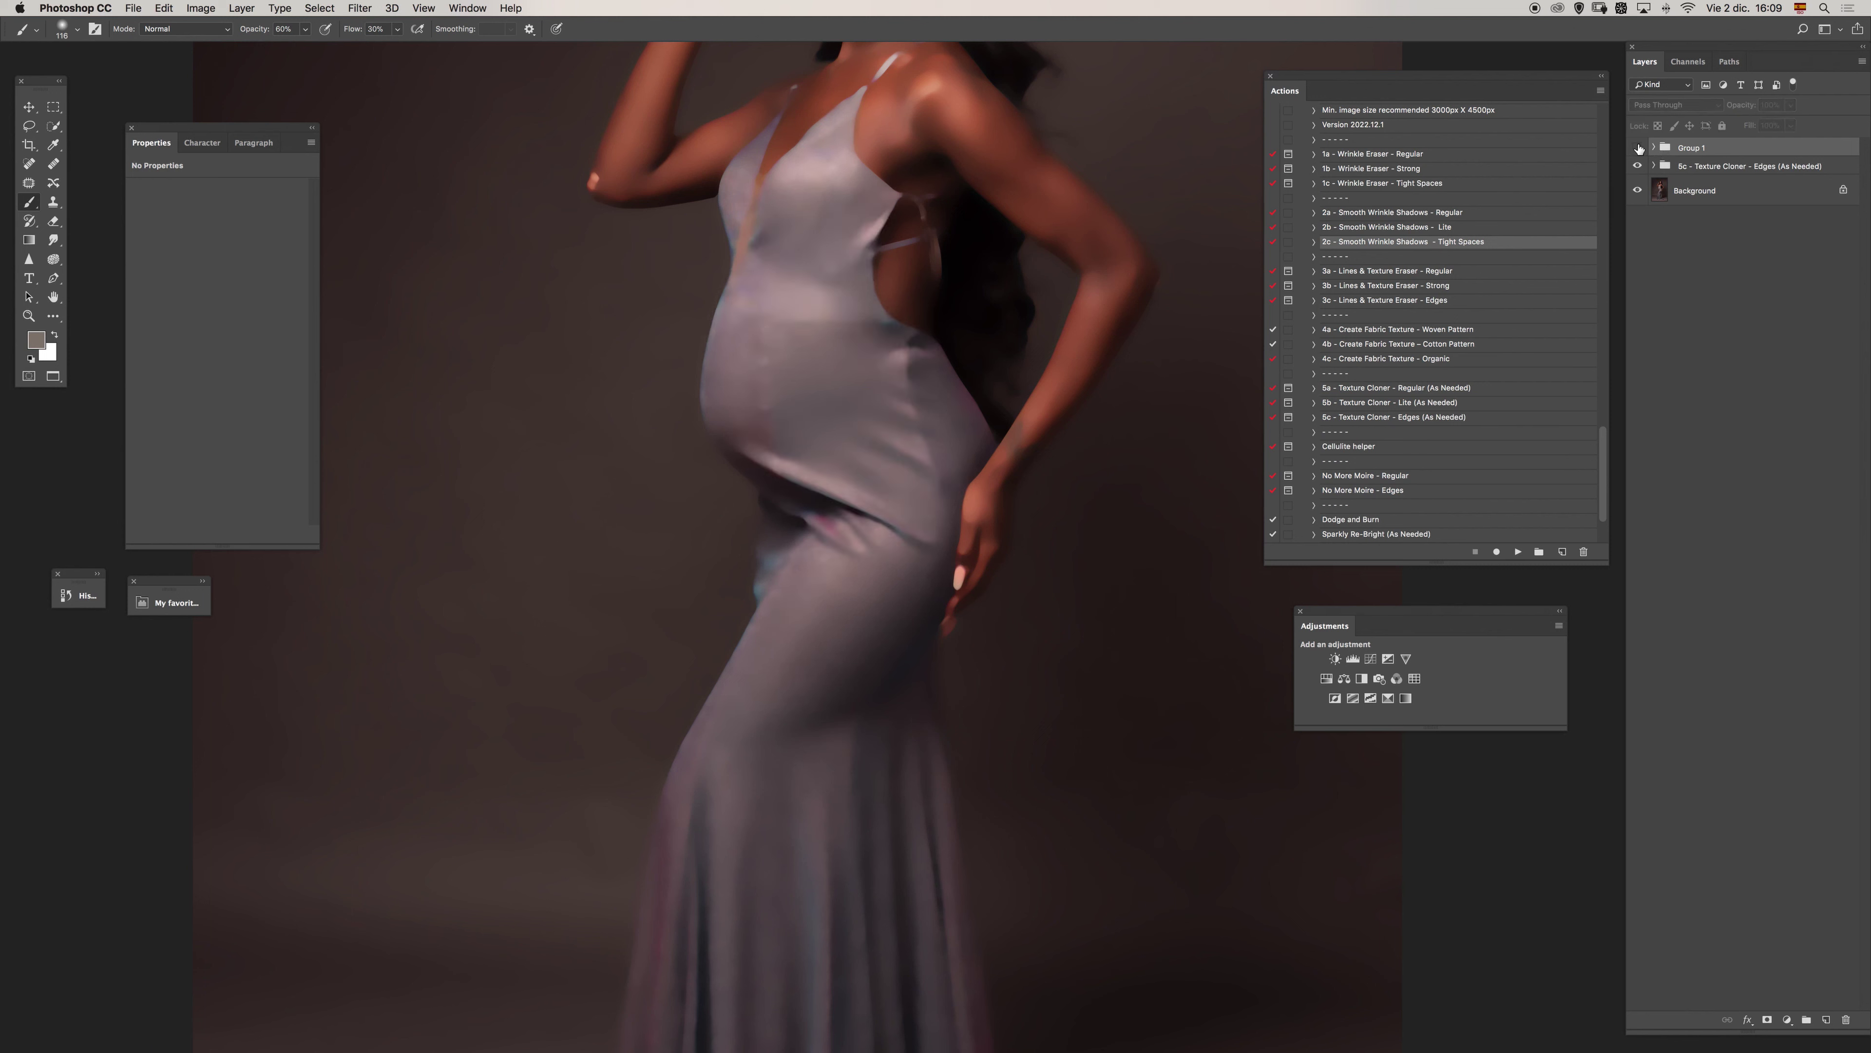
click(1638, 148)
click(1638, 148)
click(1638, 148)
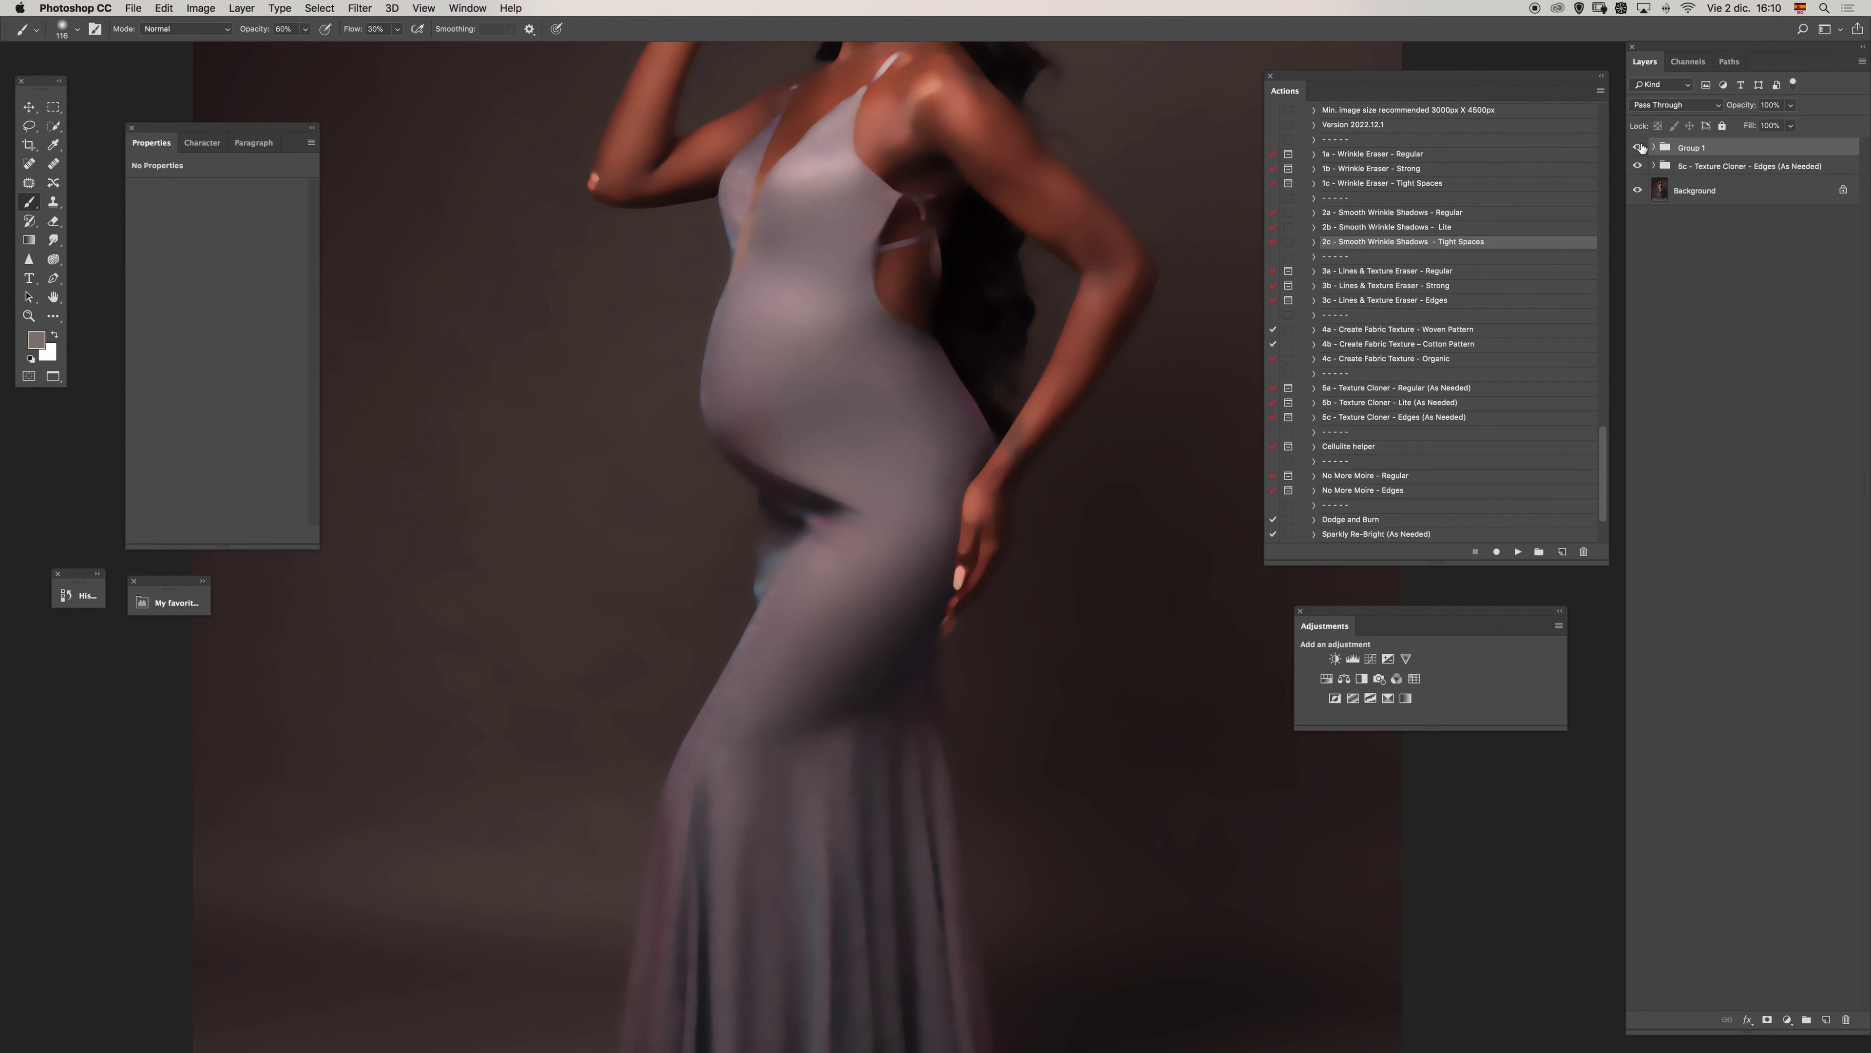
Compare Group 1 on and off again, then expand the 5c group and select the Texture Cloner layer.
click(1641, 149)
click(1641, 149)
click(1641, 150)
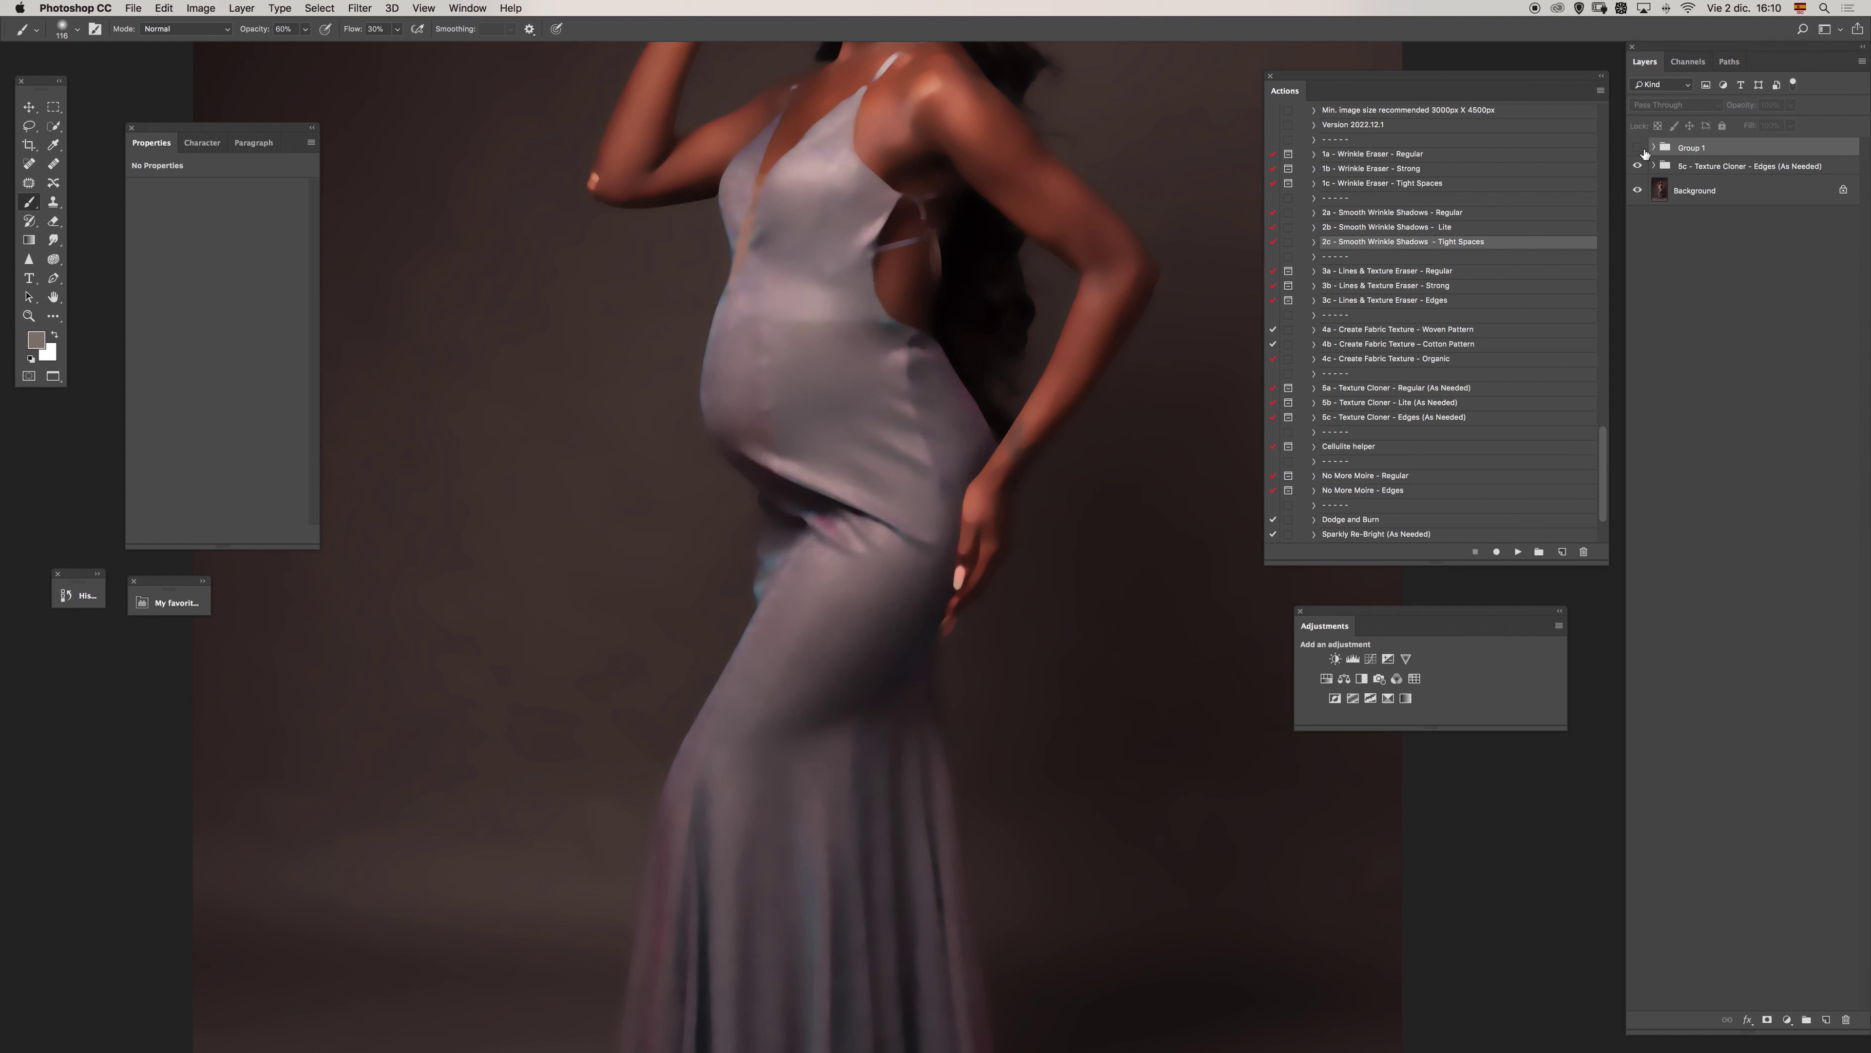
click(1638, 149)
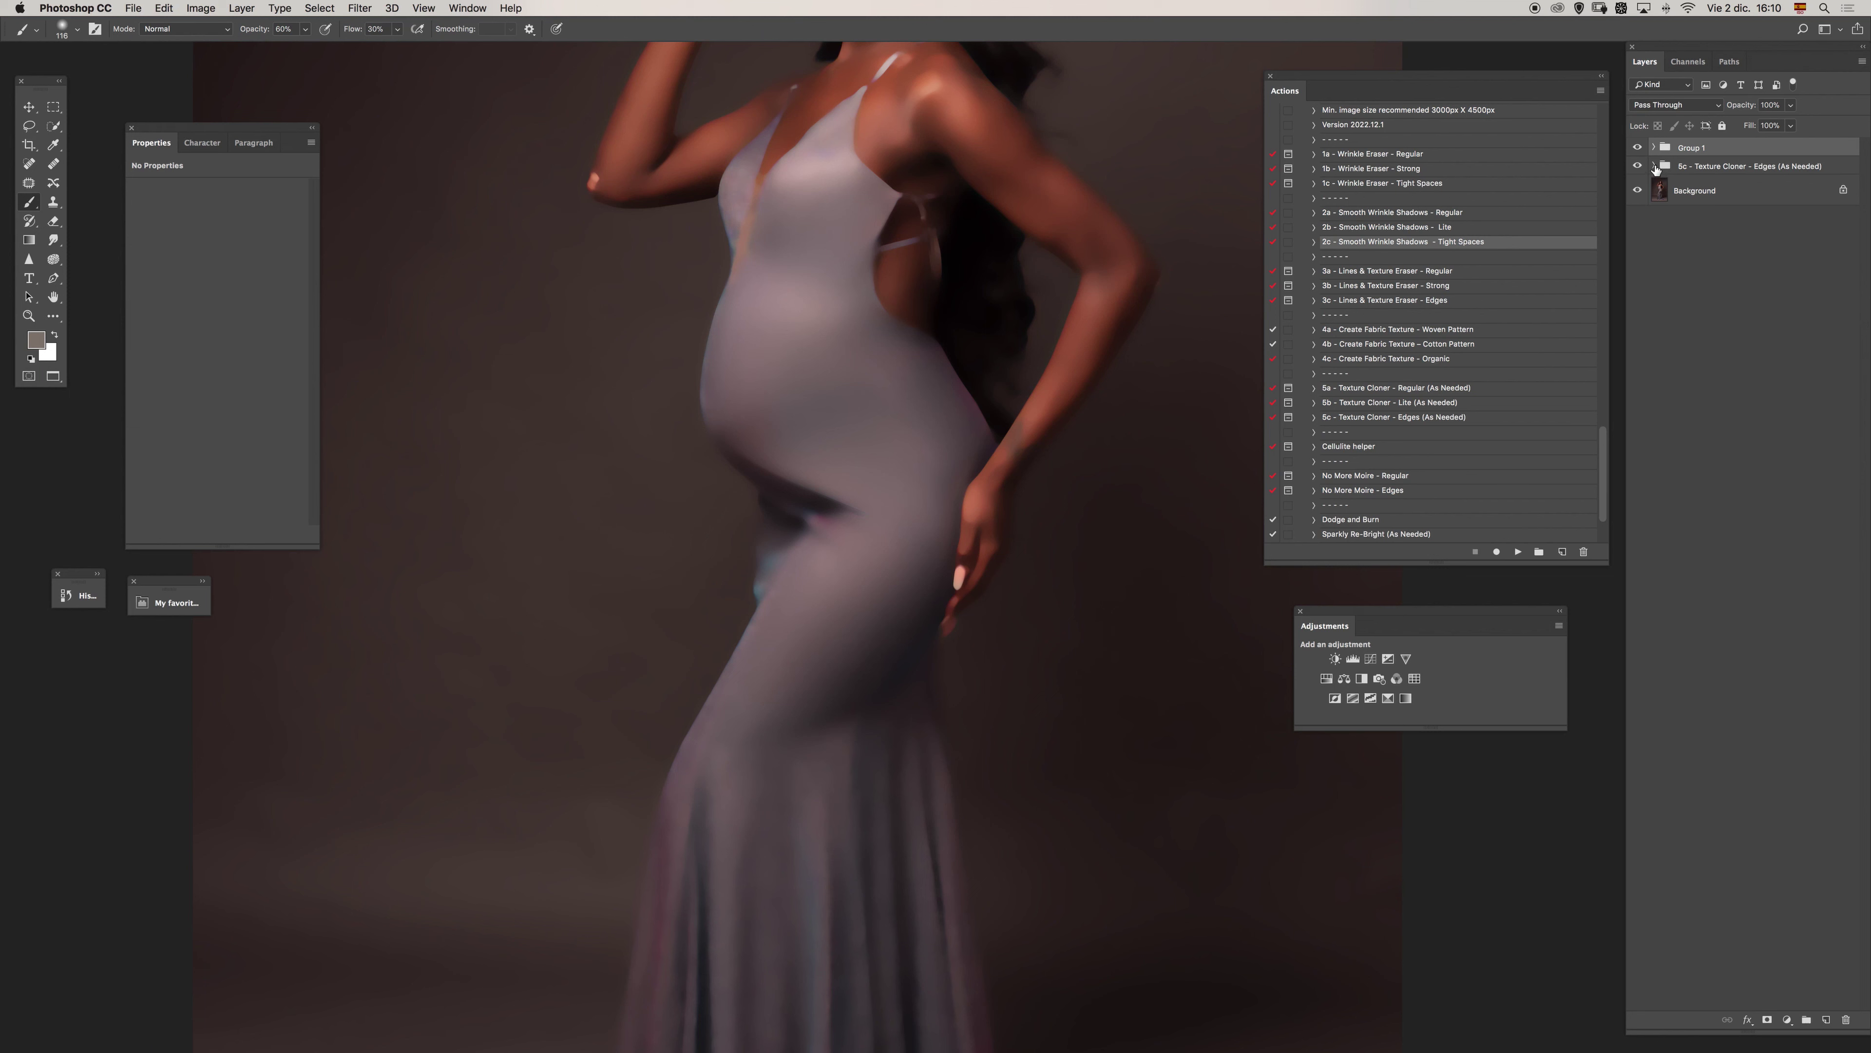
click(1653, 166)
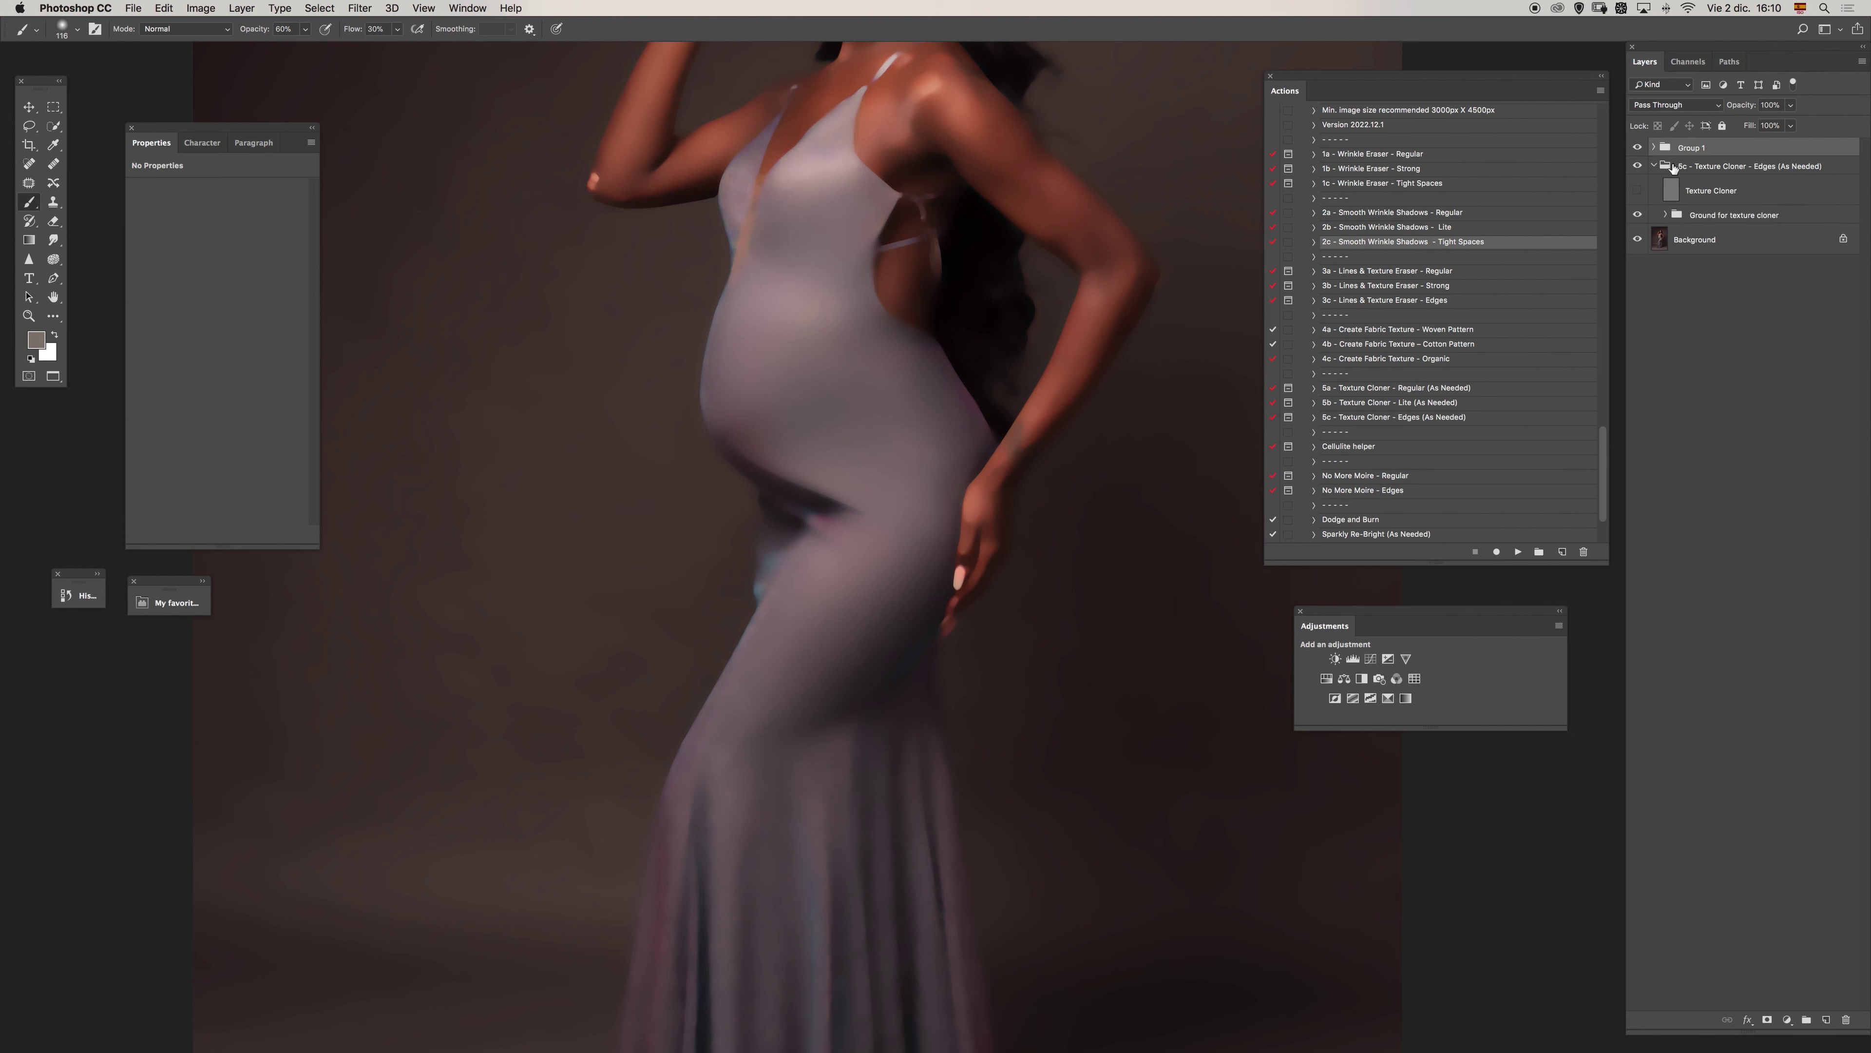
click(1743, 190)
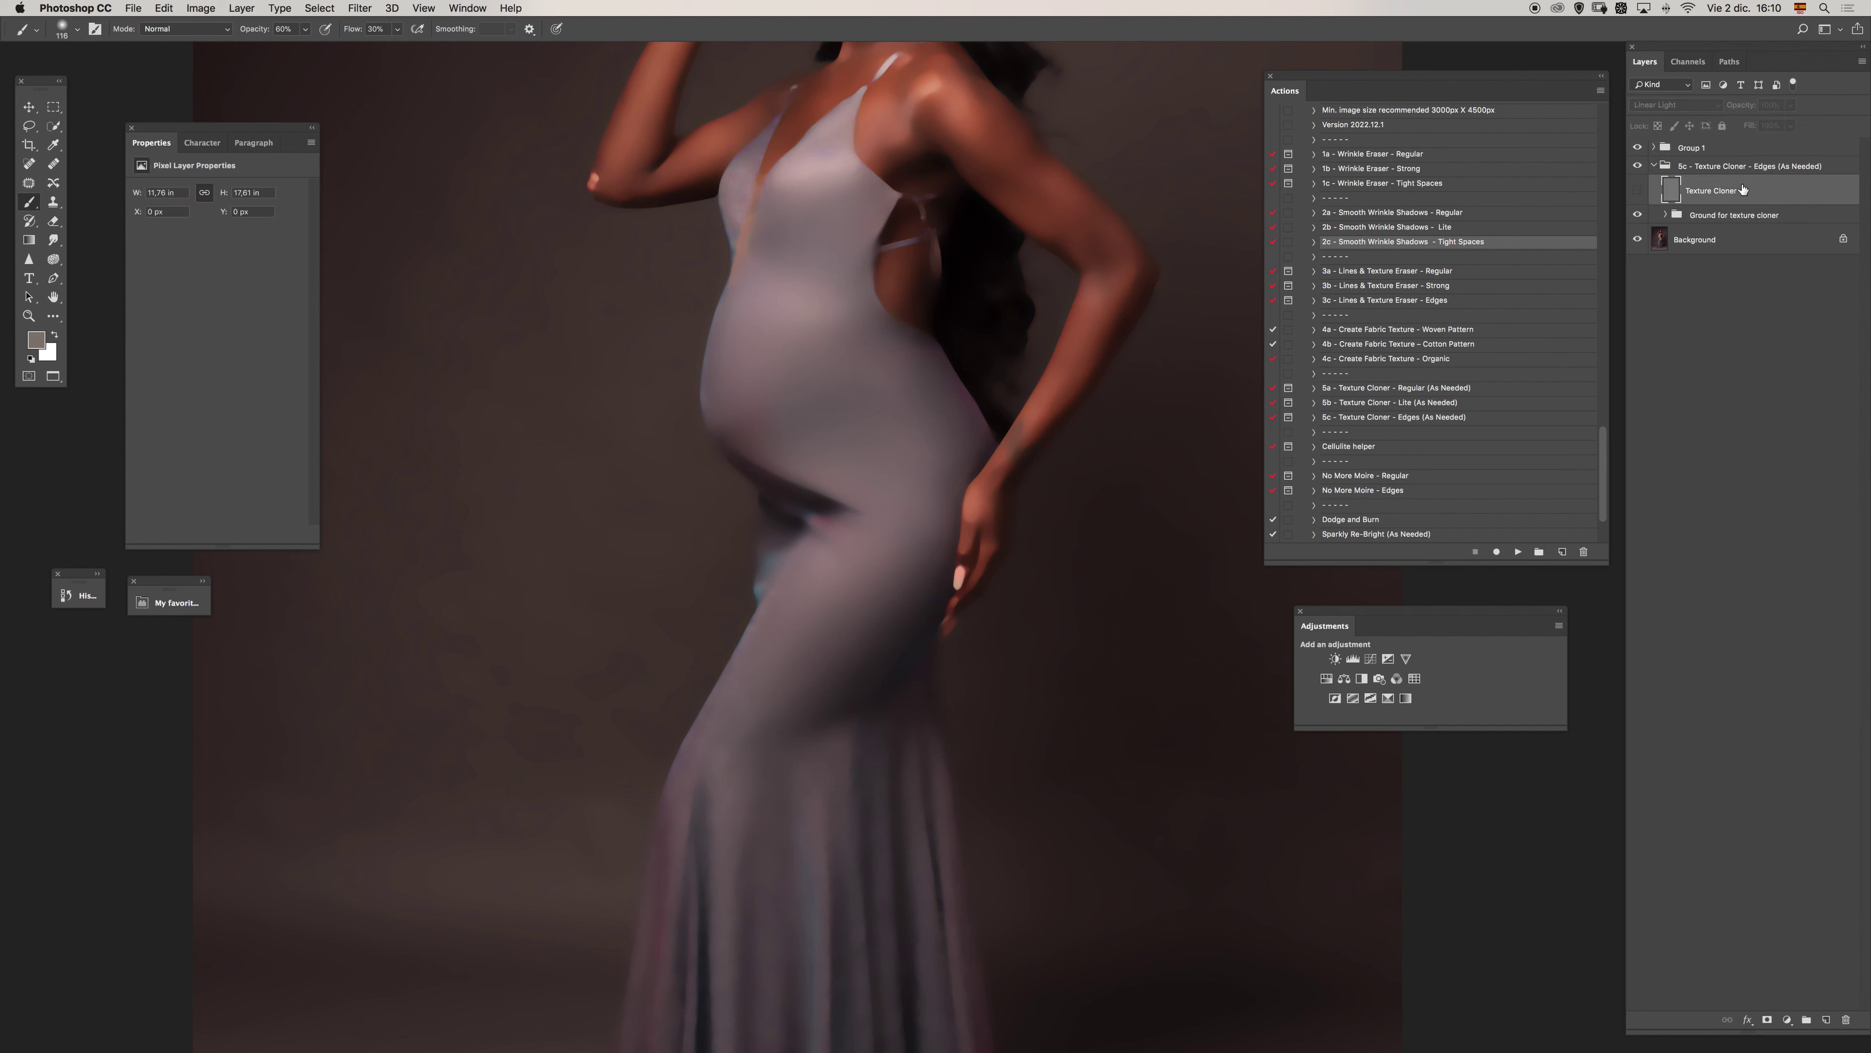
Move the Texture Cloner layer above Group 1, make it visible, and collapse the 5c group.
drag(1746, 193, 1732, 141)
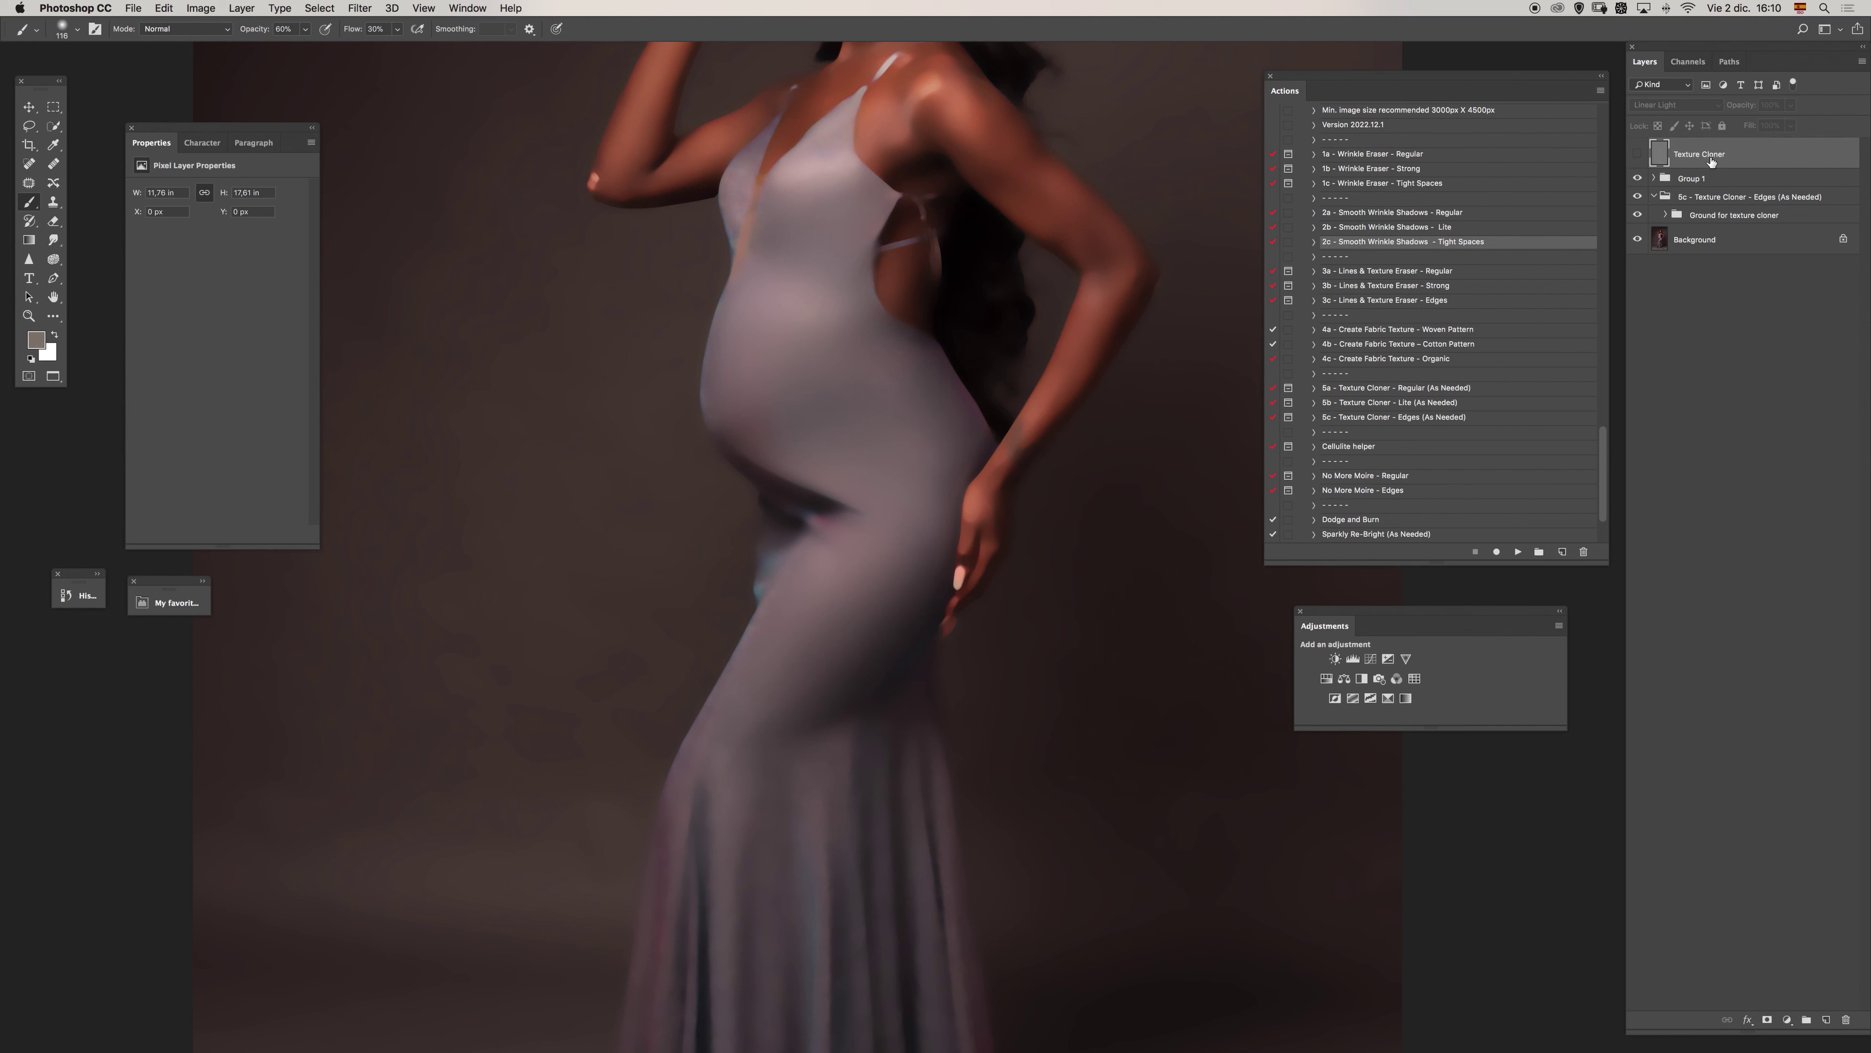
click(1637, 154)
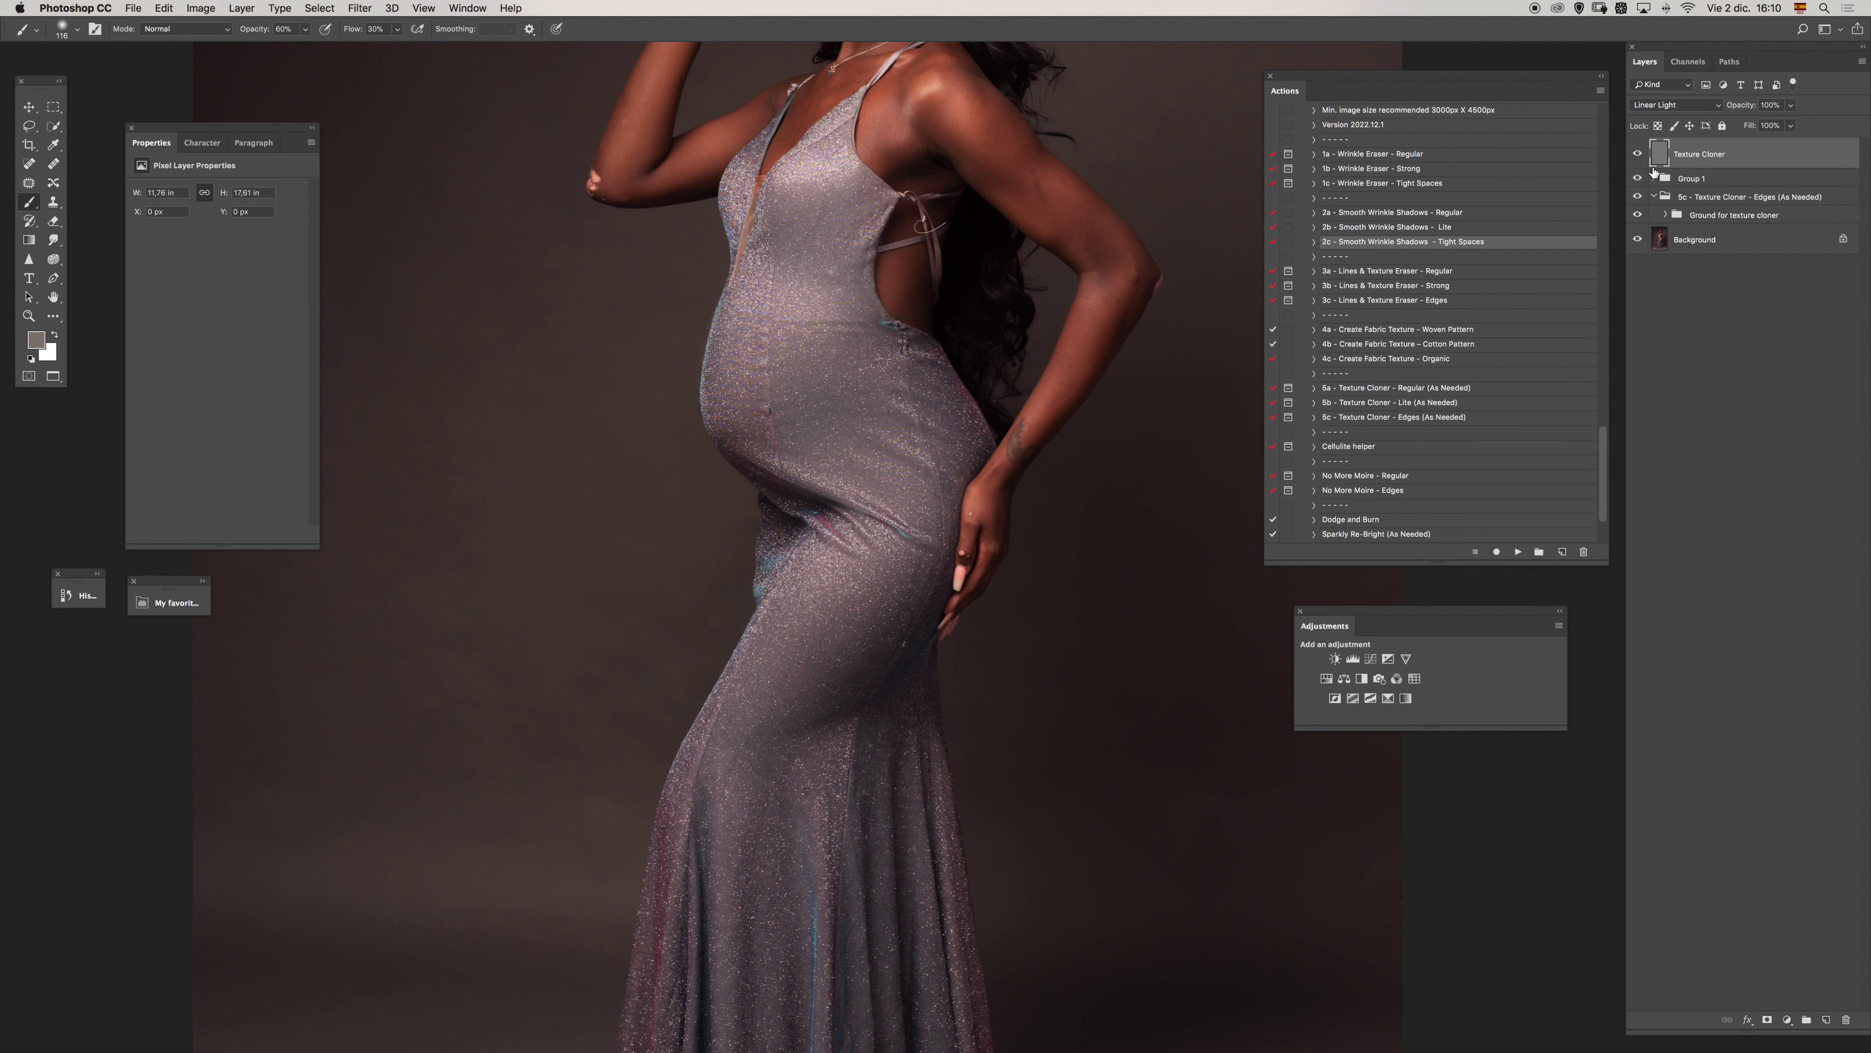
click(1654, 196)
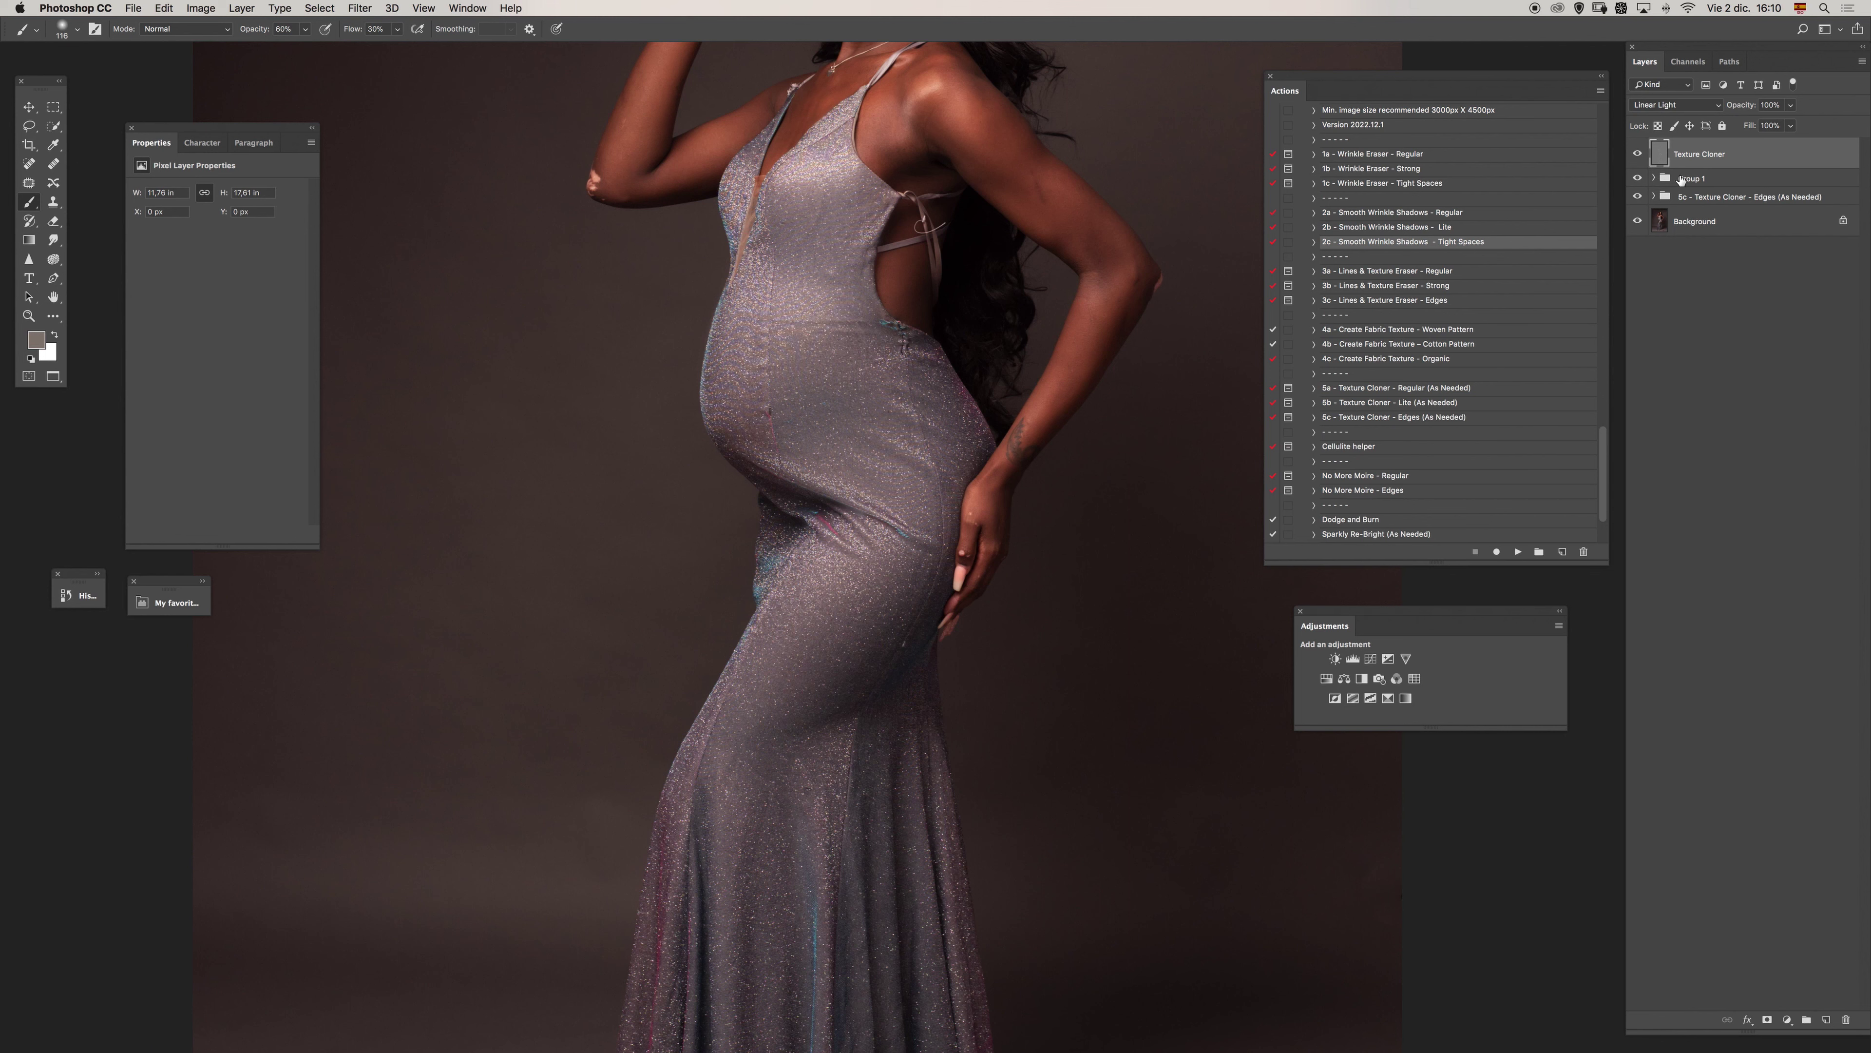
Select Group 1 and toggle it off and on to compare the dress, leaving it visible.
click(1680, 180)
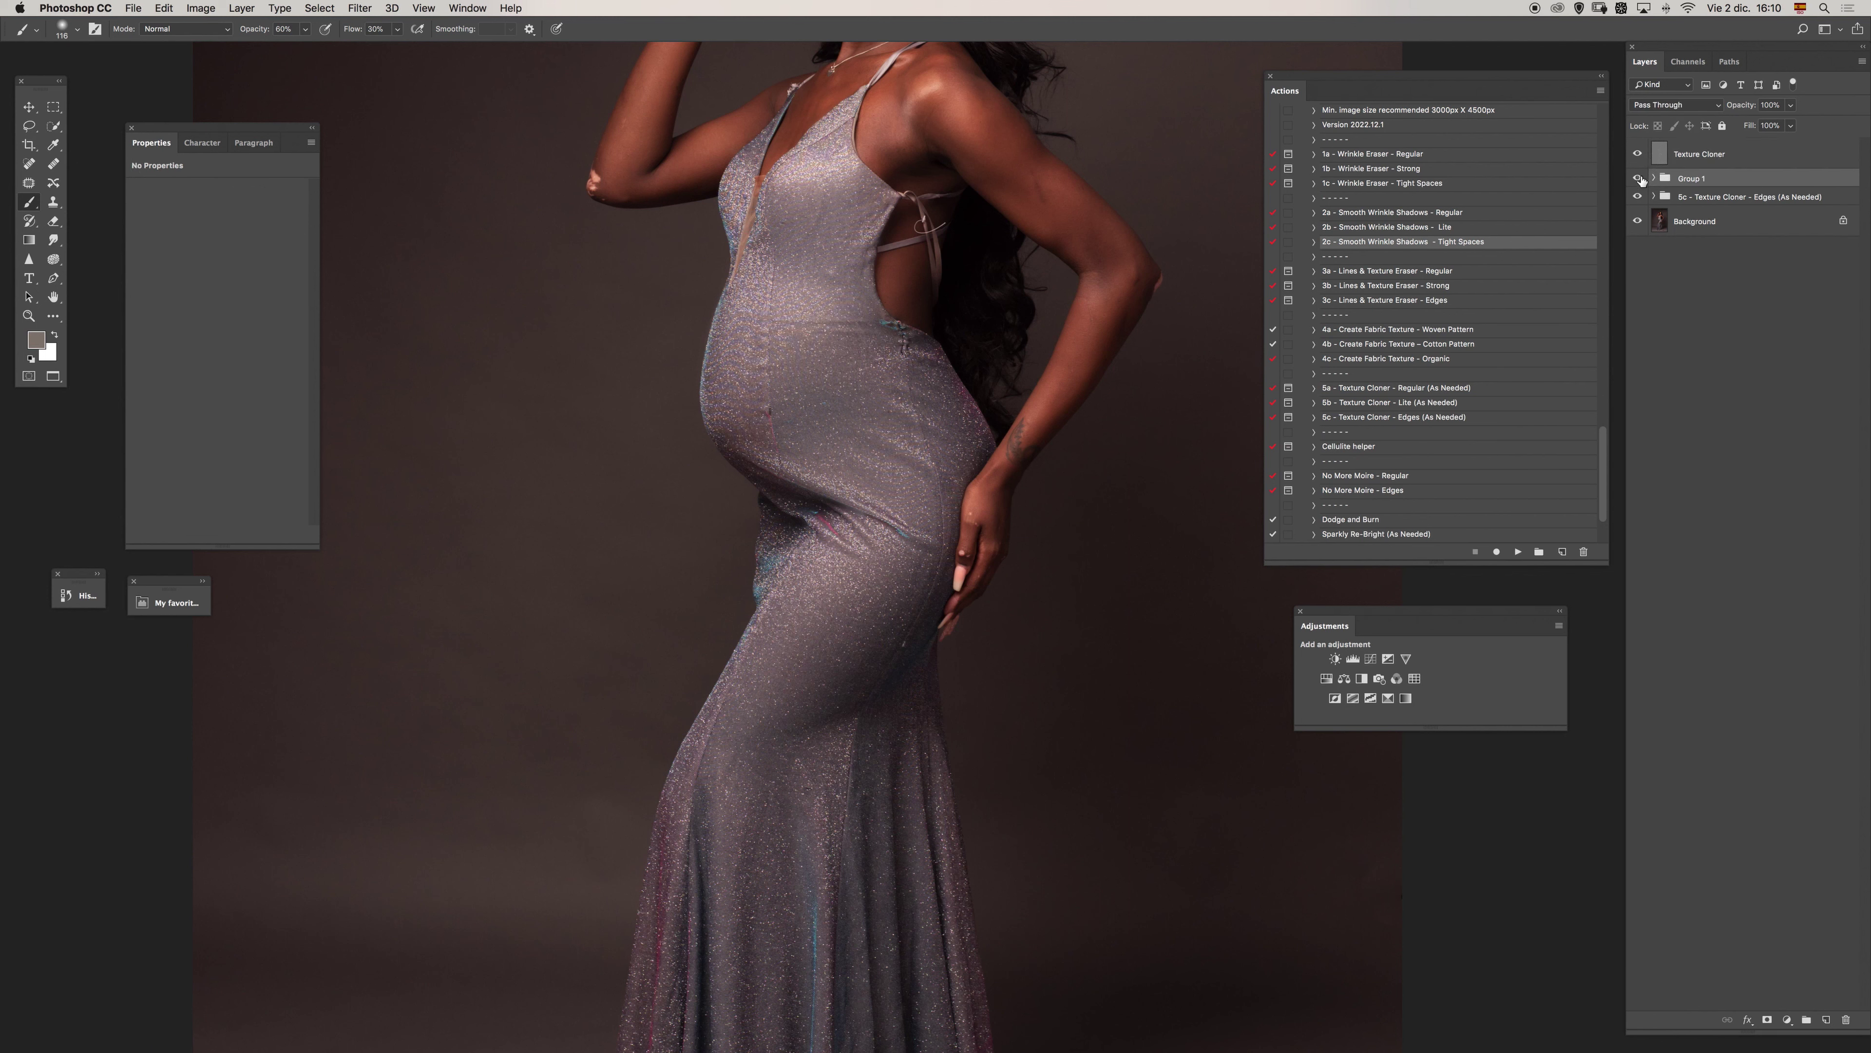
click(1637, 179)
click(1638, 180)
click(1638, 180)
click(1638, 181)
click(1638, 182)
click(1639, 181)
Take the Clone Stamp onto the Texture Cloner layer and zoom in on the belly.
key(s)
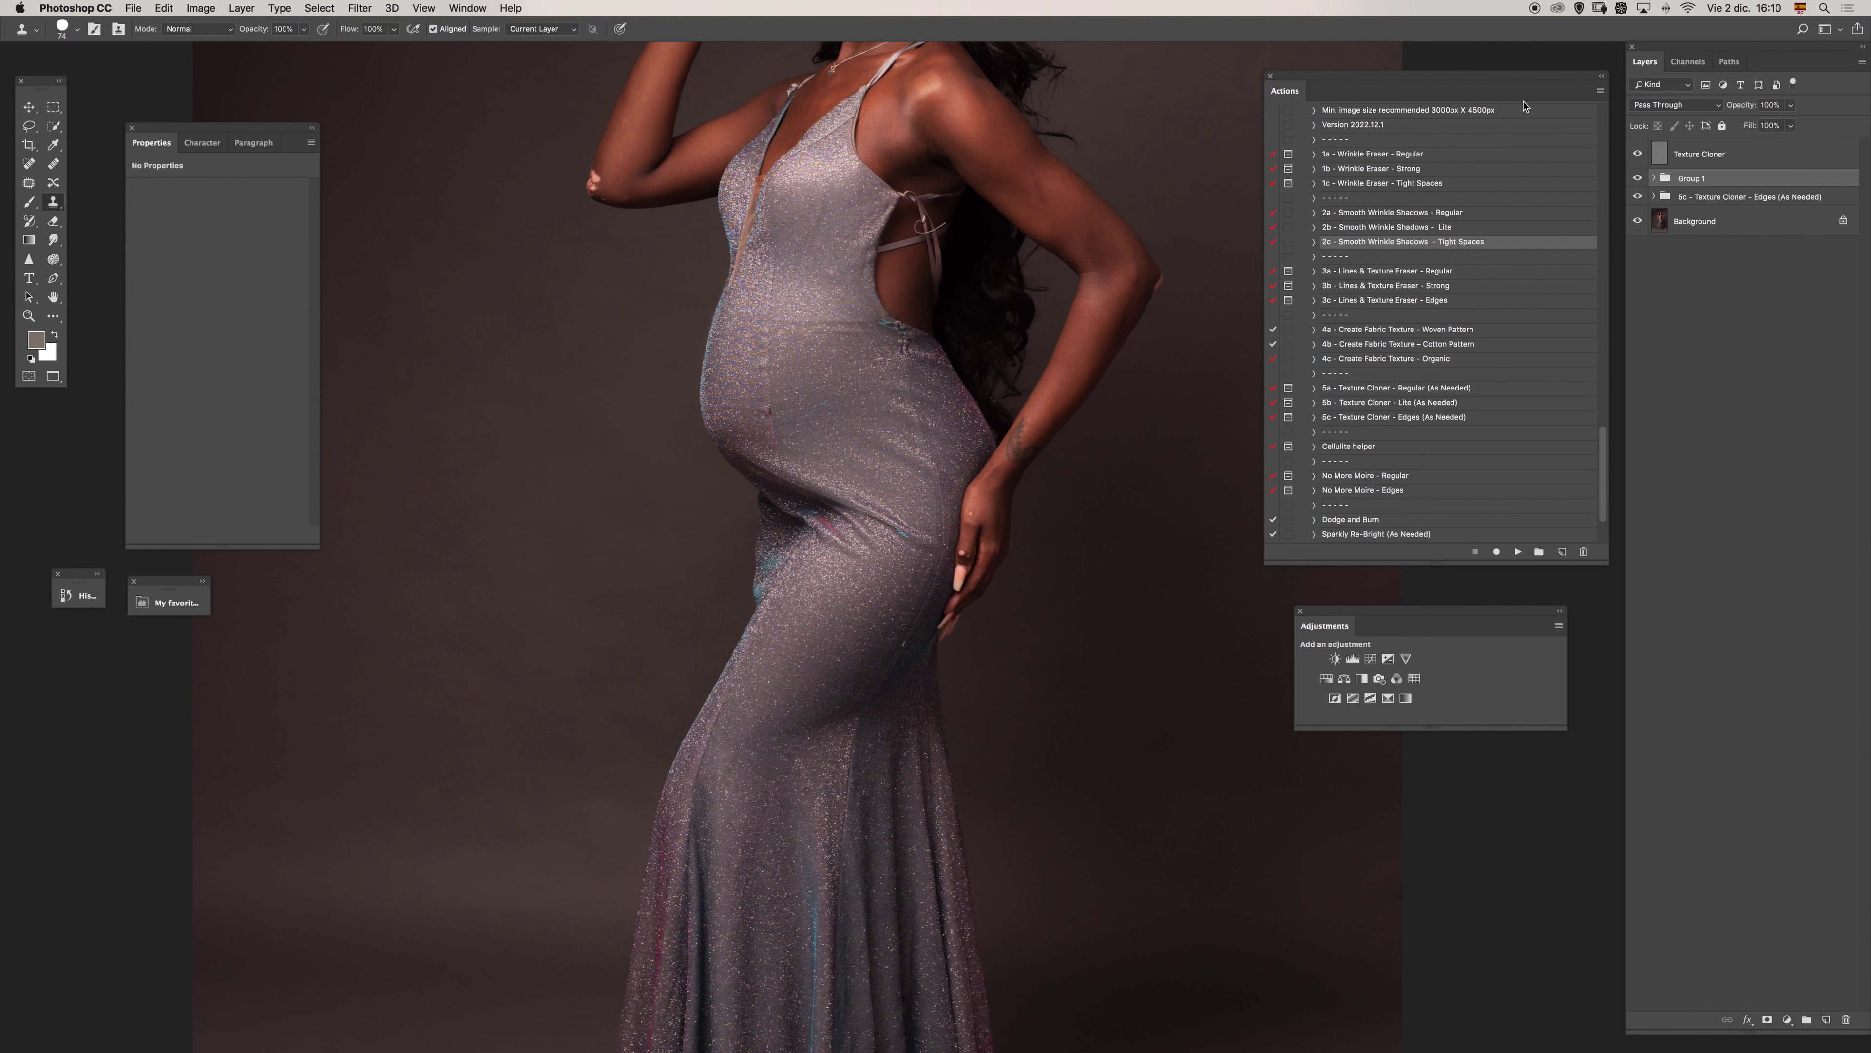
click(1678, 157)
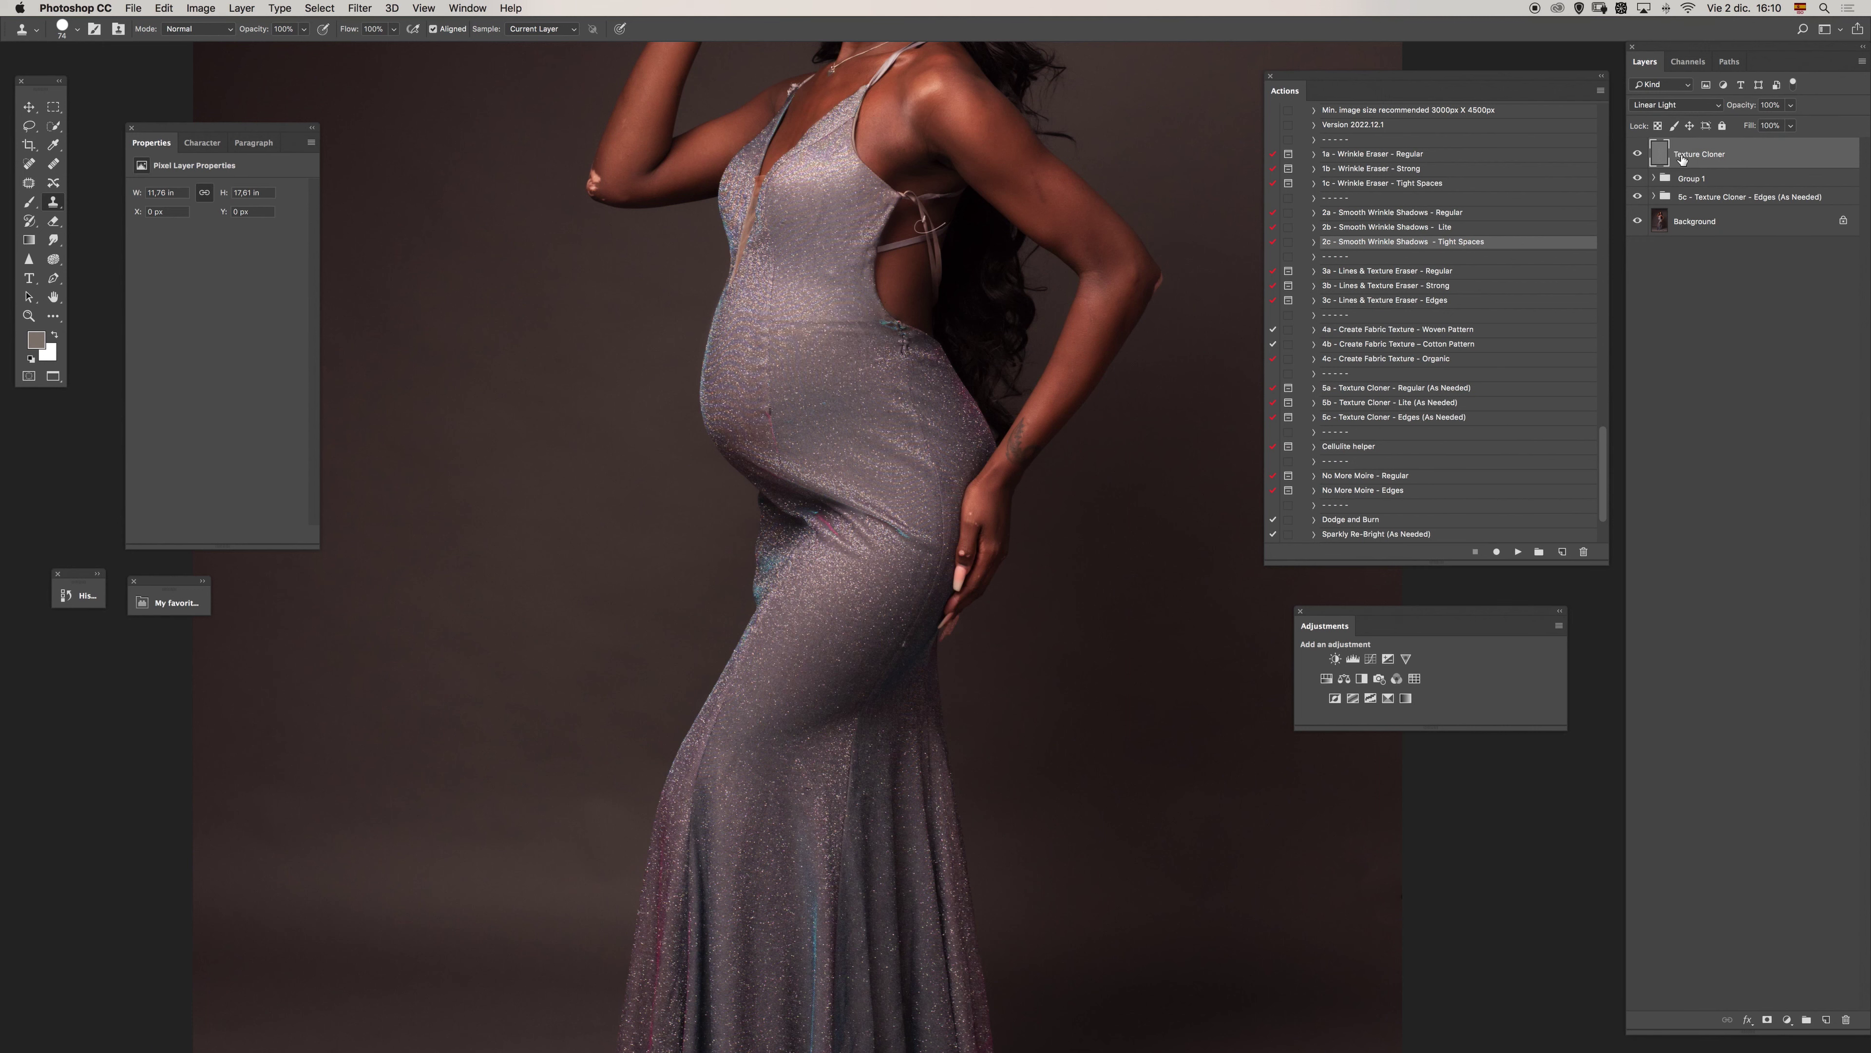
key(z)
click(857, 344)
Clone sparkle texture over the belly seam and pink mark, undoing a stray patch.
key(s)
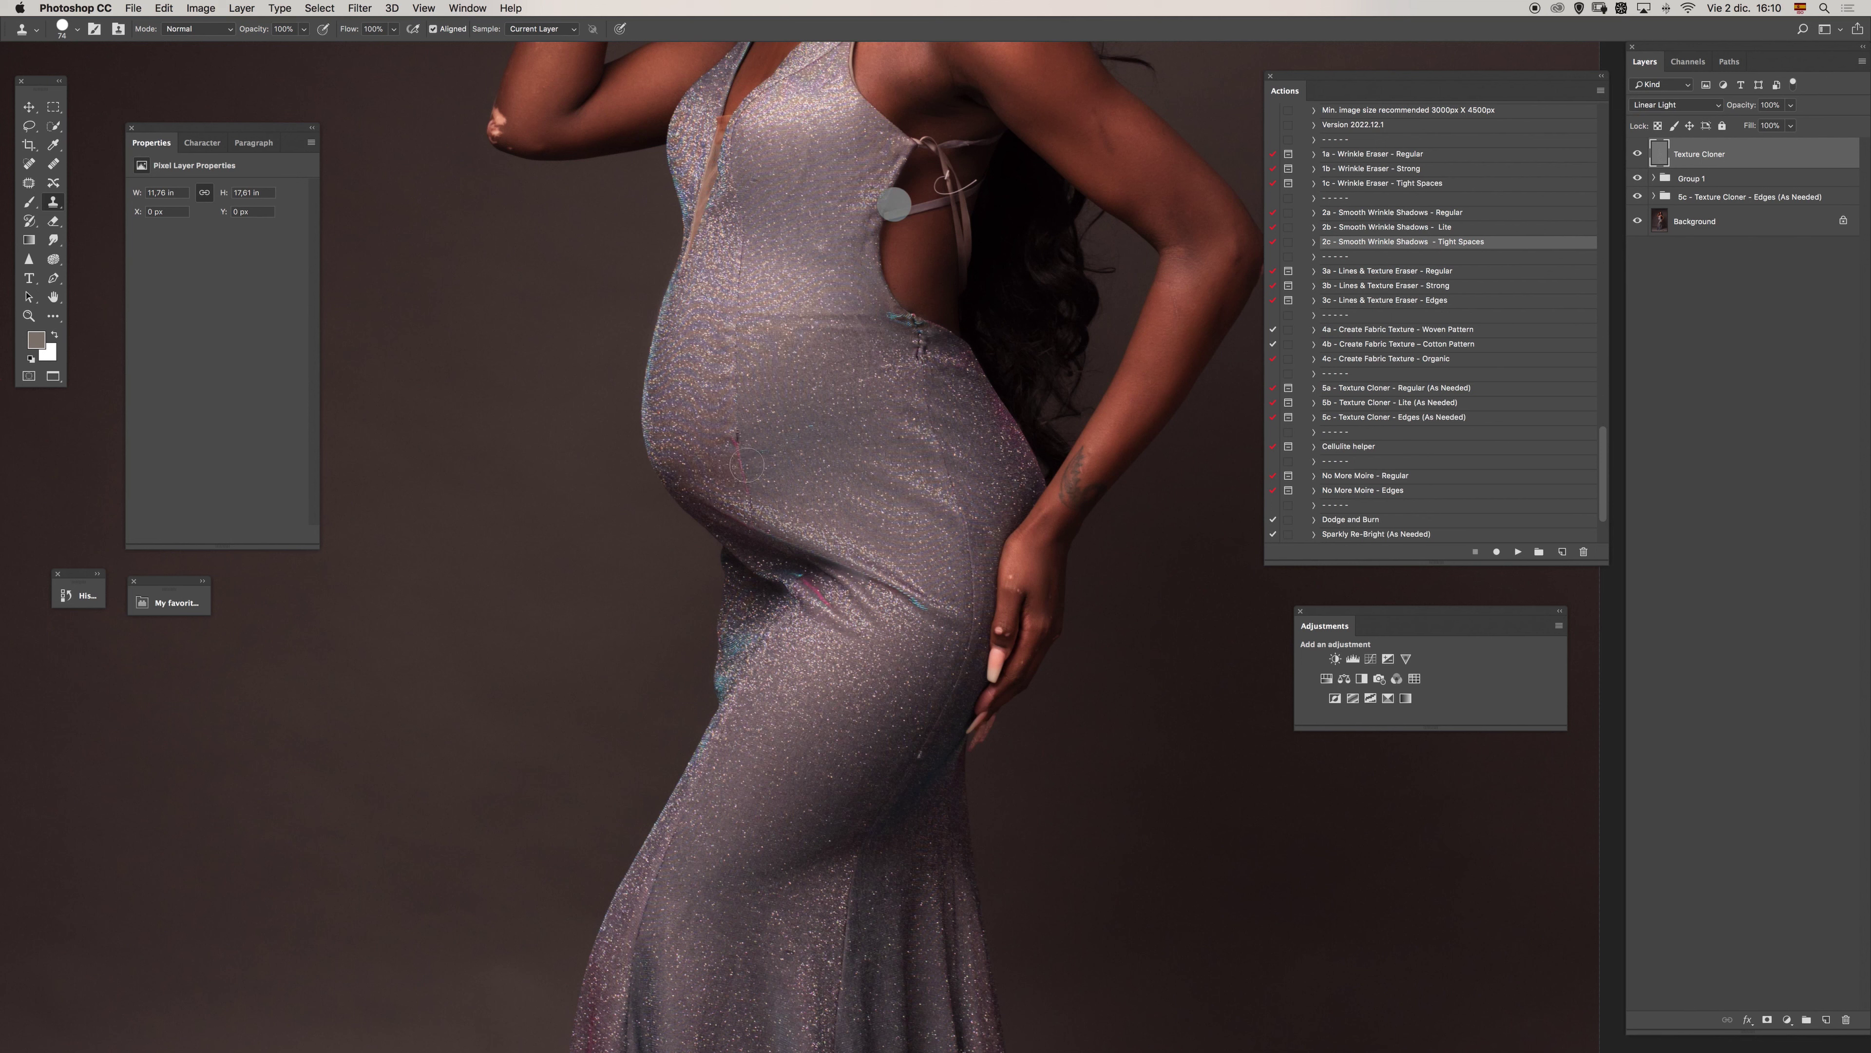
drag(737, 415, 734, 332)
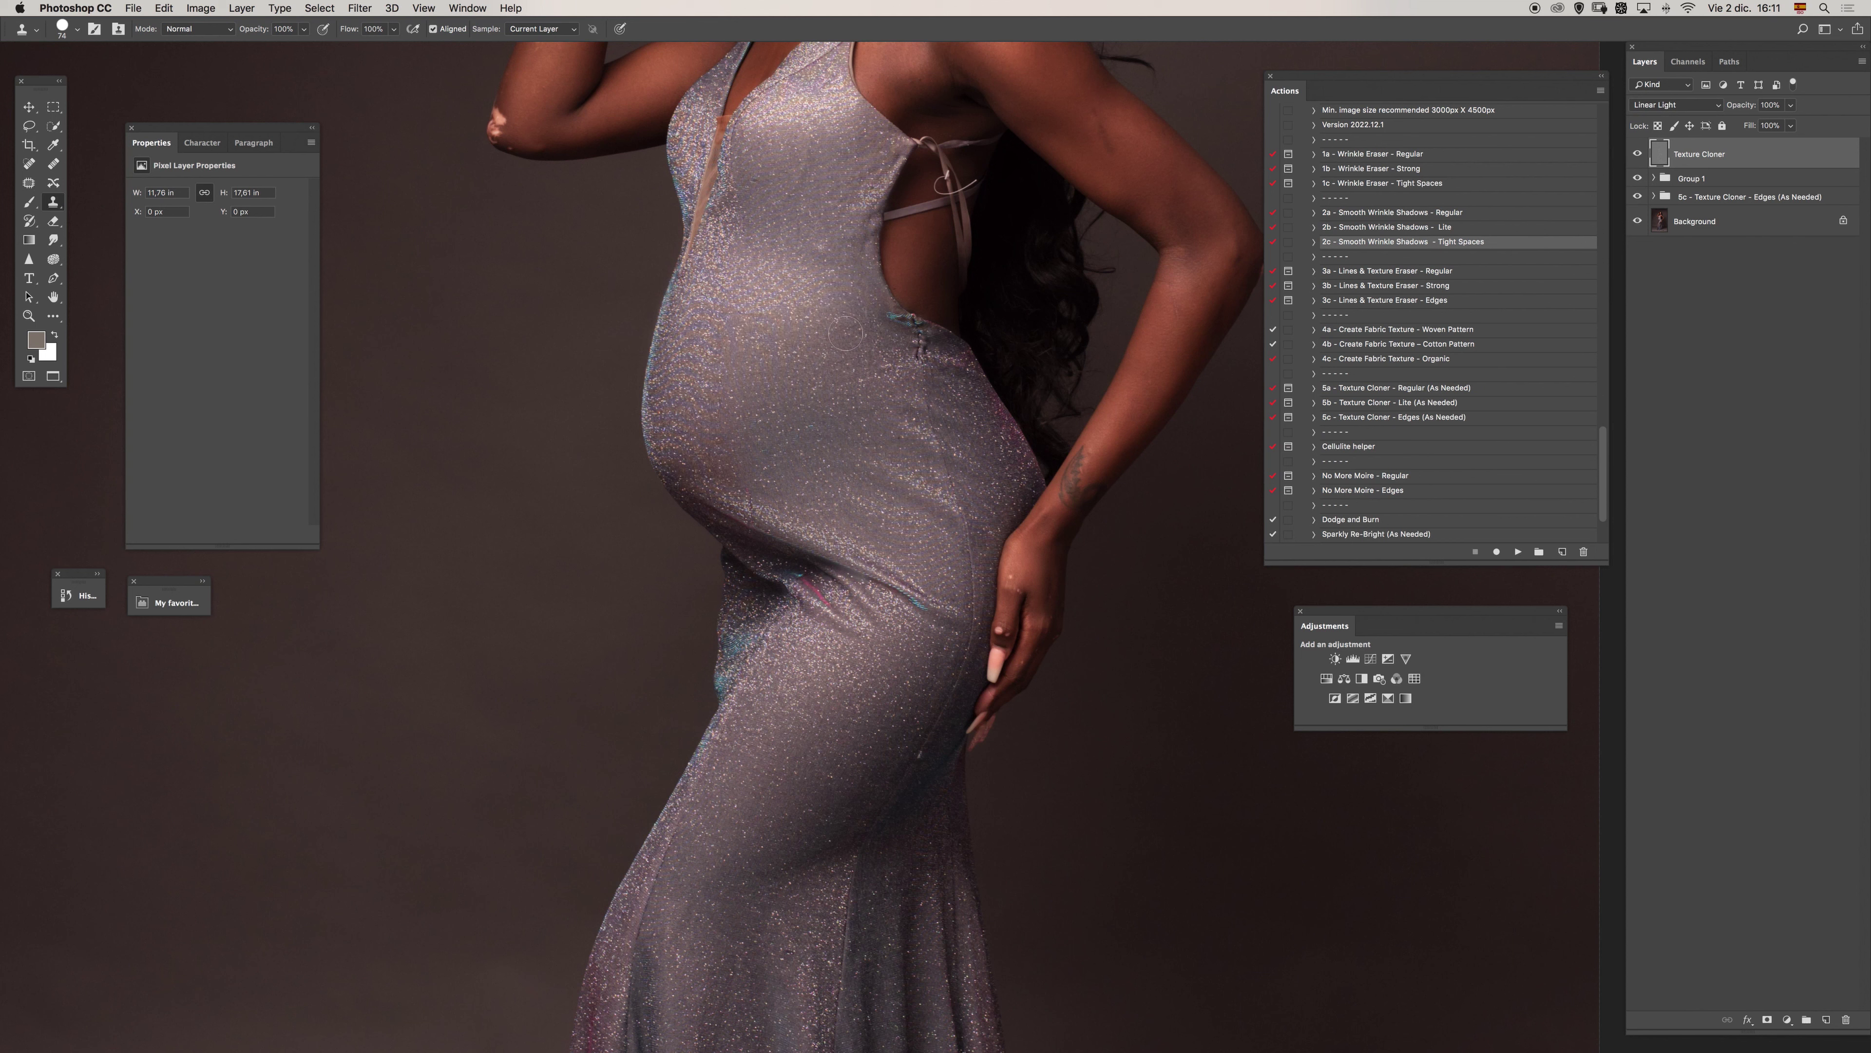
click(825, 267)
key(super+z)
Try two more clone dabs on the gown and undo both.
click(873, 405)
key(super+z)
click(825, 462)
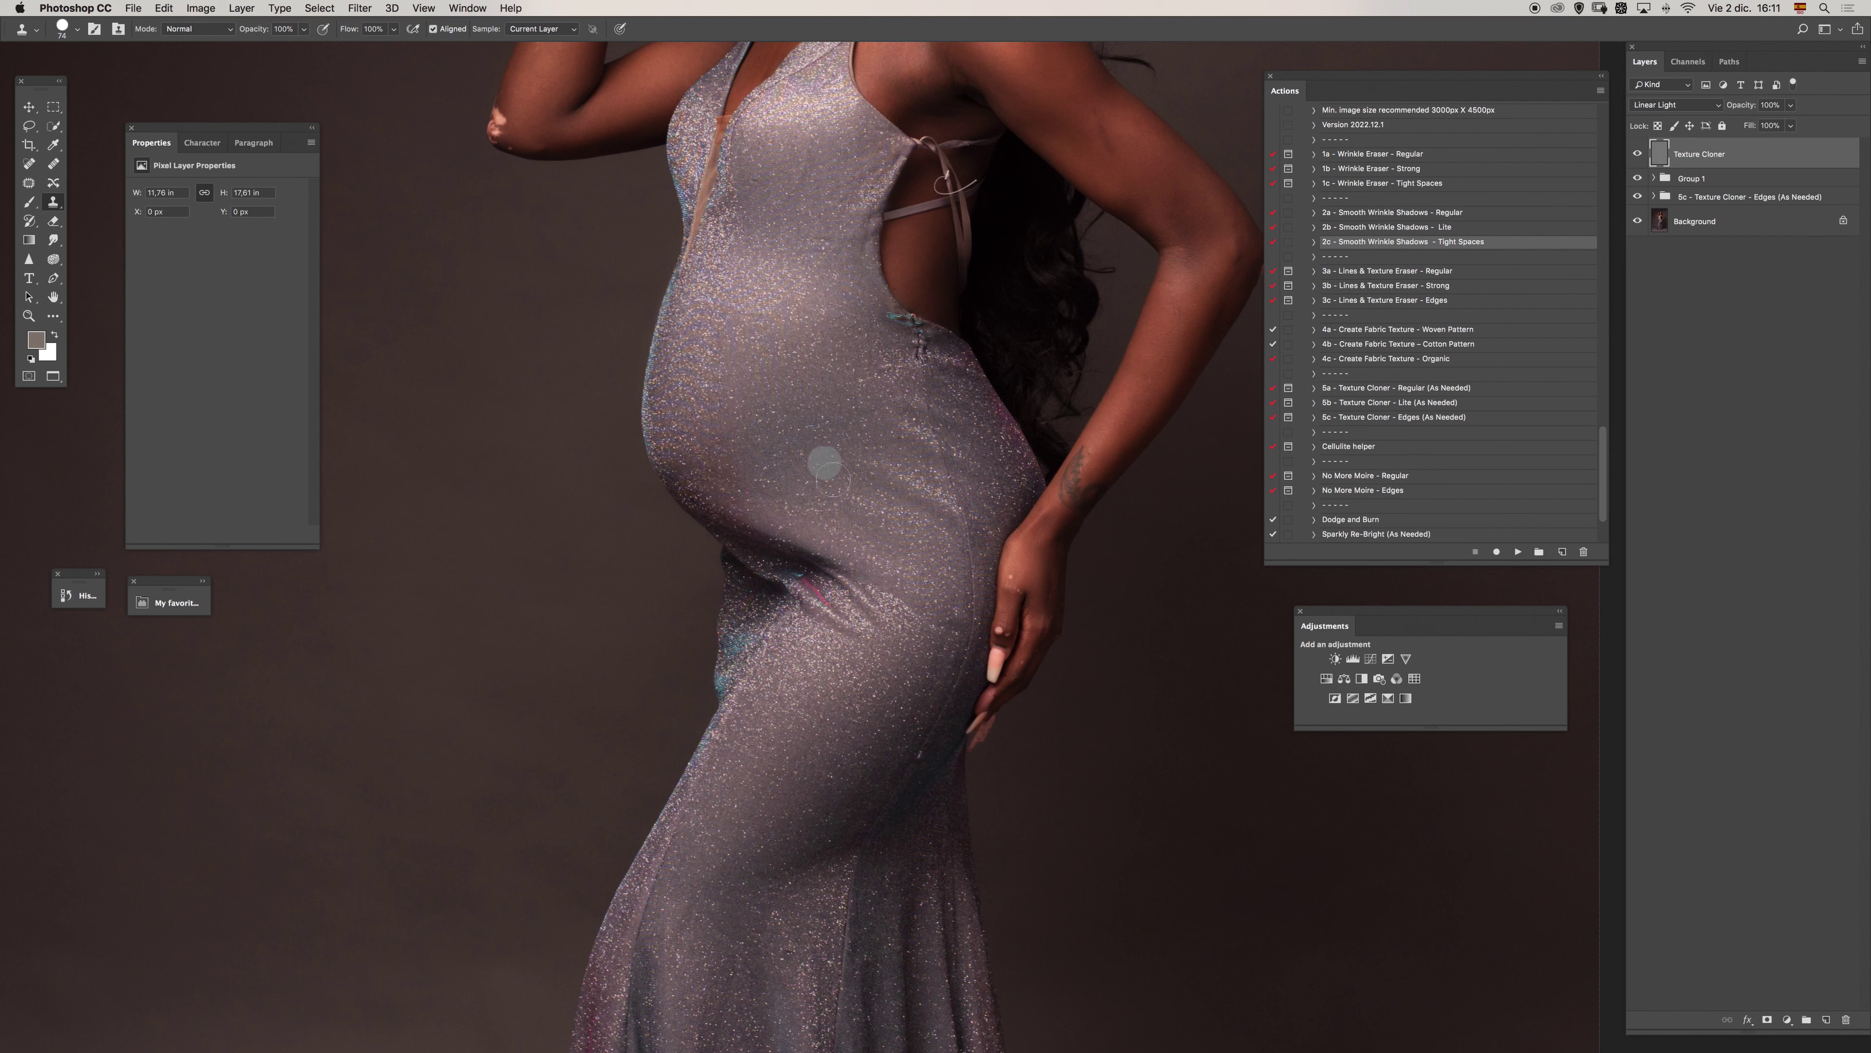
key(super+z)
click(468, 8)
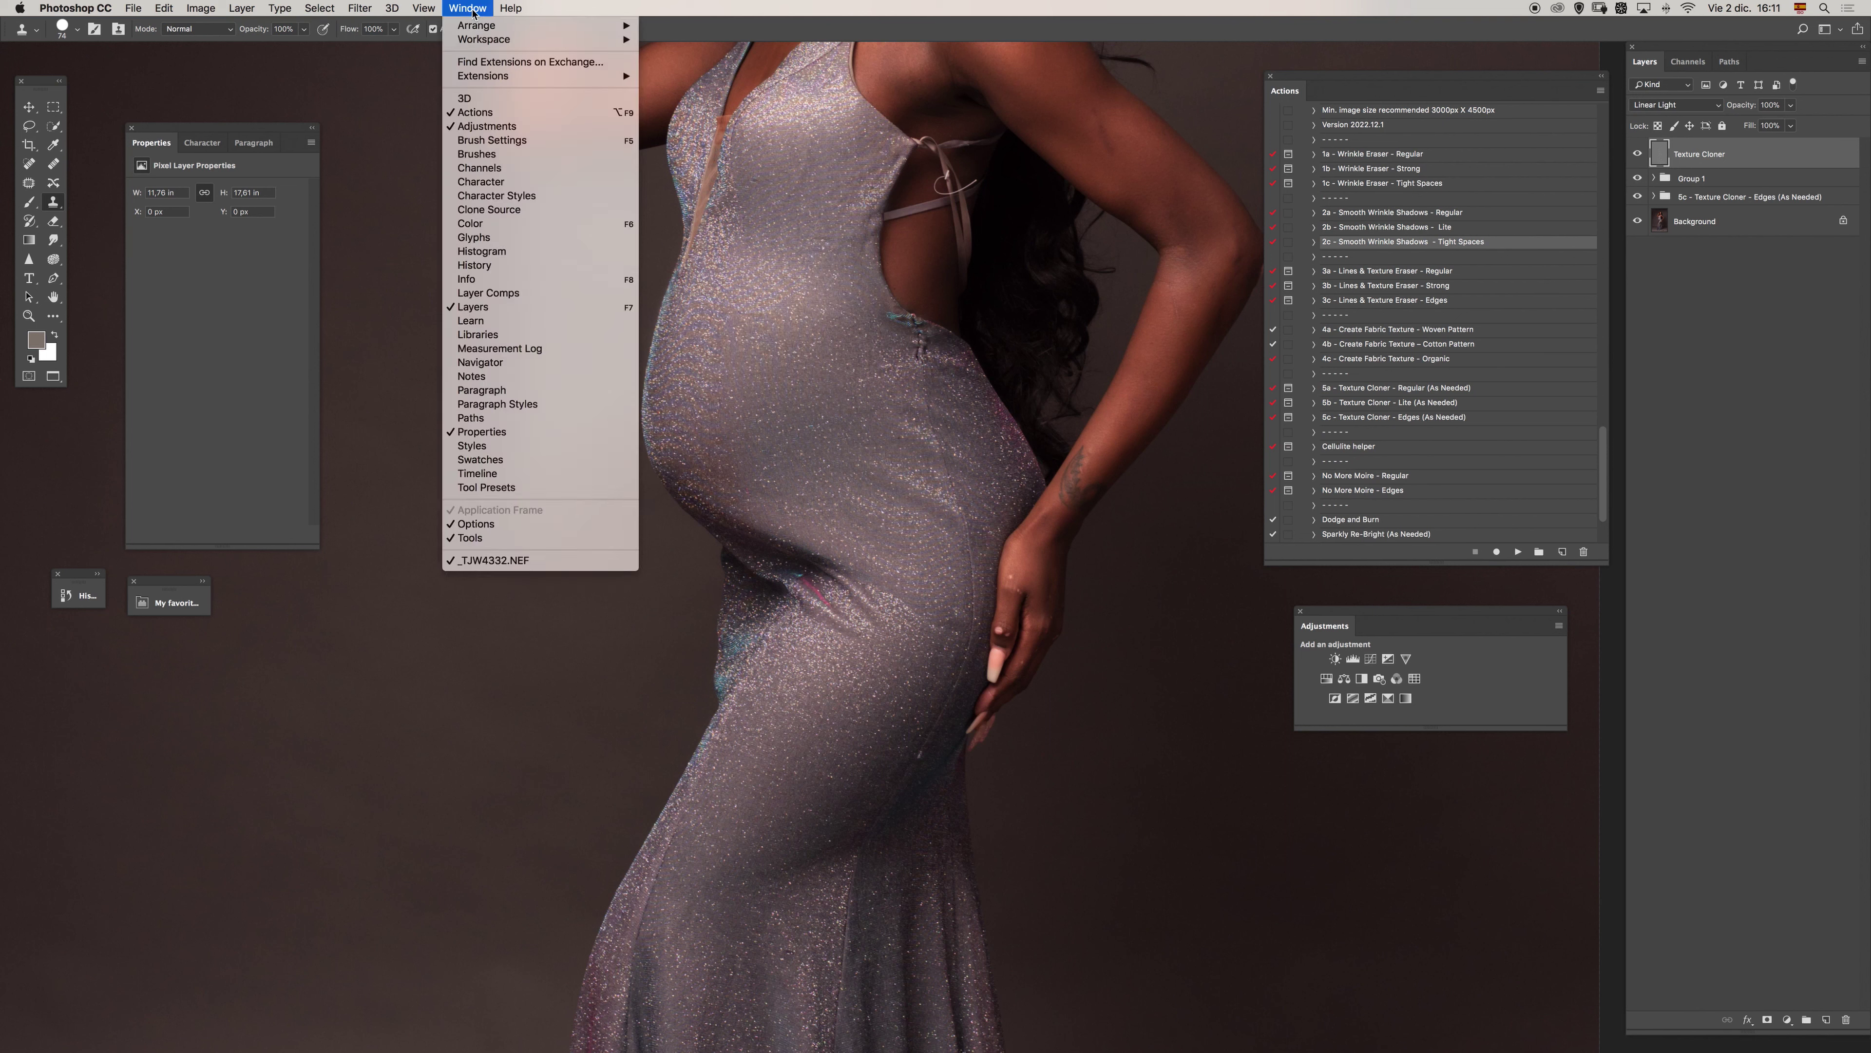
Swap Brushes for the Brush Settings panel and set the clone brush to 47 px, 19% spacing.
click(549, 154)
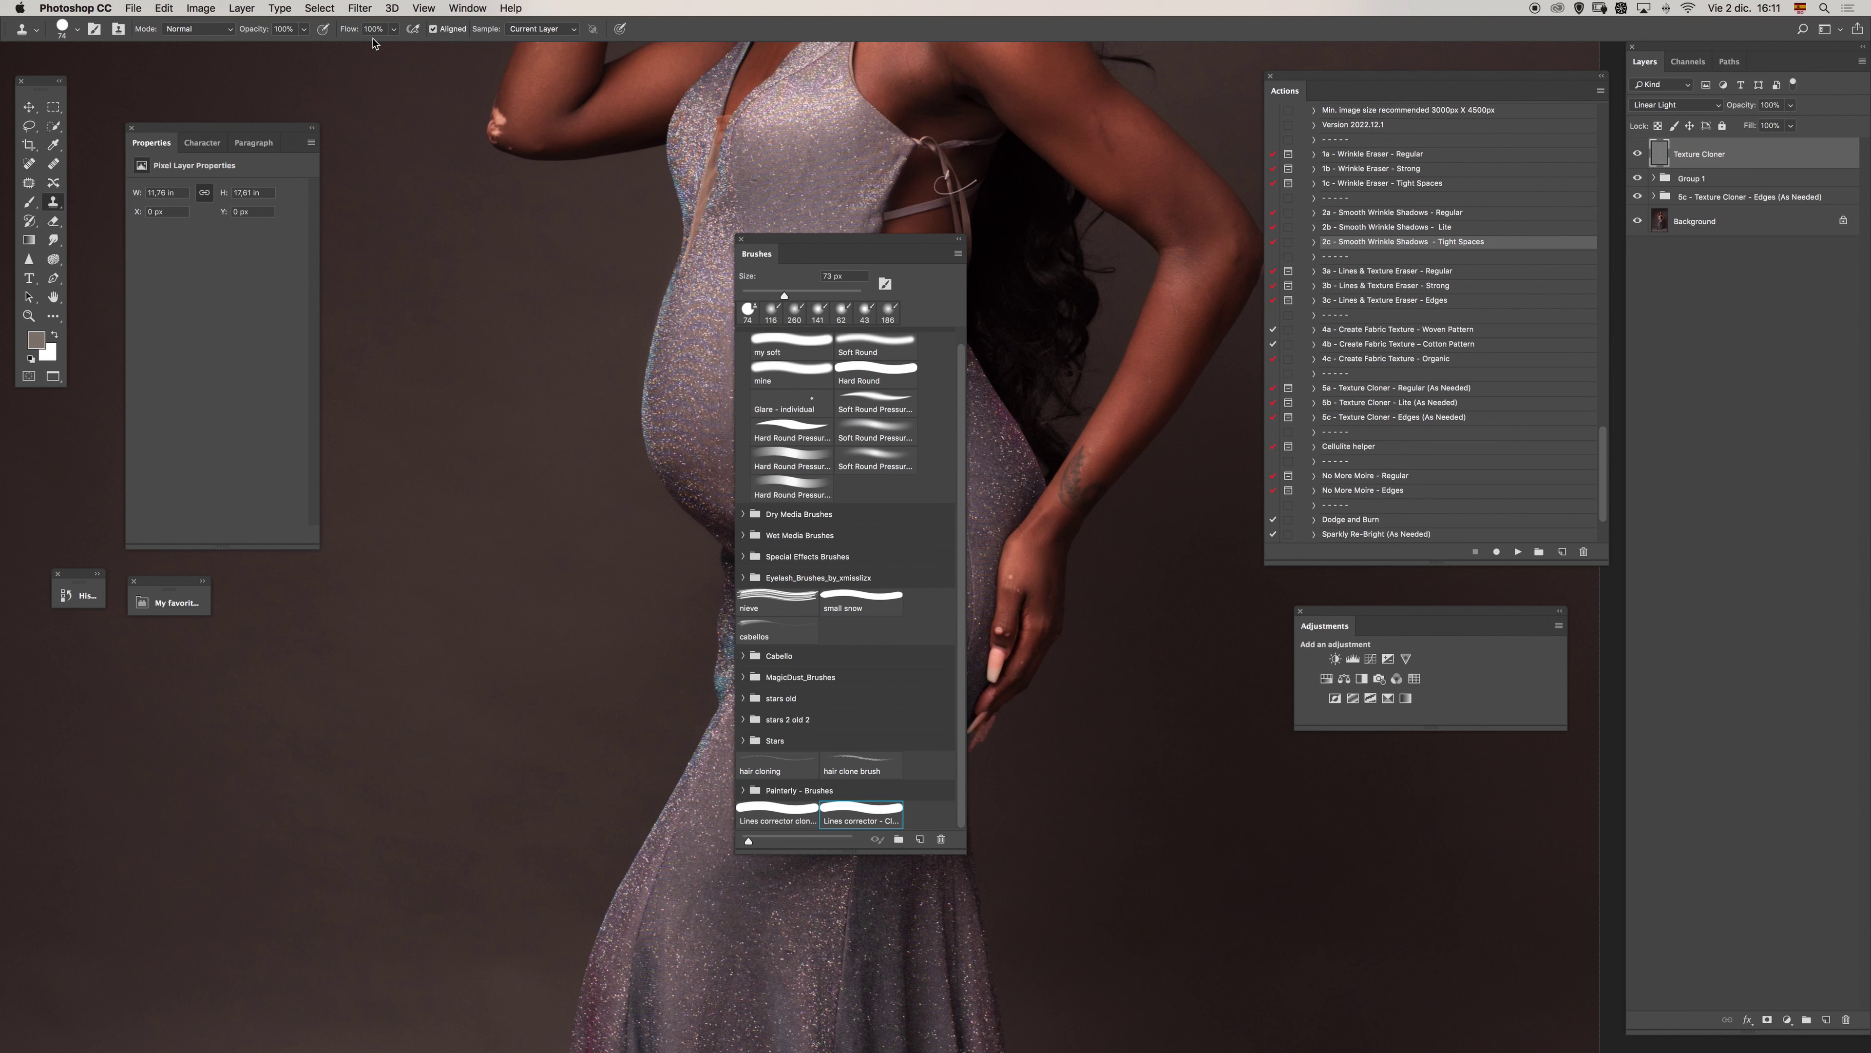
click(467, 10)
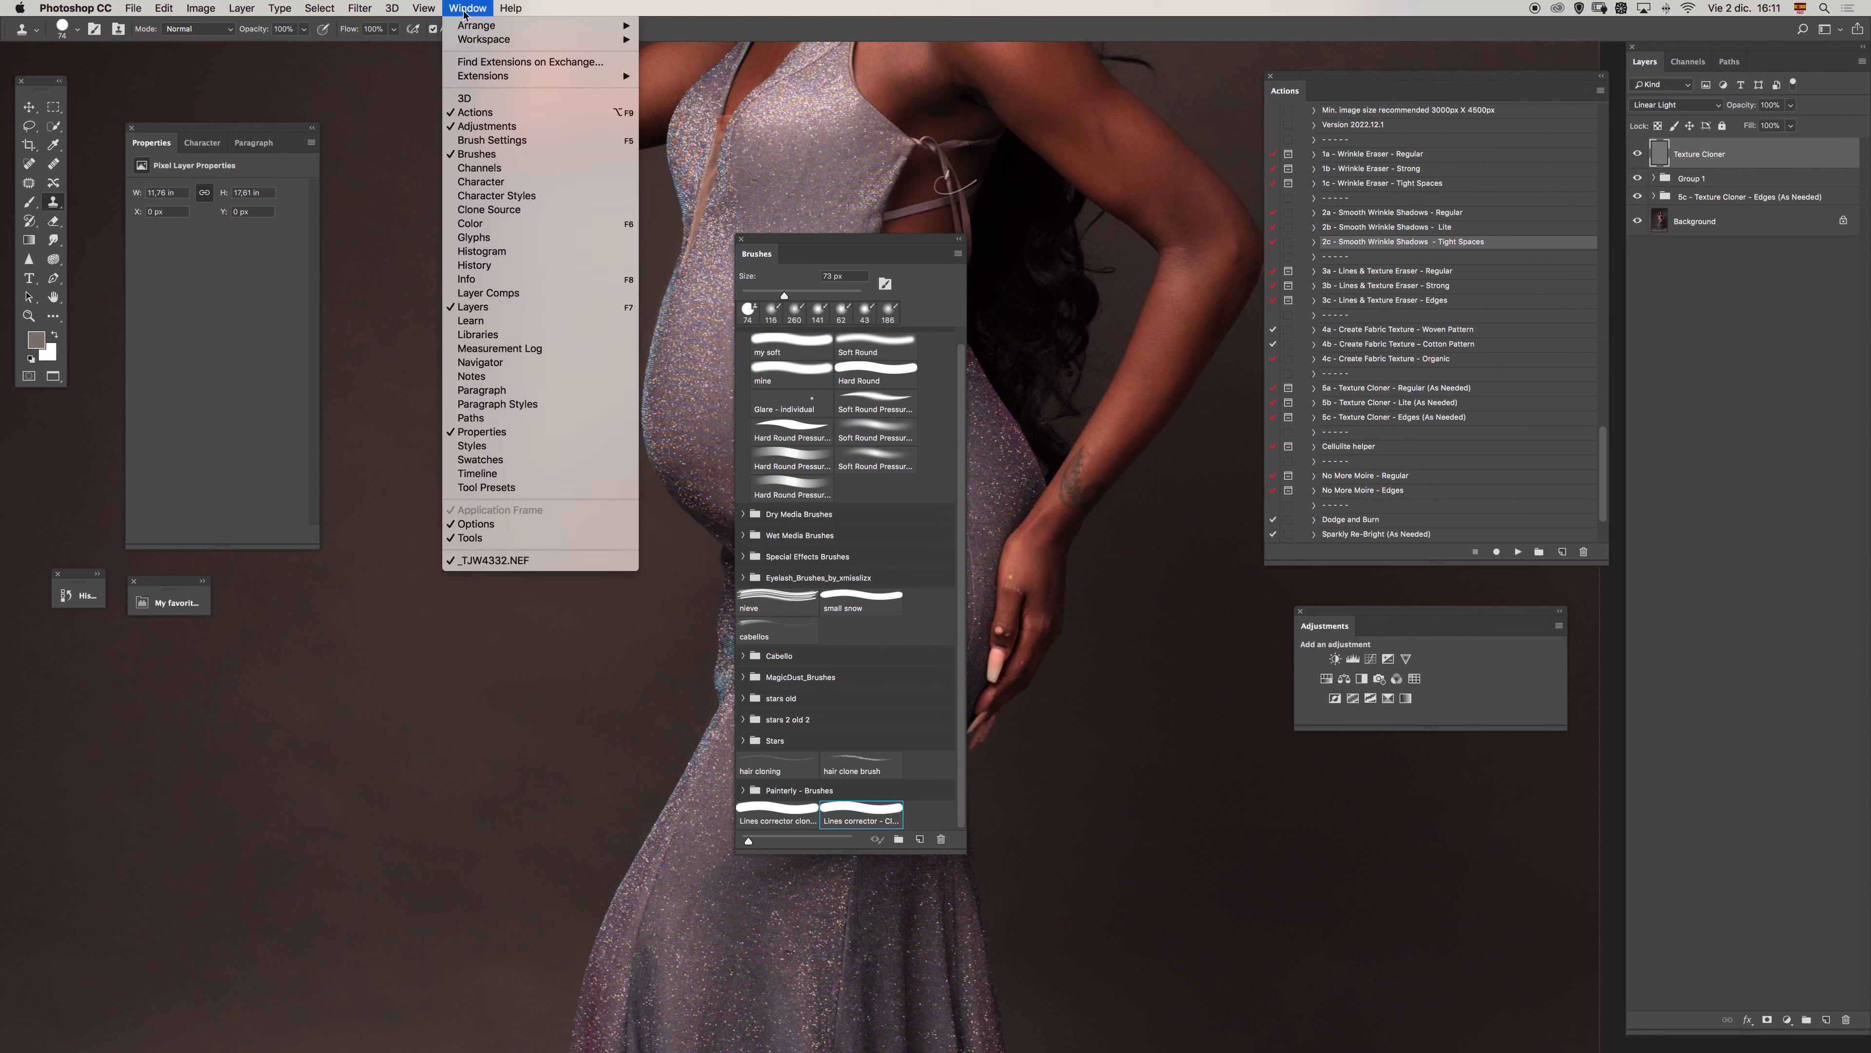
click(491, 140)
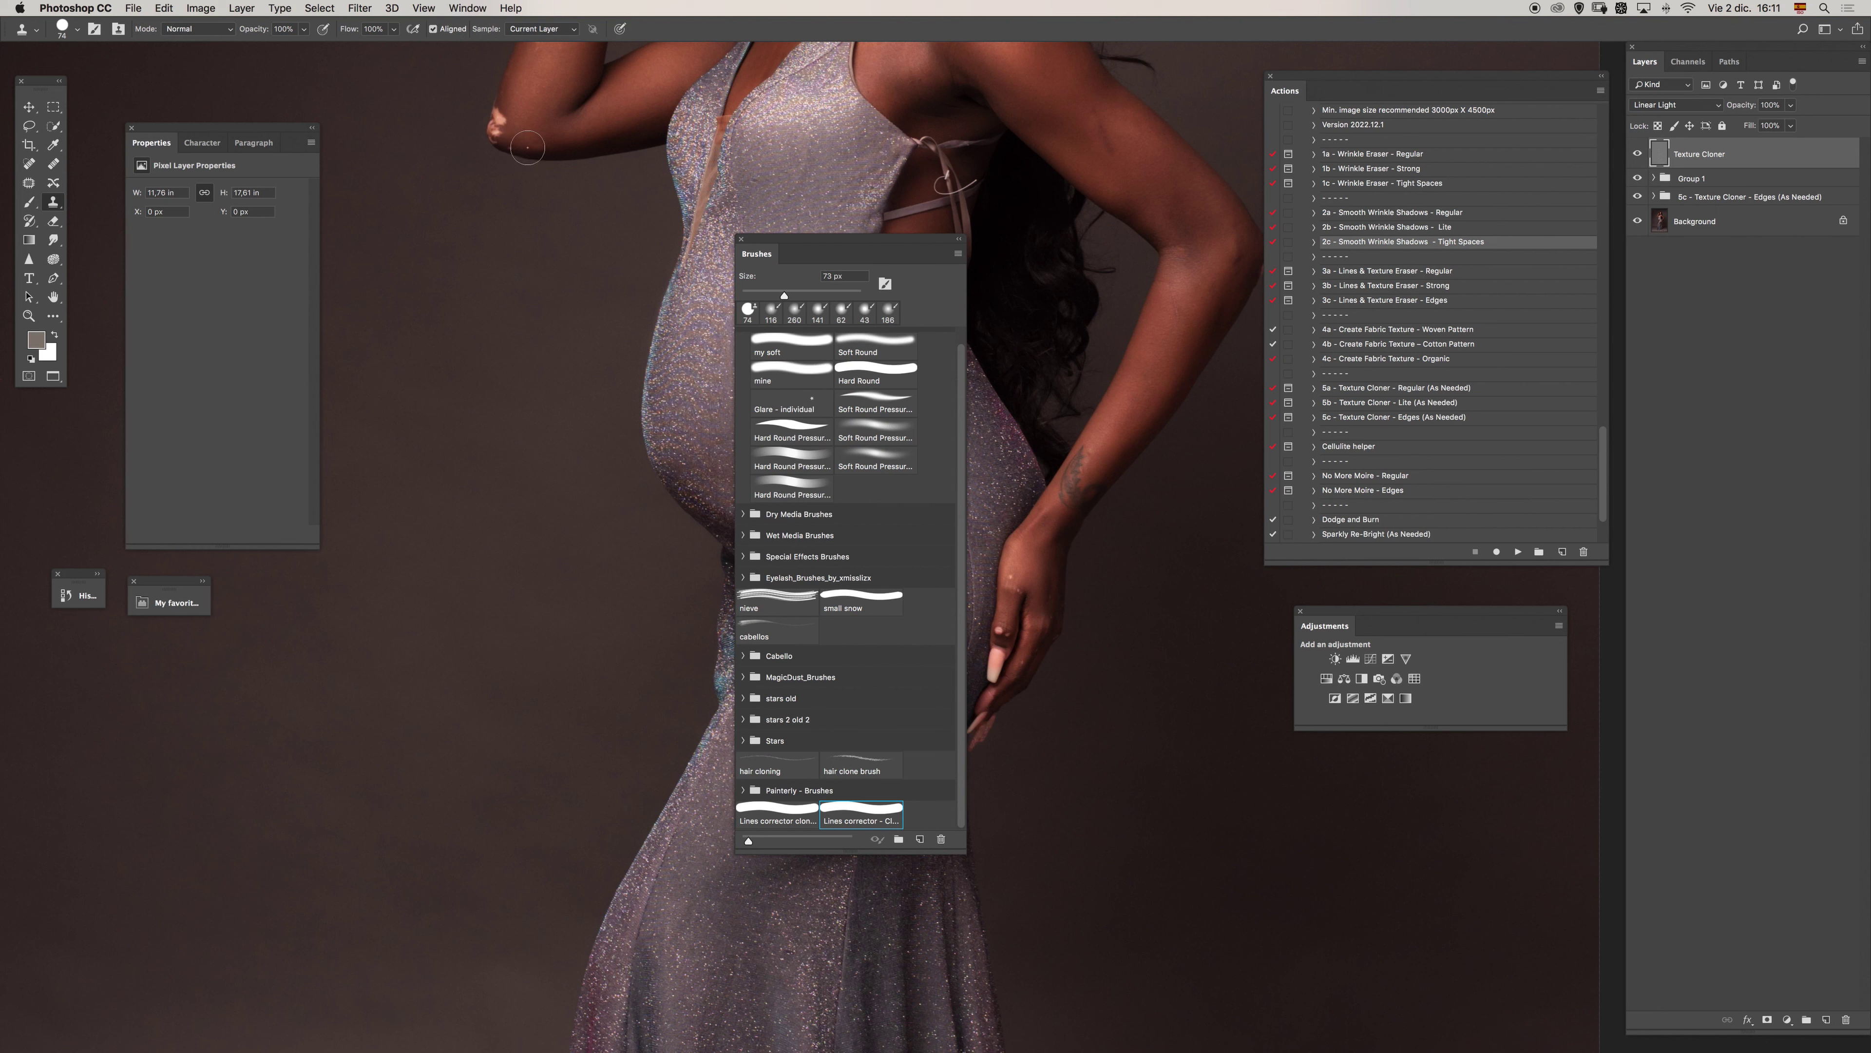
click(742, 240)
click(1374, 866)
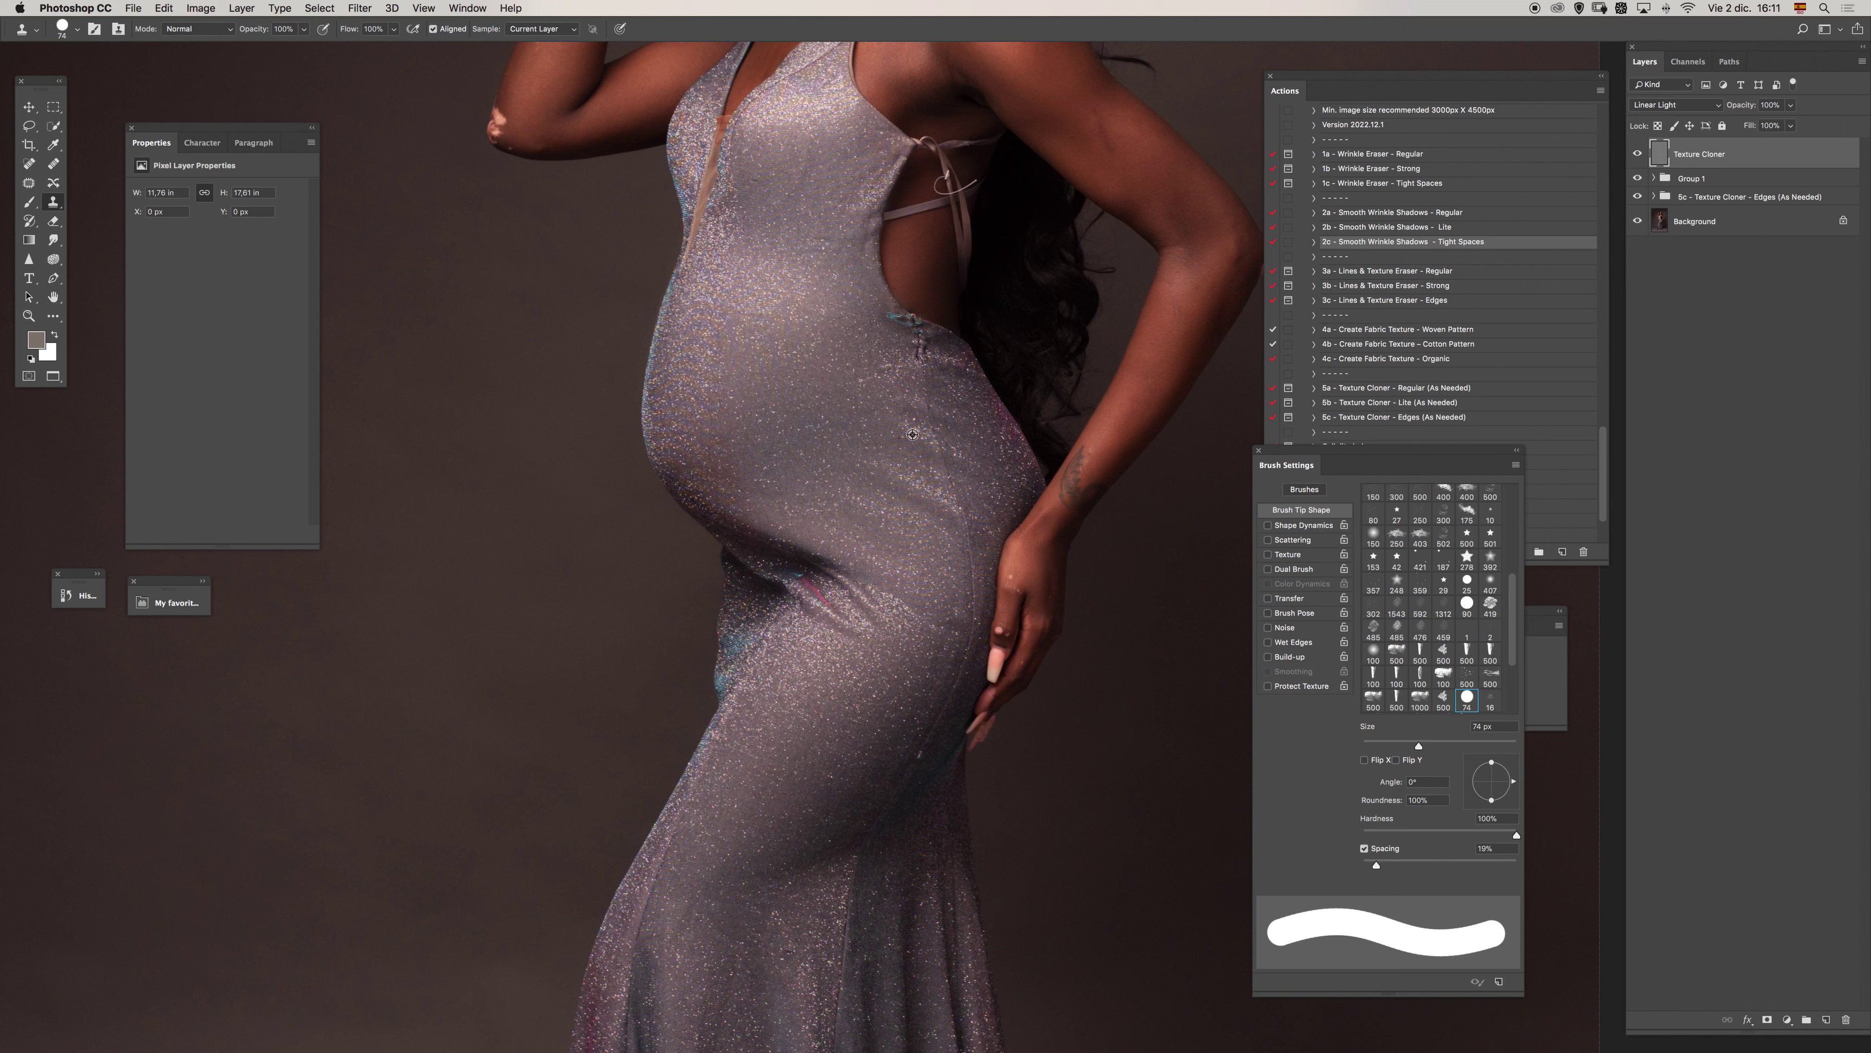
drag(880, 389, 862, 388)
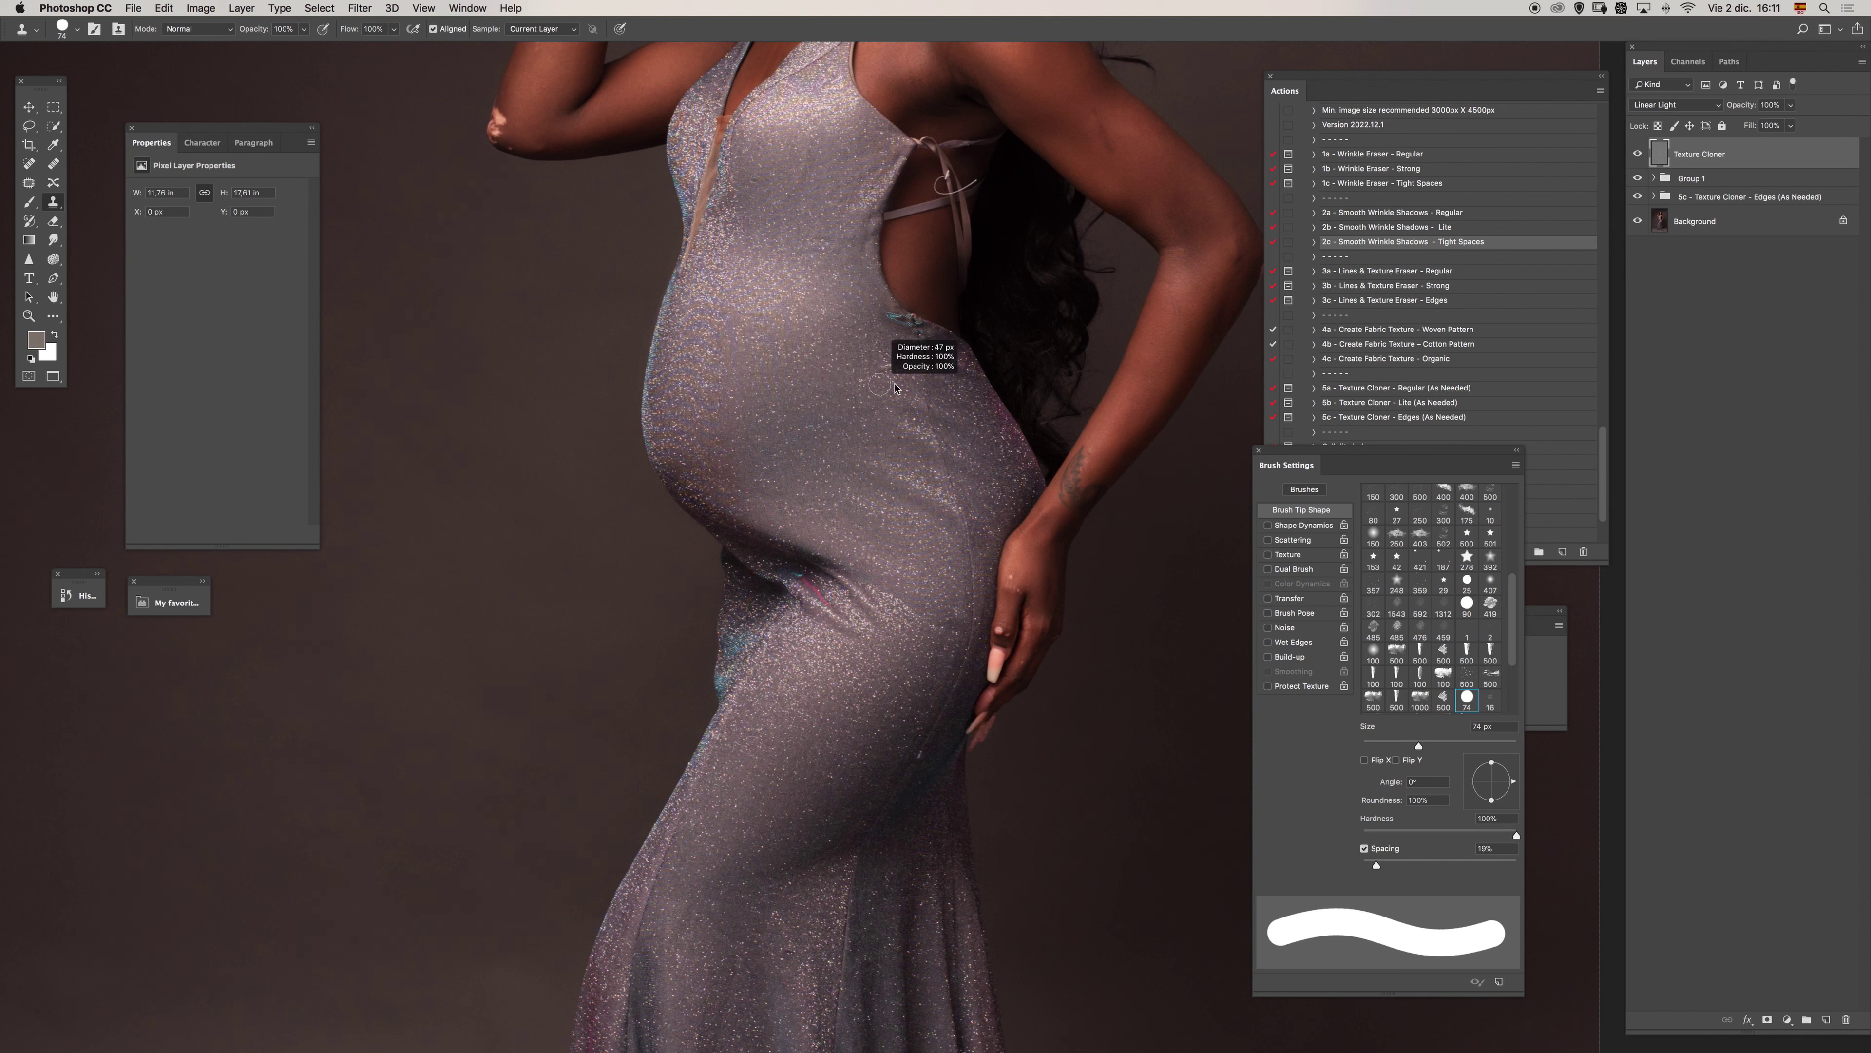
Clone away the teal spot and seam along the belly with a 47–62 px brush.
click(1516, 450)
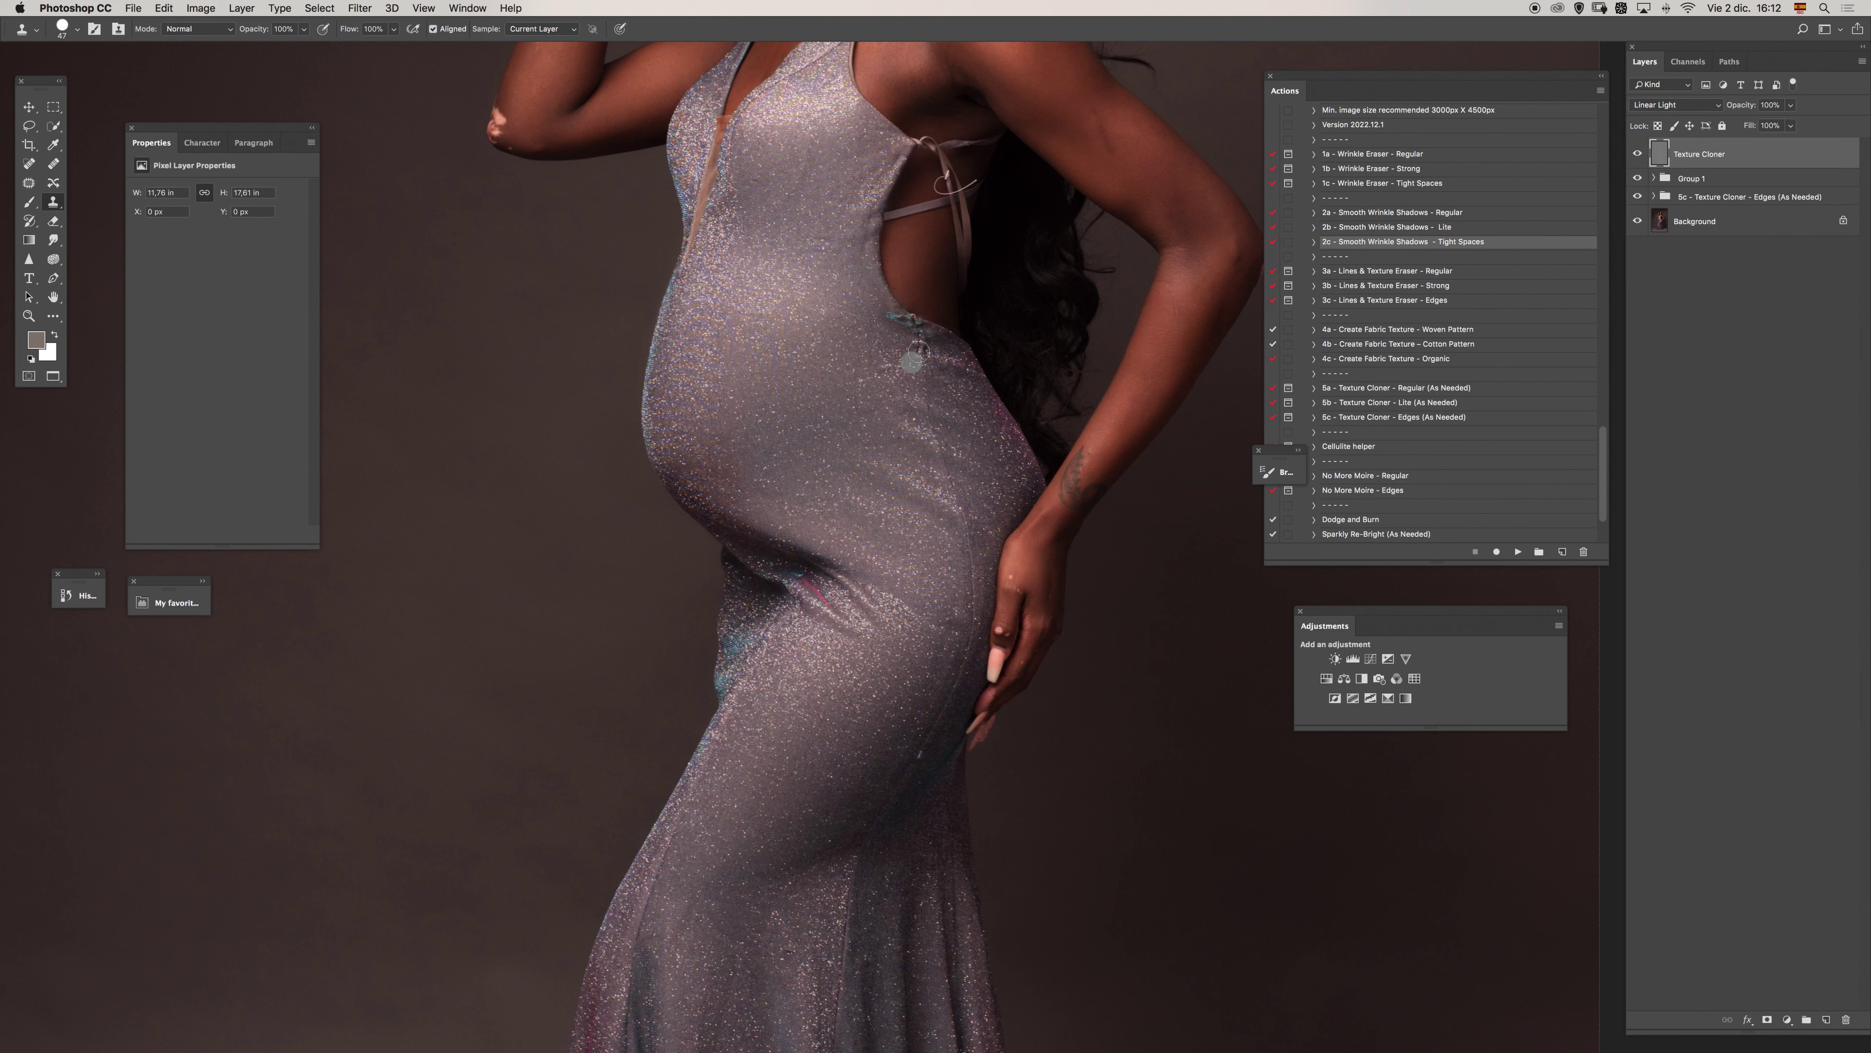
drag(911, 335, 900, 325)
drag(928, 475, 940, 476)
mouse_move(918, 413)
mouse_down()
mouse_move(967, 558)
mouse_move(869, 466)
mouse_move(903, 447)
mouse_move(927, 490)
mouse_up()
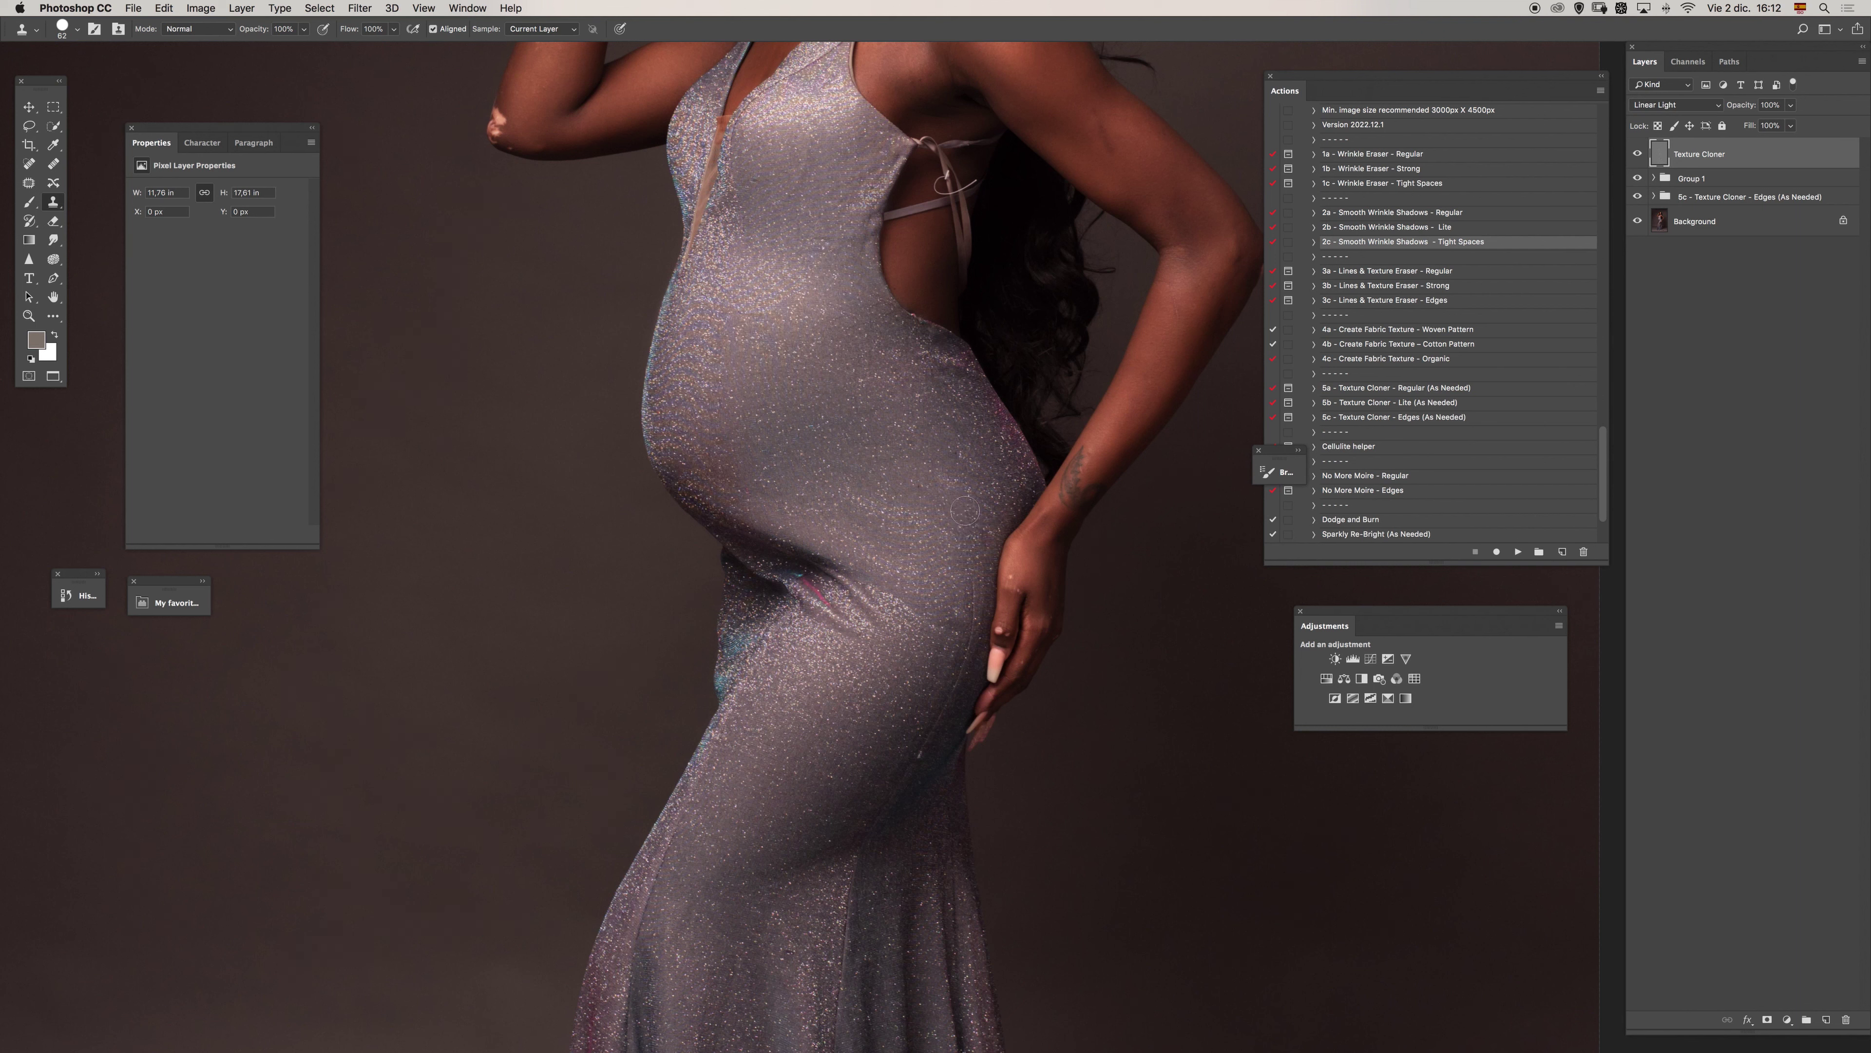
Resample at 55 px and soften the lower crease, adding clone dabs on the dress.
mouse_move(911, 744)
mouse_down()
mouse_move(942, 700)
mouse_move(939, 718)
mouse_move(965, 583)
mouse_up()
alt+click(832, 828)
mouse_move(862, 594)
mouse_down()
mouse_move(914, 621)
mouse_move(846, 676)
mouse_move(887, 619)
mouse_move(809, 605)
mouse_up()
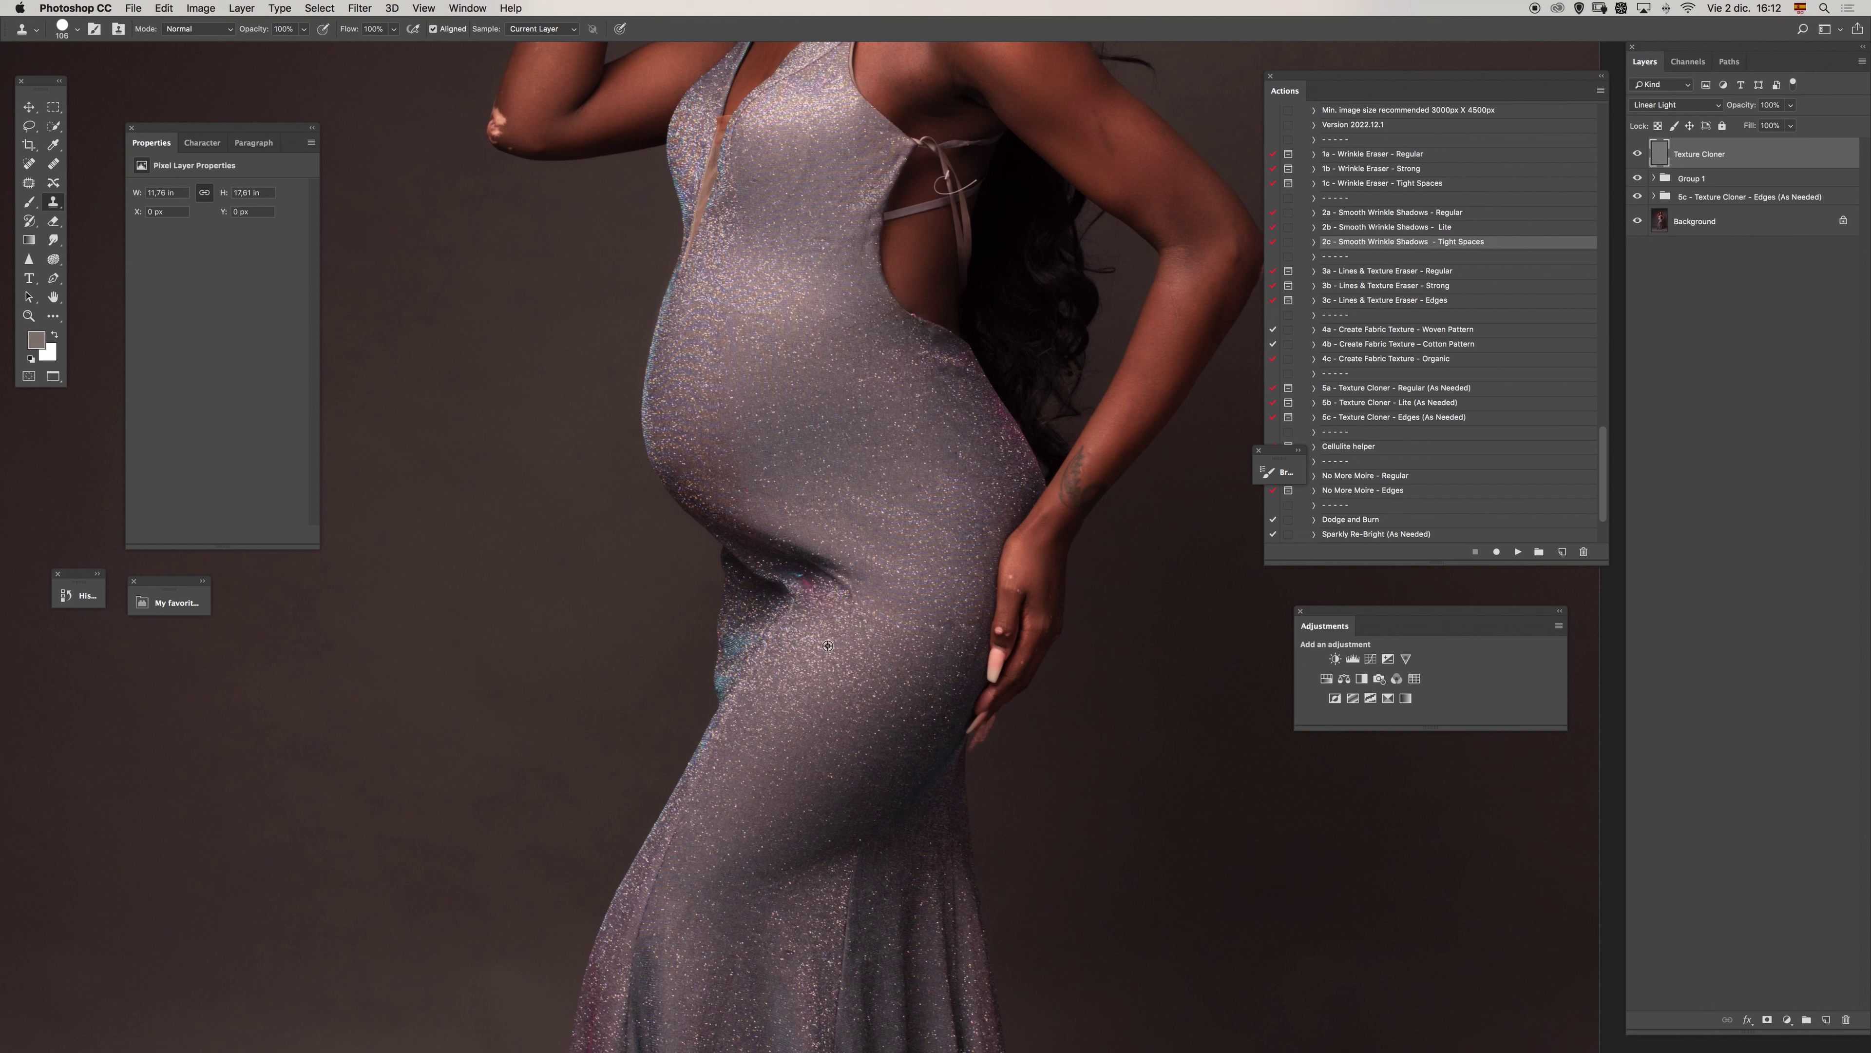
click(835, 598)
key(z)
alt+click(898, 537)
click(898, 537)
key(s)
click(882, 518)
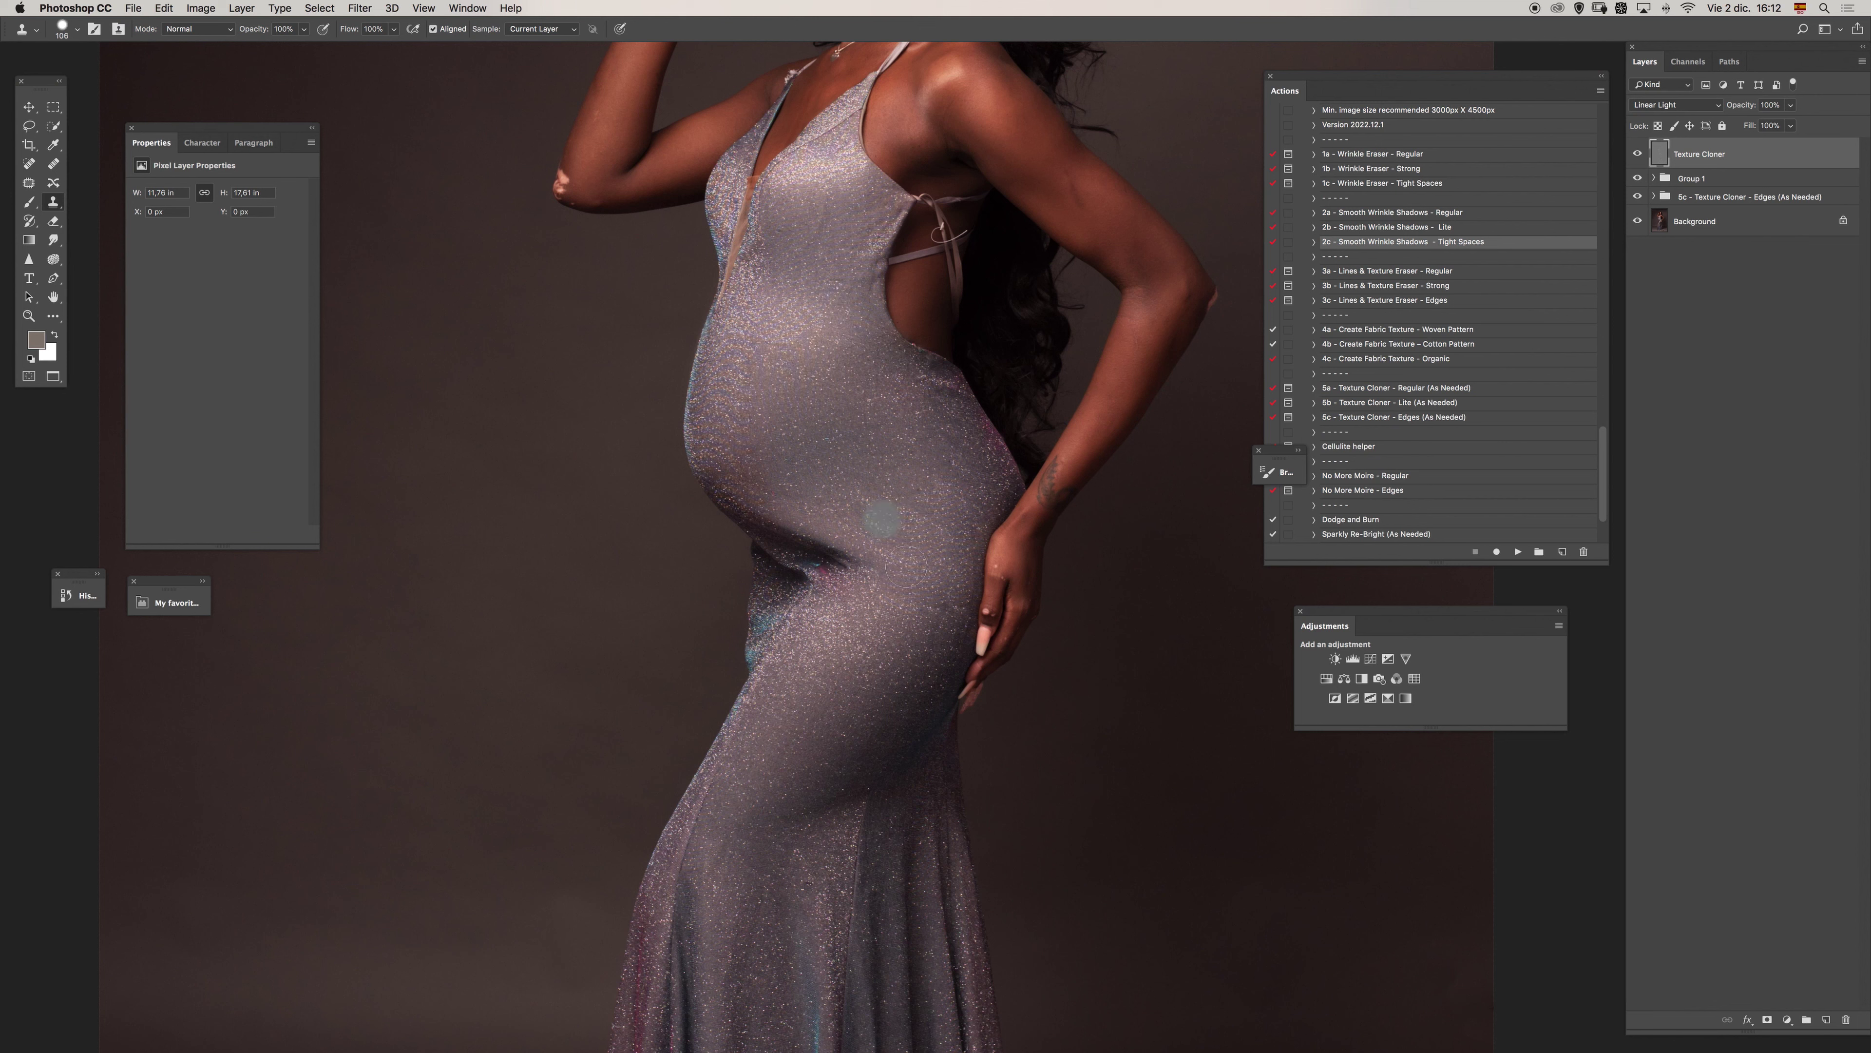
Try and undo several misplaced clone dabs across the dress.
key(ctrl+z)
click(897, 580)
key(ctrl+z)
click(918, 513)
key(ctrl+z)
click(961, 405)
key(super+z)
At 54 px, clone texture over the belly, resampling near the upper arm and elbow.
drag(950, 414, 929, 421)
mouse_move(935, 406)
mouse_down()
mouse_move(933, 369)
mouse_move(914, 368)
mouse_move(920, 391)
mouse_up()
alt+click(868, 260)
click(872, 316)
key(super+z)
alt+click(633, 119)
click(582, 173)
click(738, 268)
Zoom in and clone over the dark crease under the belly from a nearby sample.
key(z)
click(837, 573)
click(838, 572)
key(s)
alt+click(786, 590)
drag(734, 516, 774, 549)
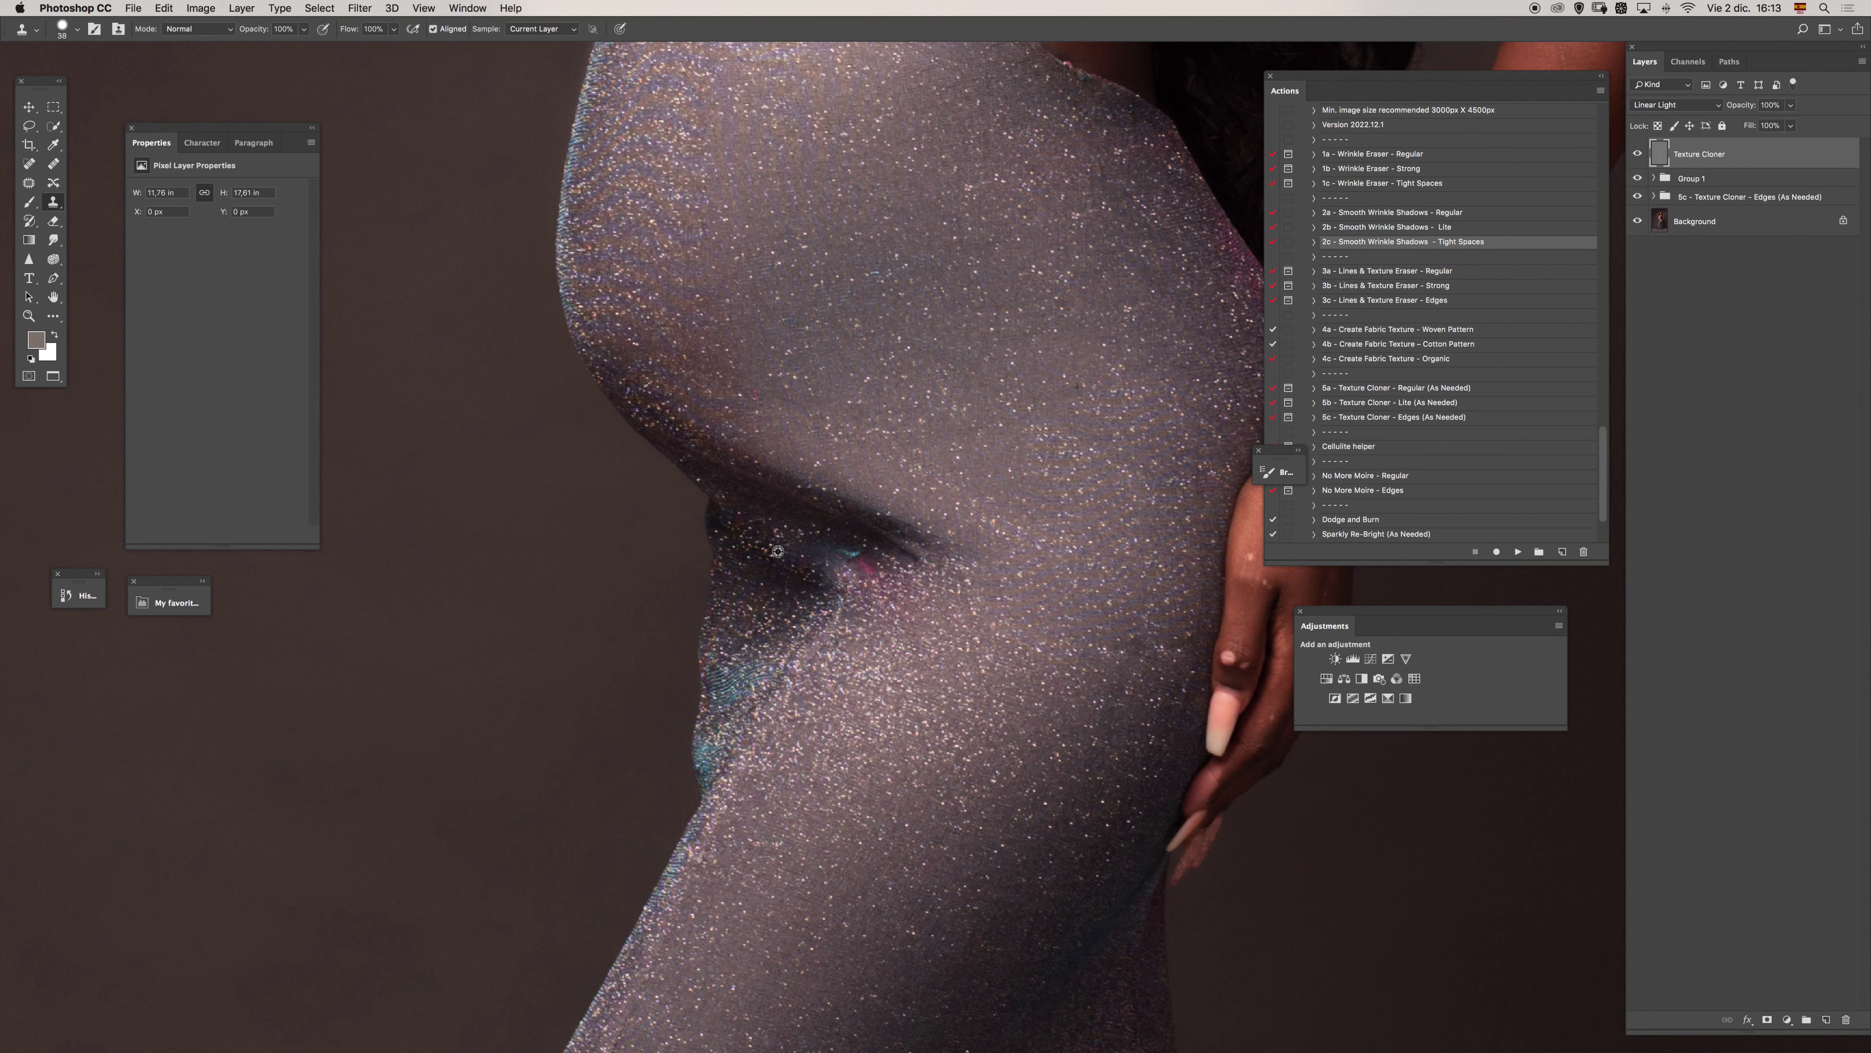
Zoom back out to check the whole figure.
key(z)
alt+click(859, 627)
alt+click(859, 631)
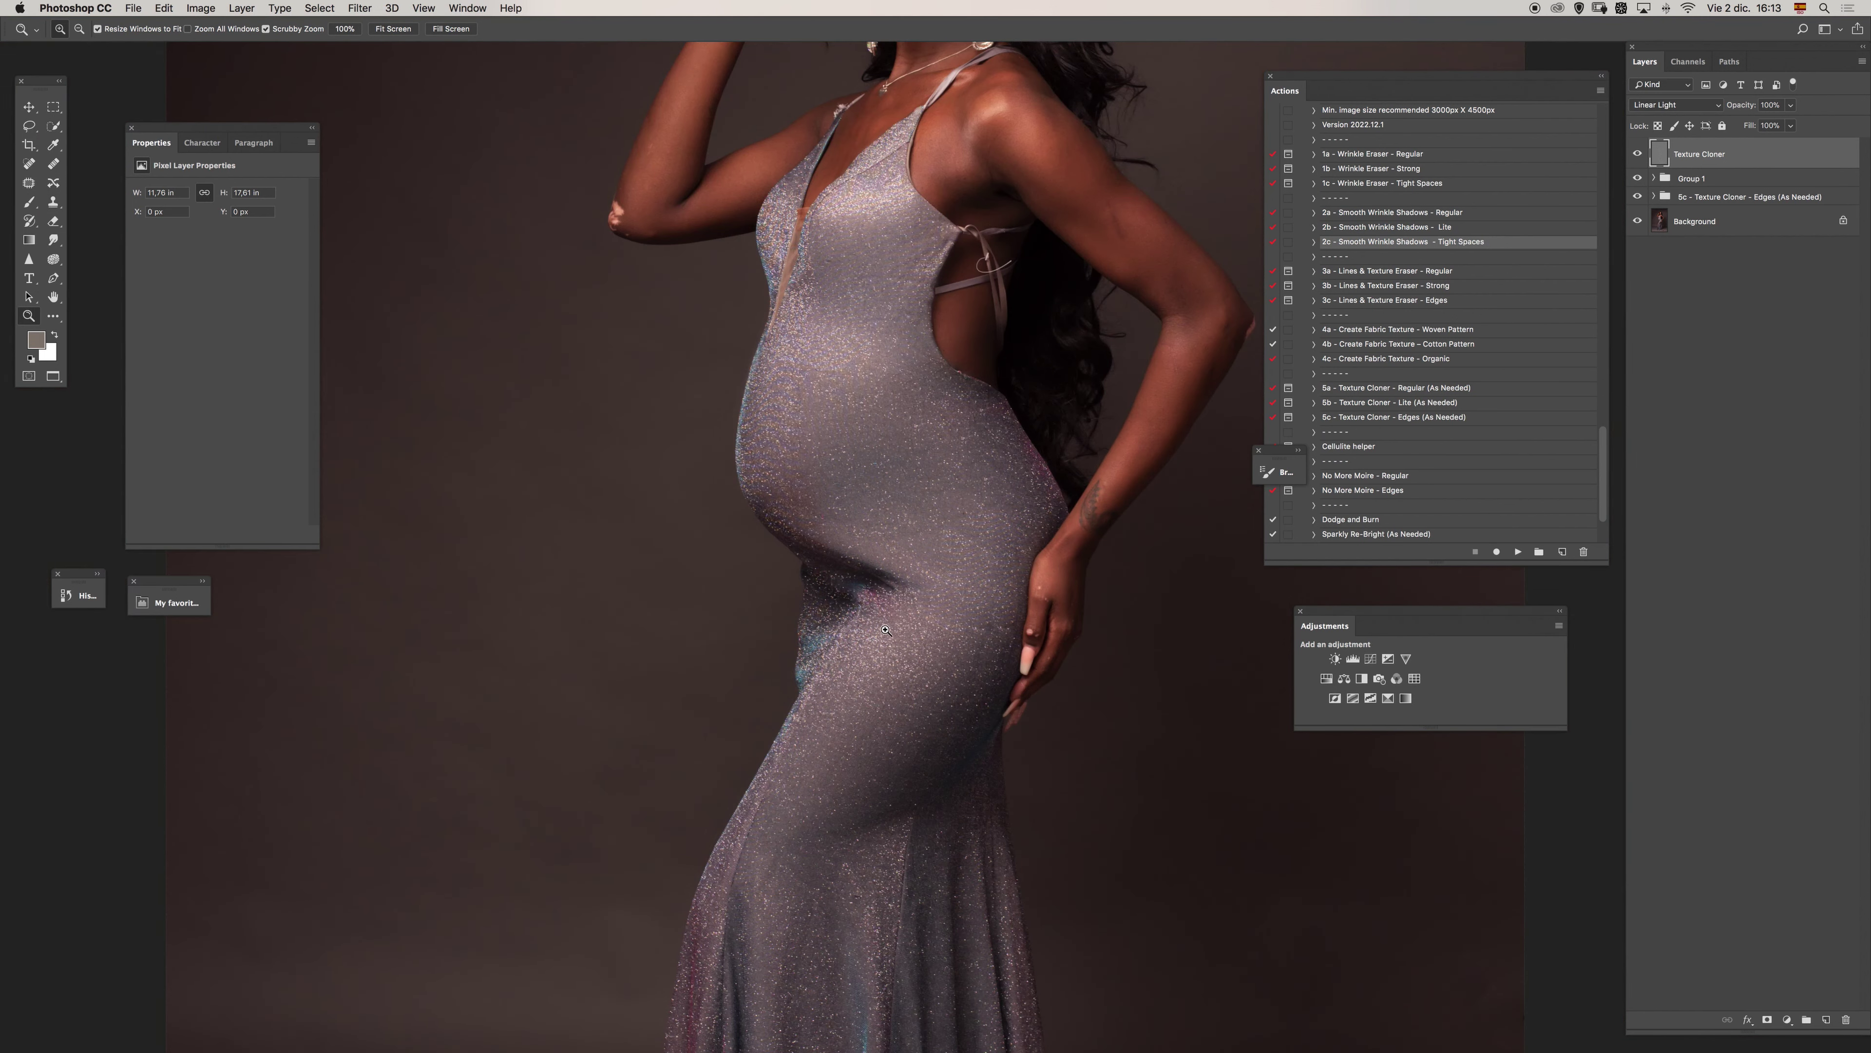
click(880, 612)
key(s)
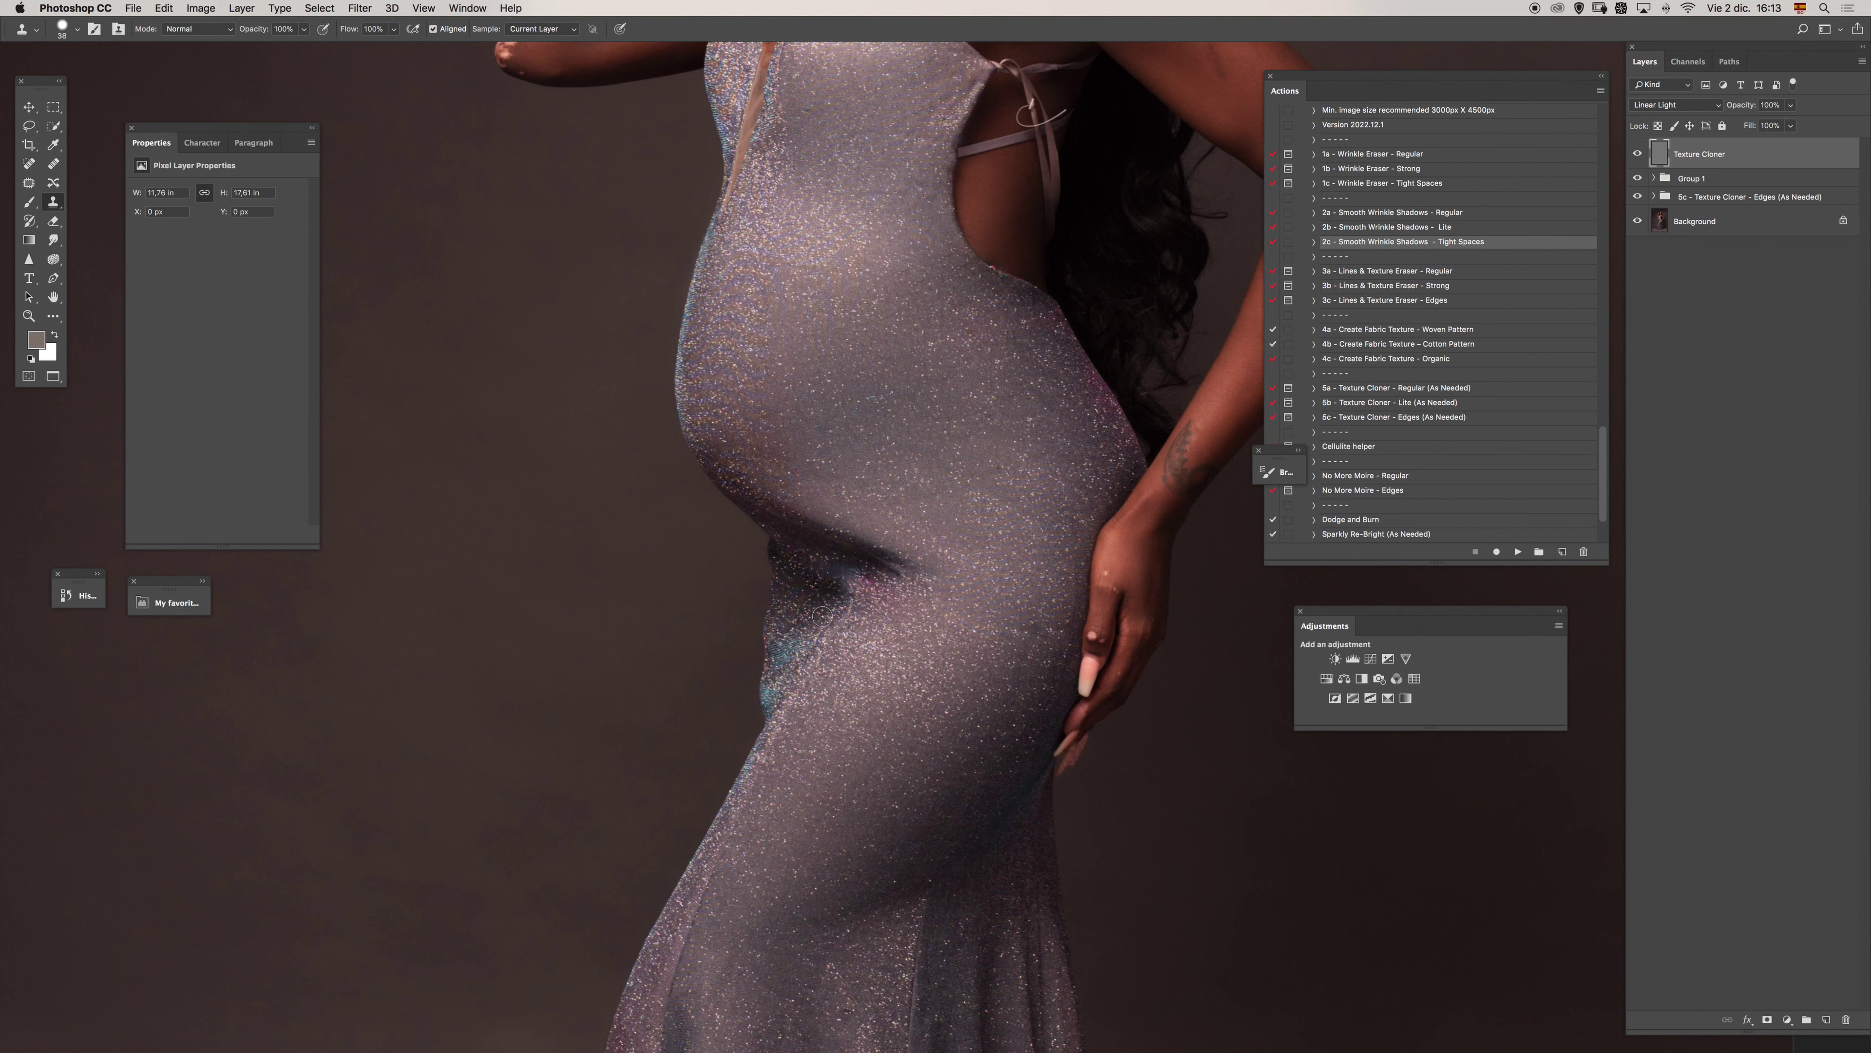
key(z)
alt+click(832, 612)
alt+click(796, 622)
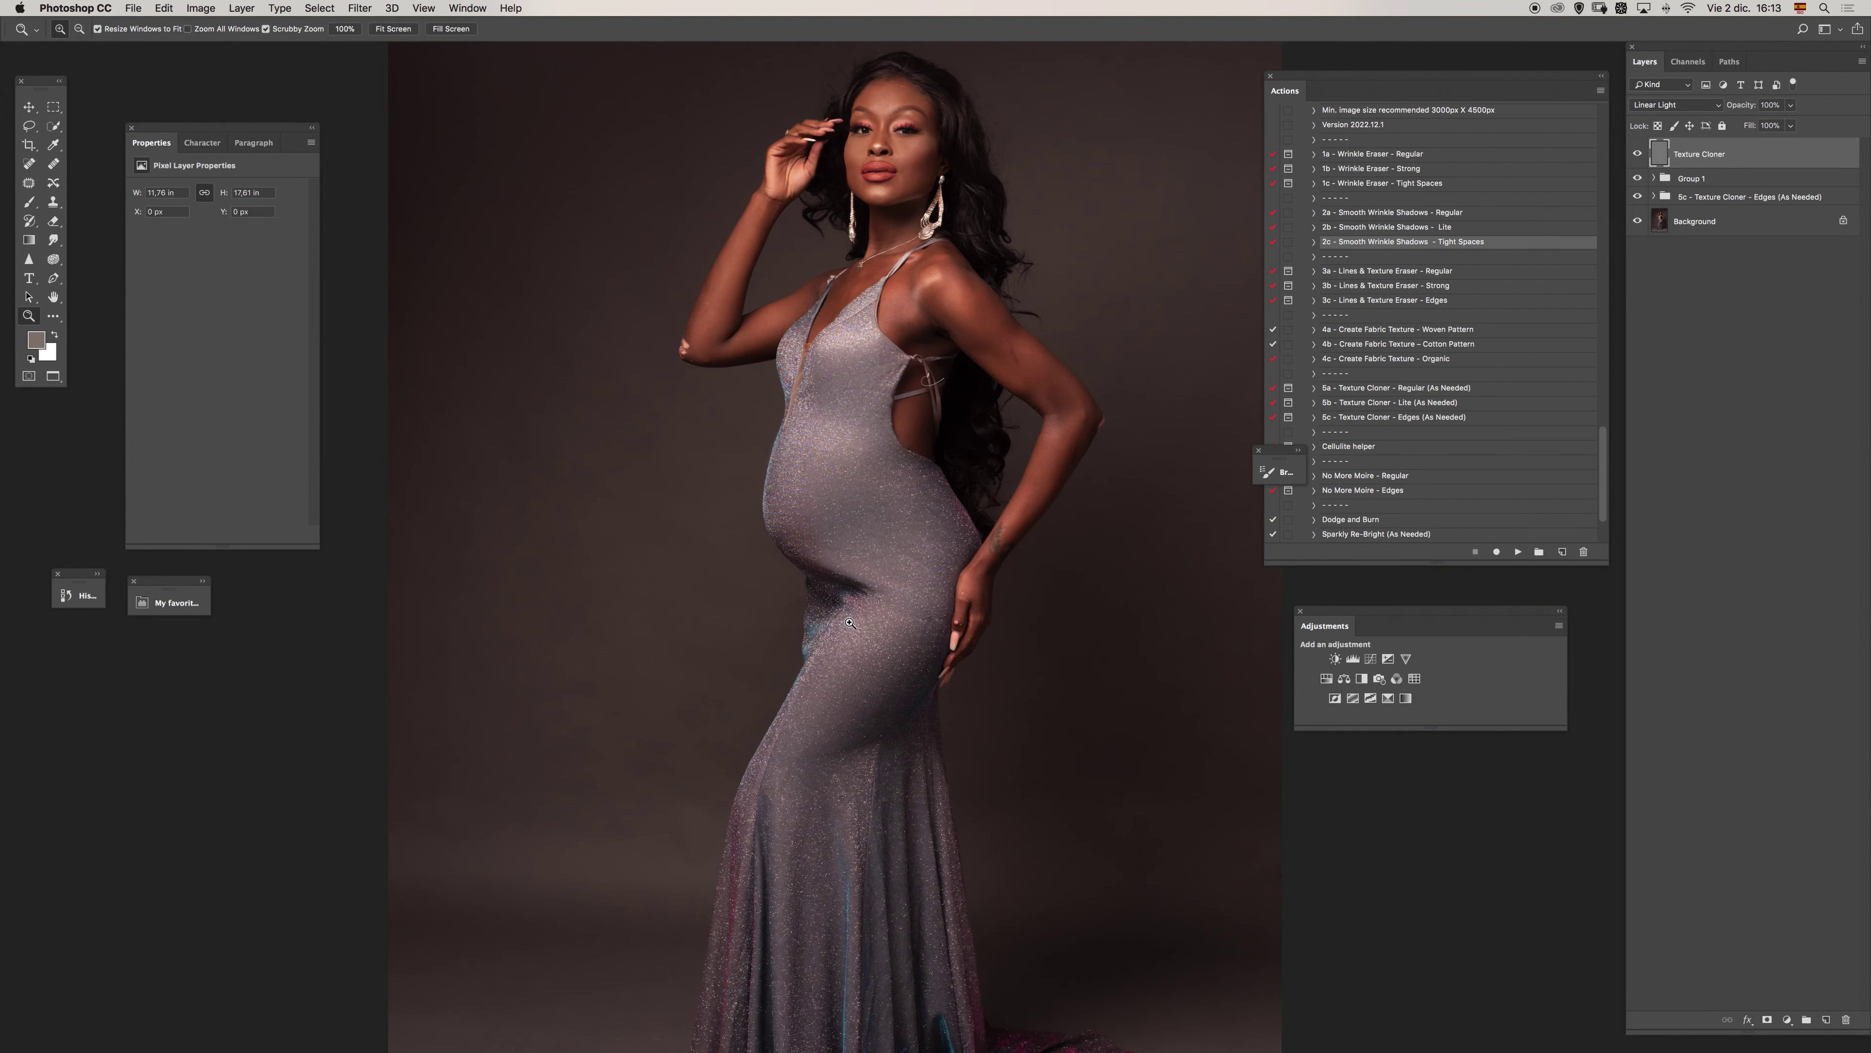
Put the Texture Cloner layer into Group 1 and rename that group 'all'.
key(s)
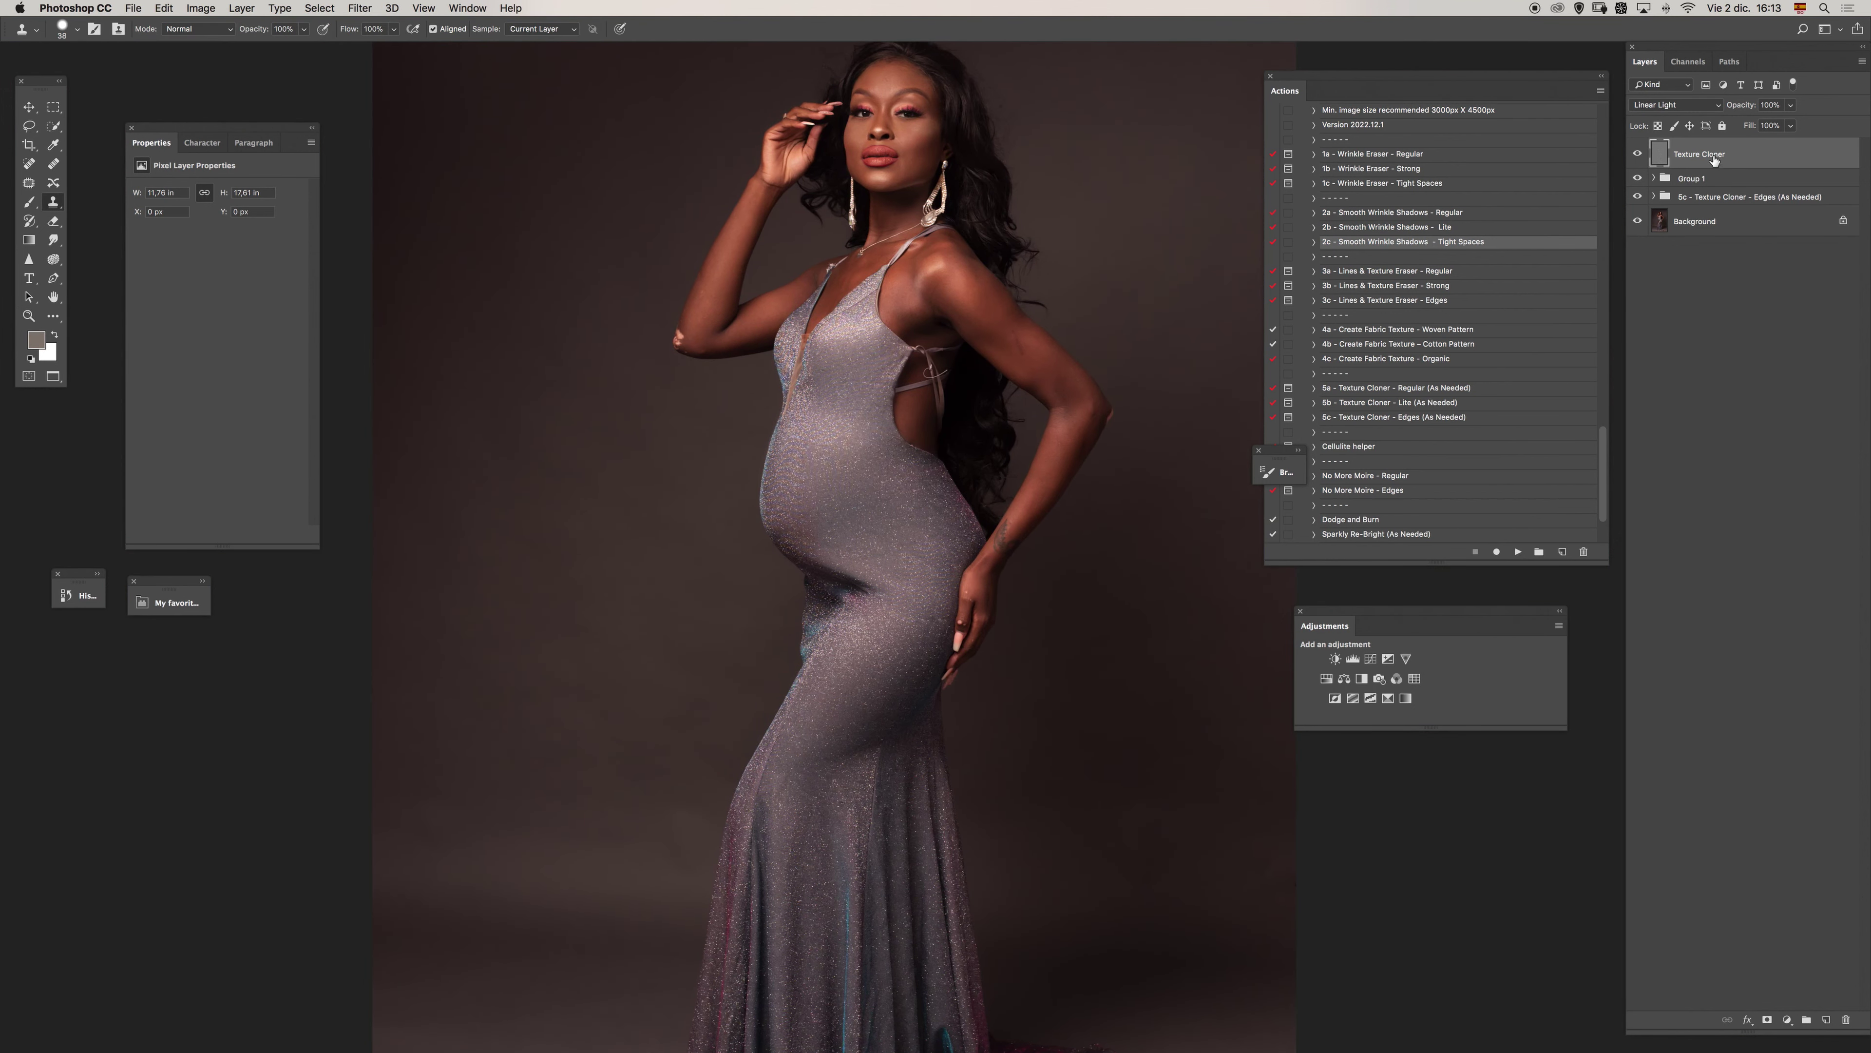
click(1654, 179)
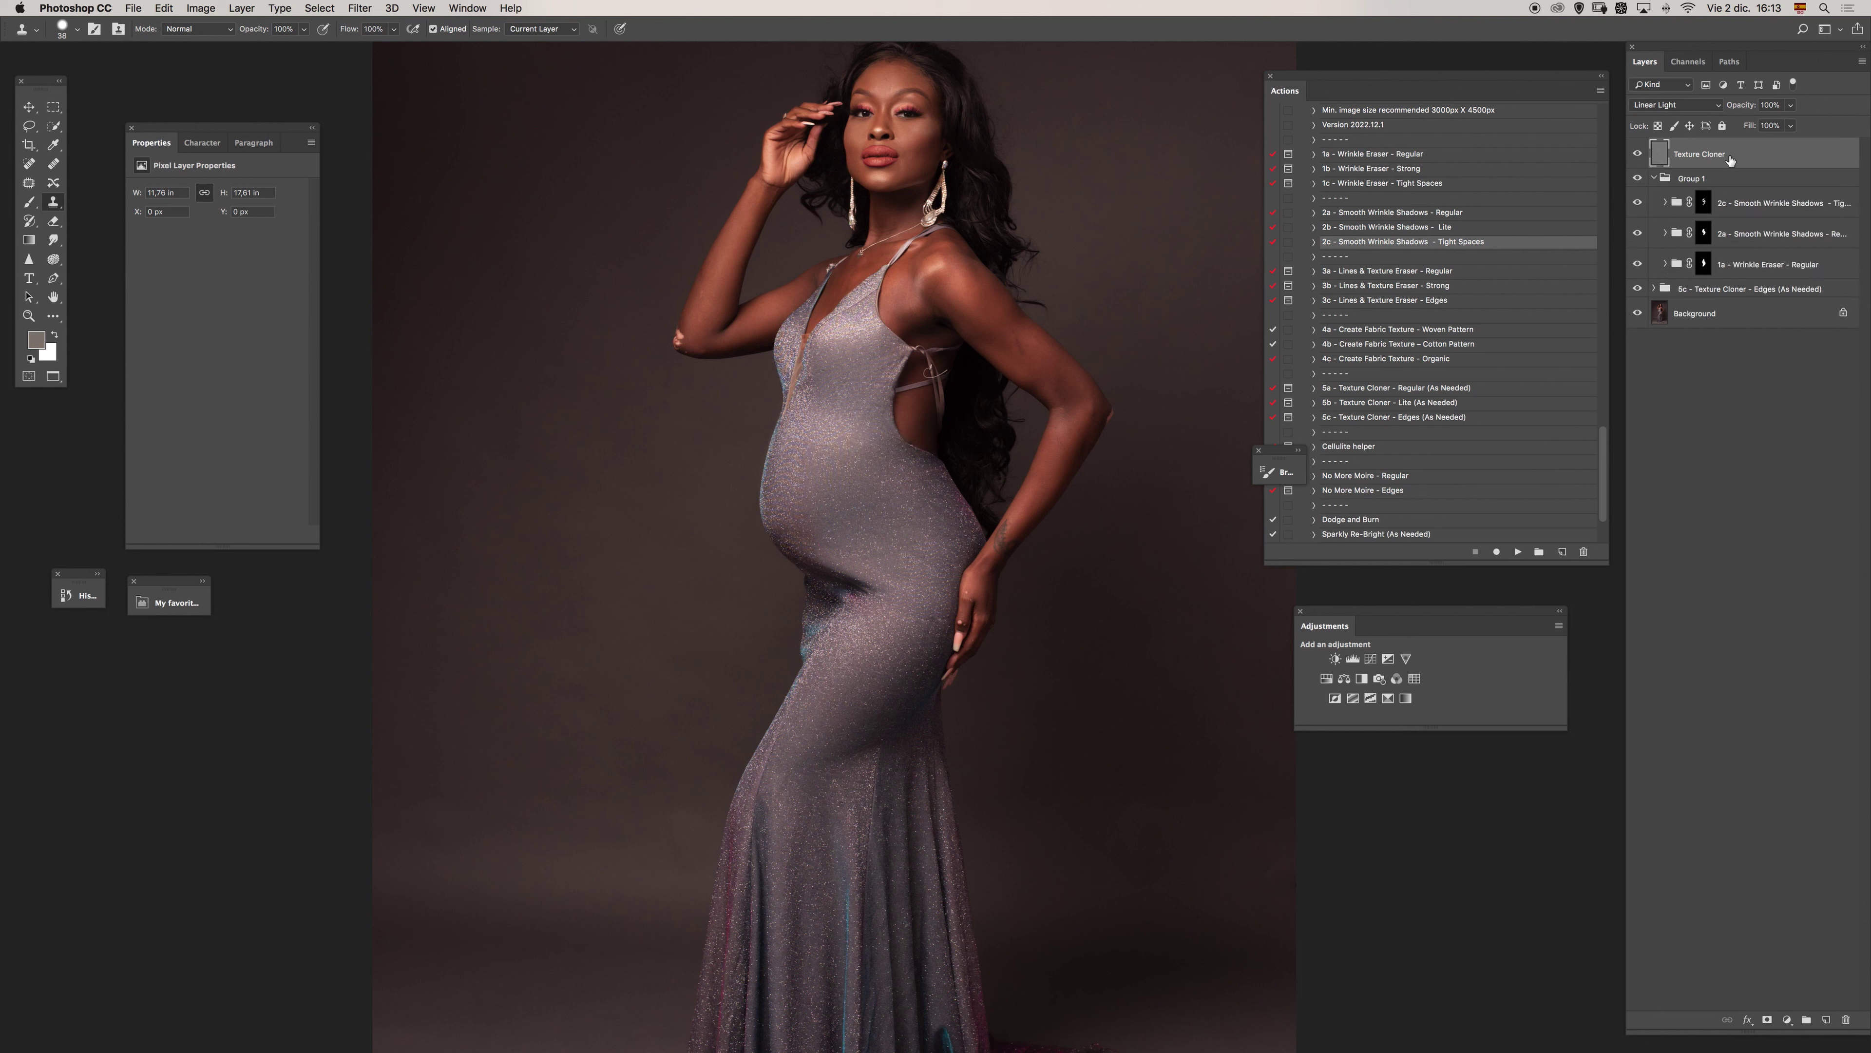
drag(1729, 160, 1697, 177)
click(1697, 148)
double_click(1692, 147)
text(all)
key(Return)
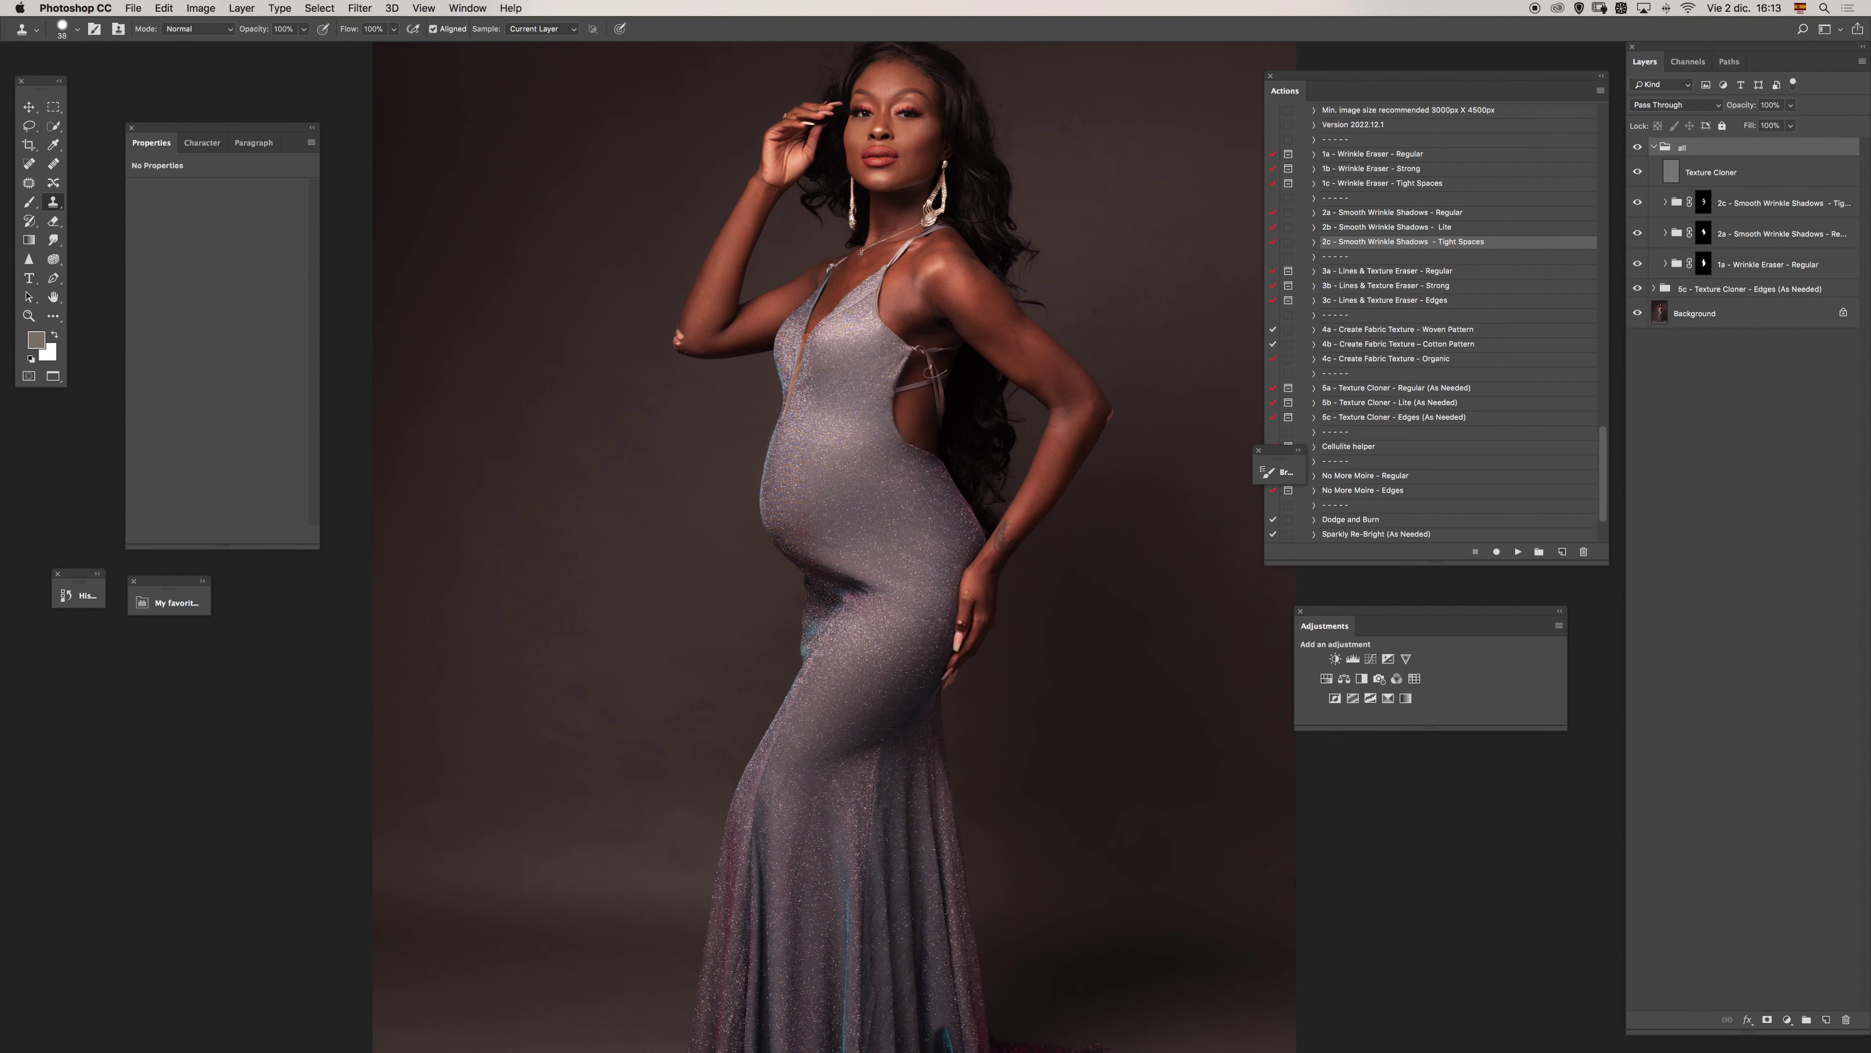
click(1654, 148)
Dismiss the Clone Stamp group warning and zoom out to the whole photo.
scroll(1037, 455, down, 1)
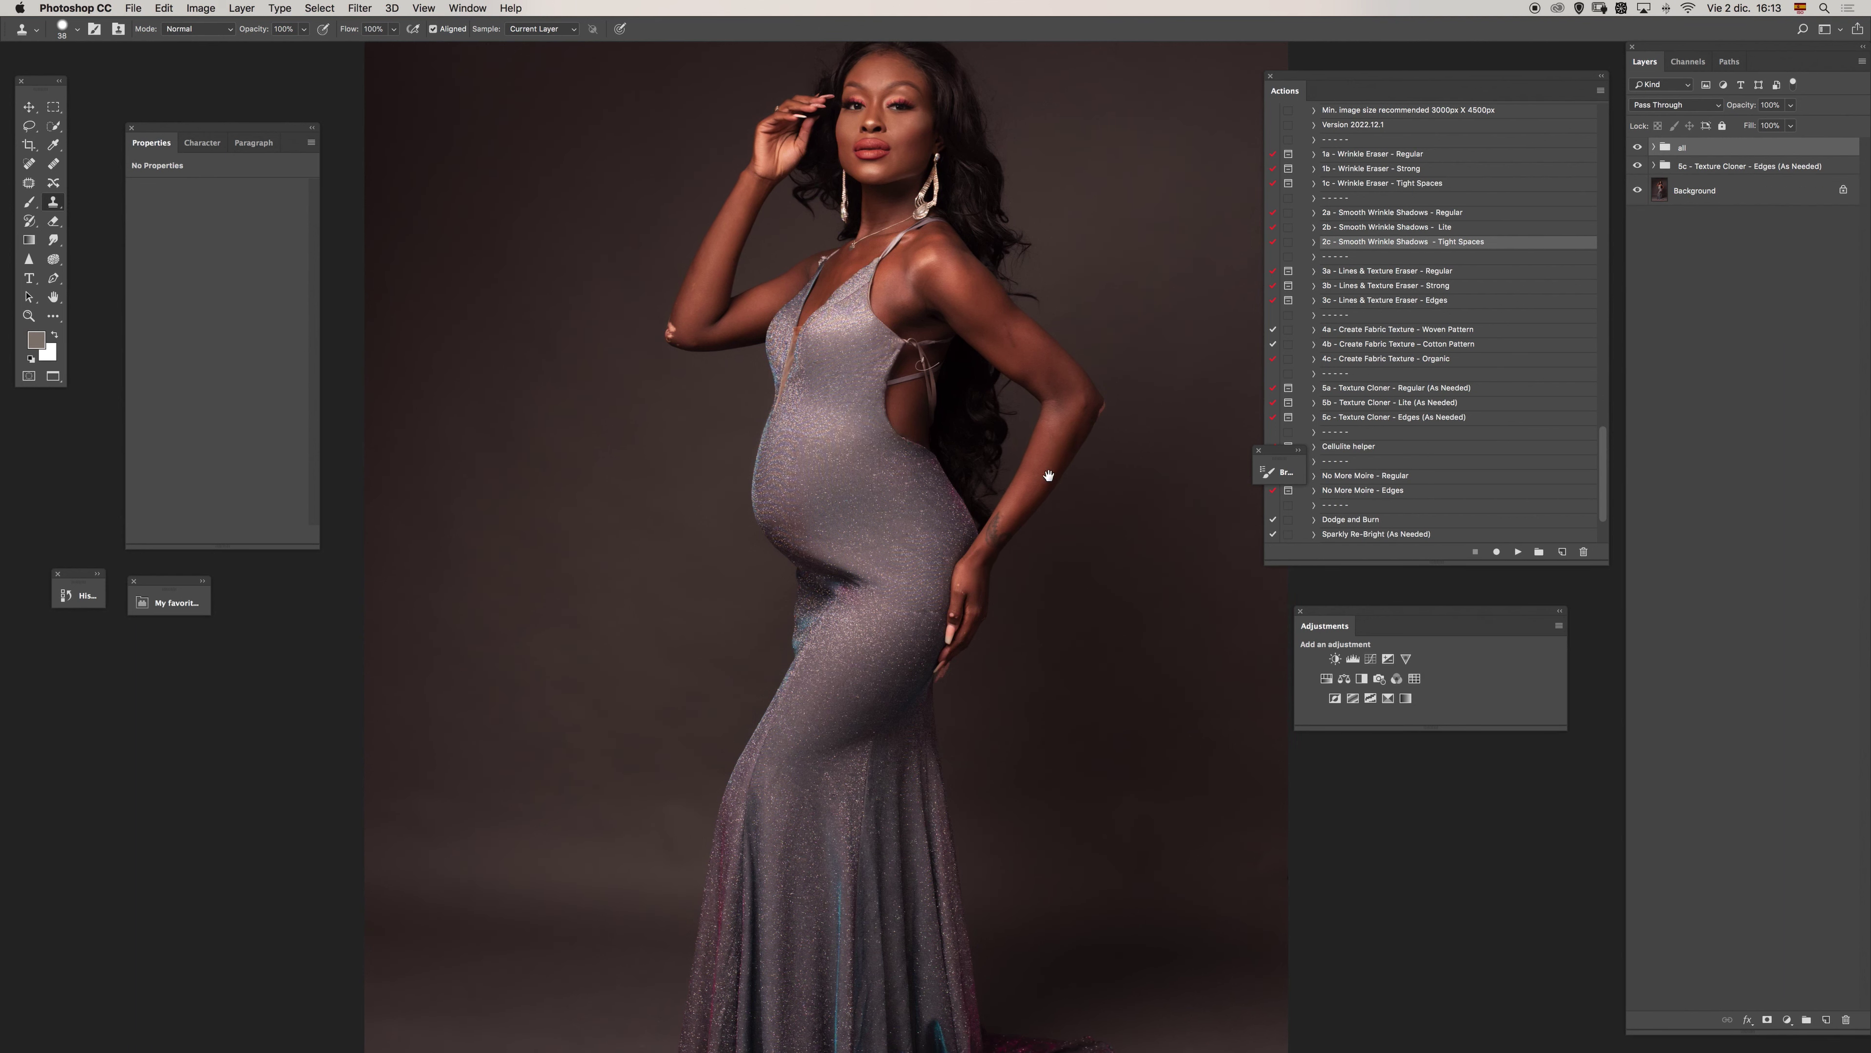
scroll(1019, 490, down, 3)
click(1008, 522)
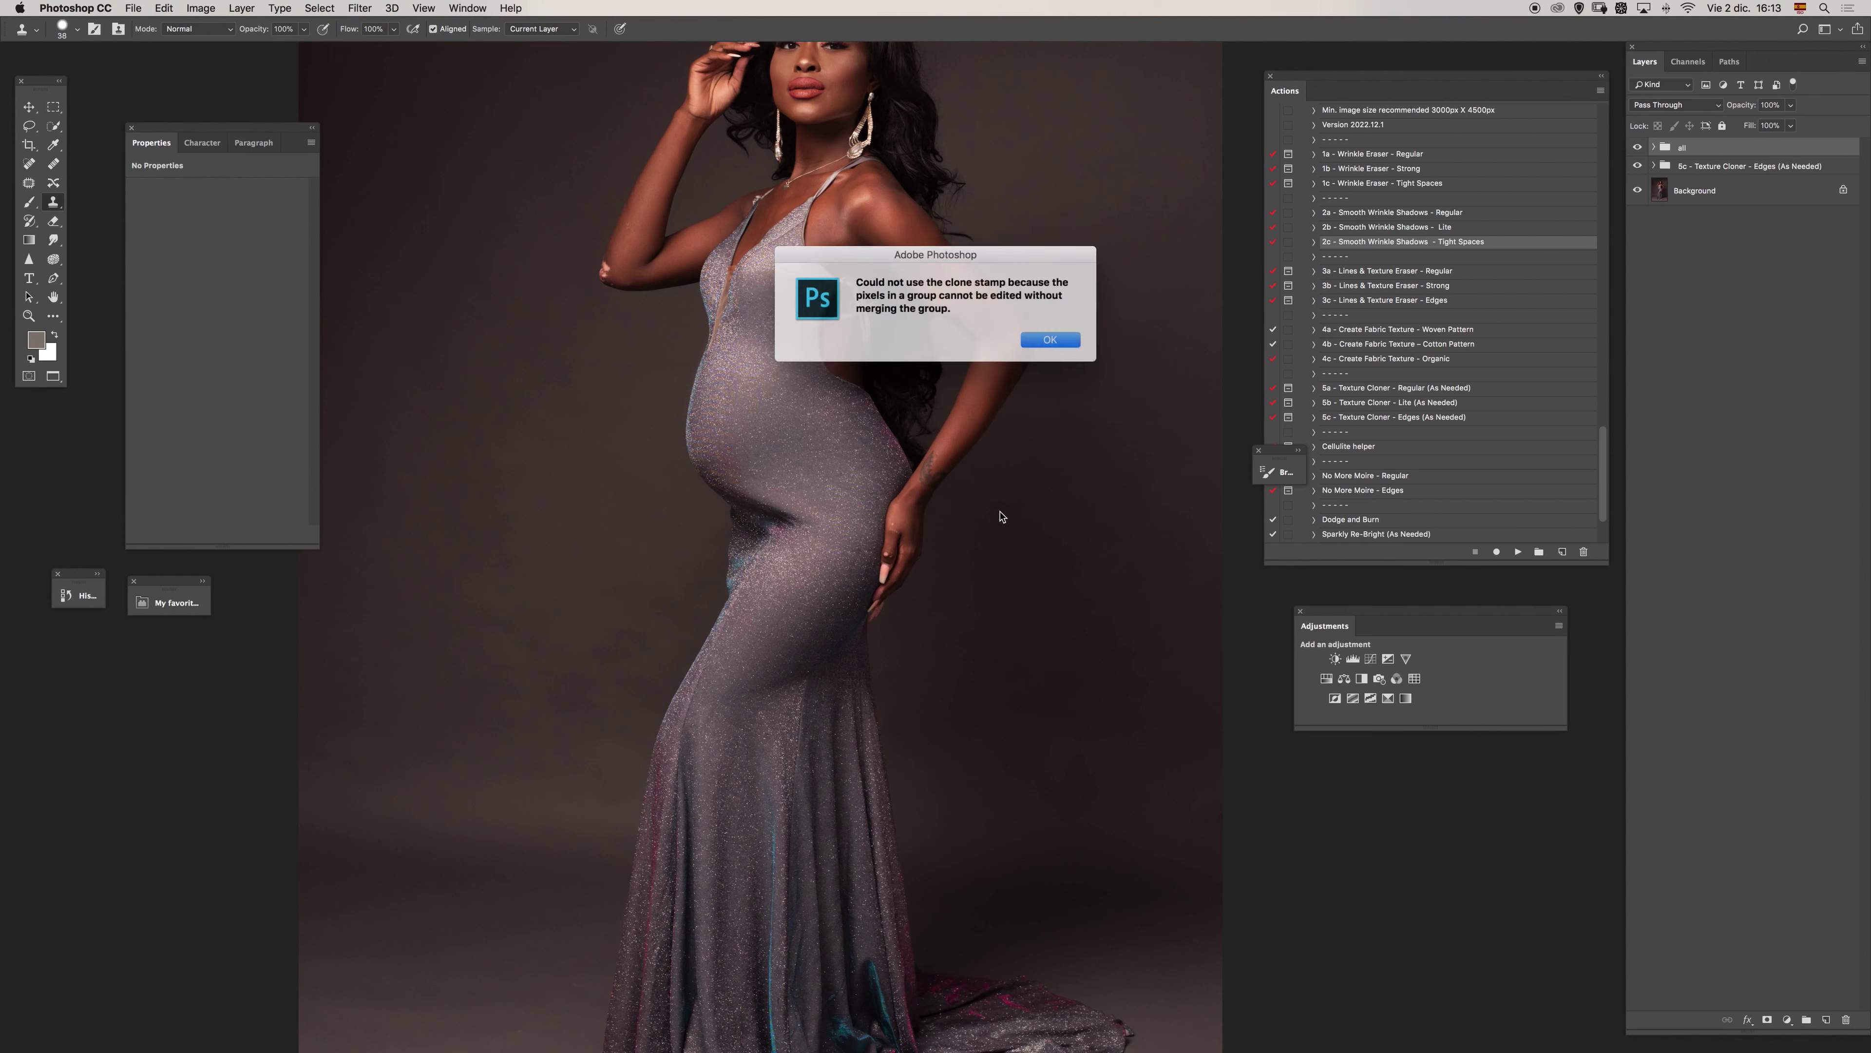
click(1065, 338)
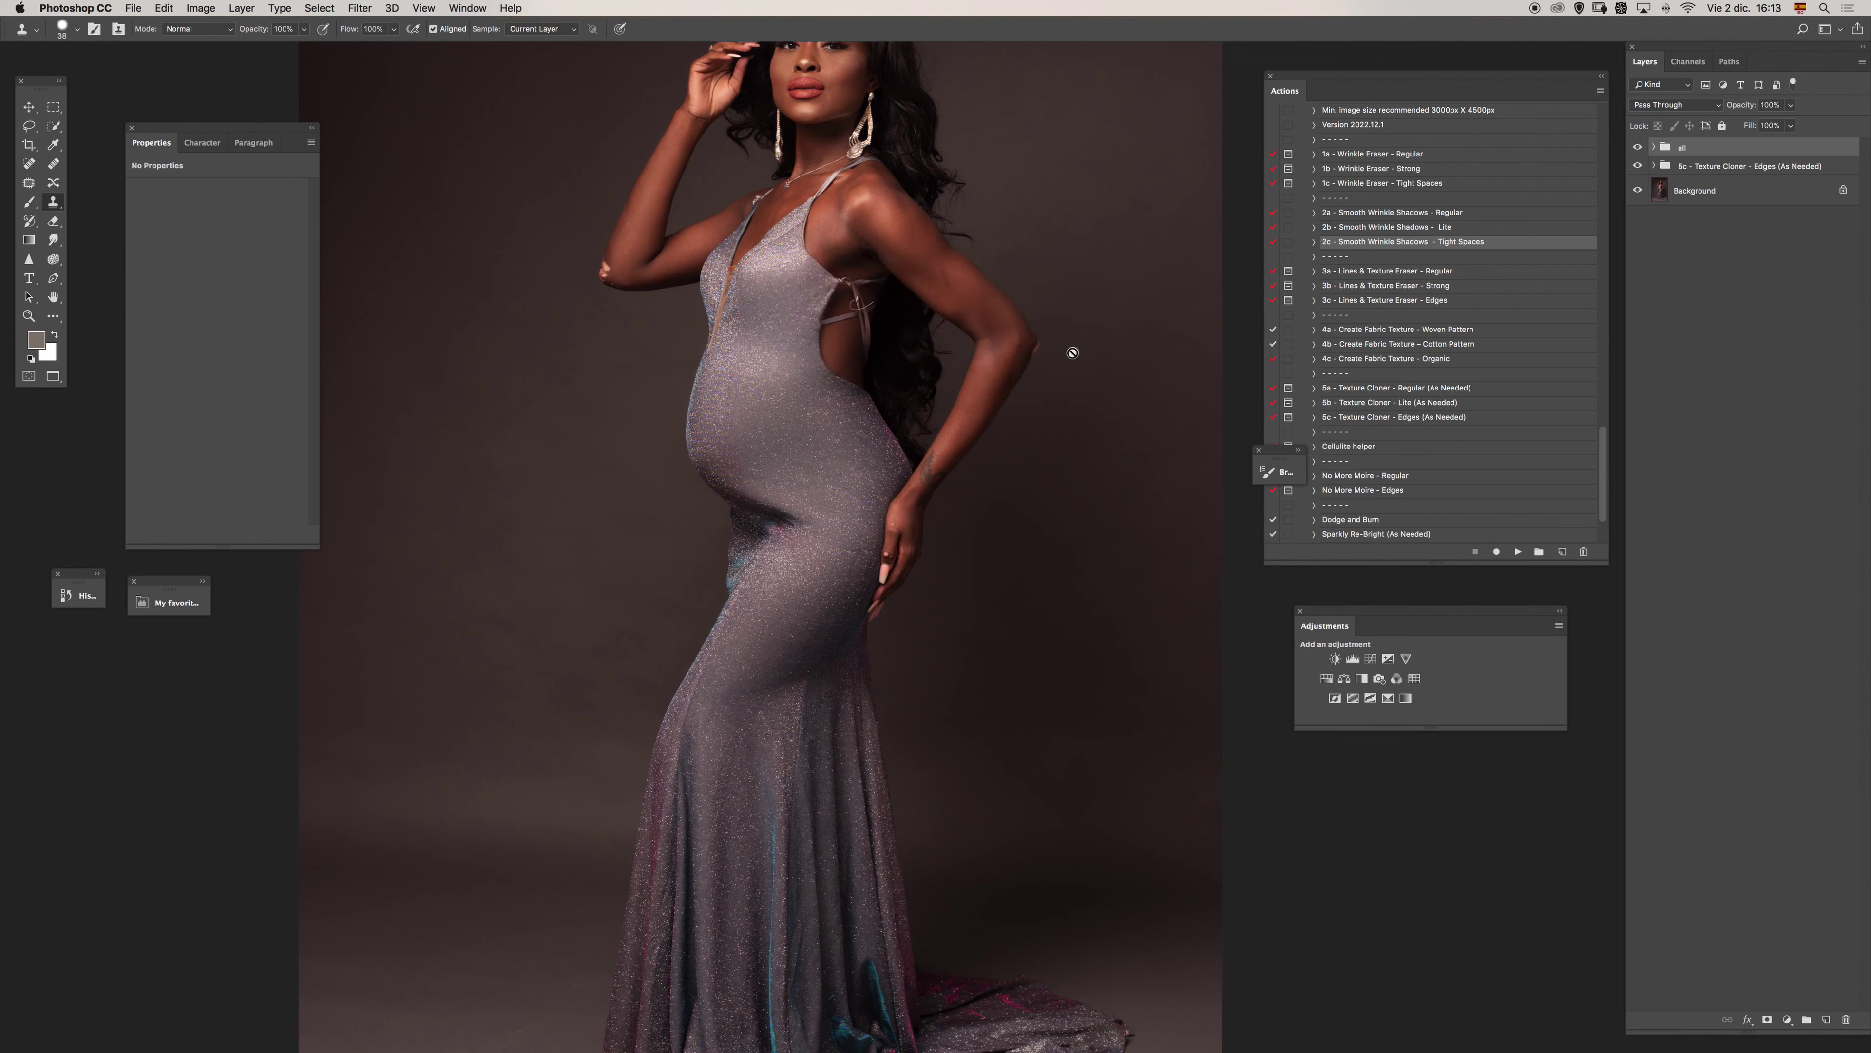
key(a)
key(z)
alt+click(969, 451)
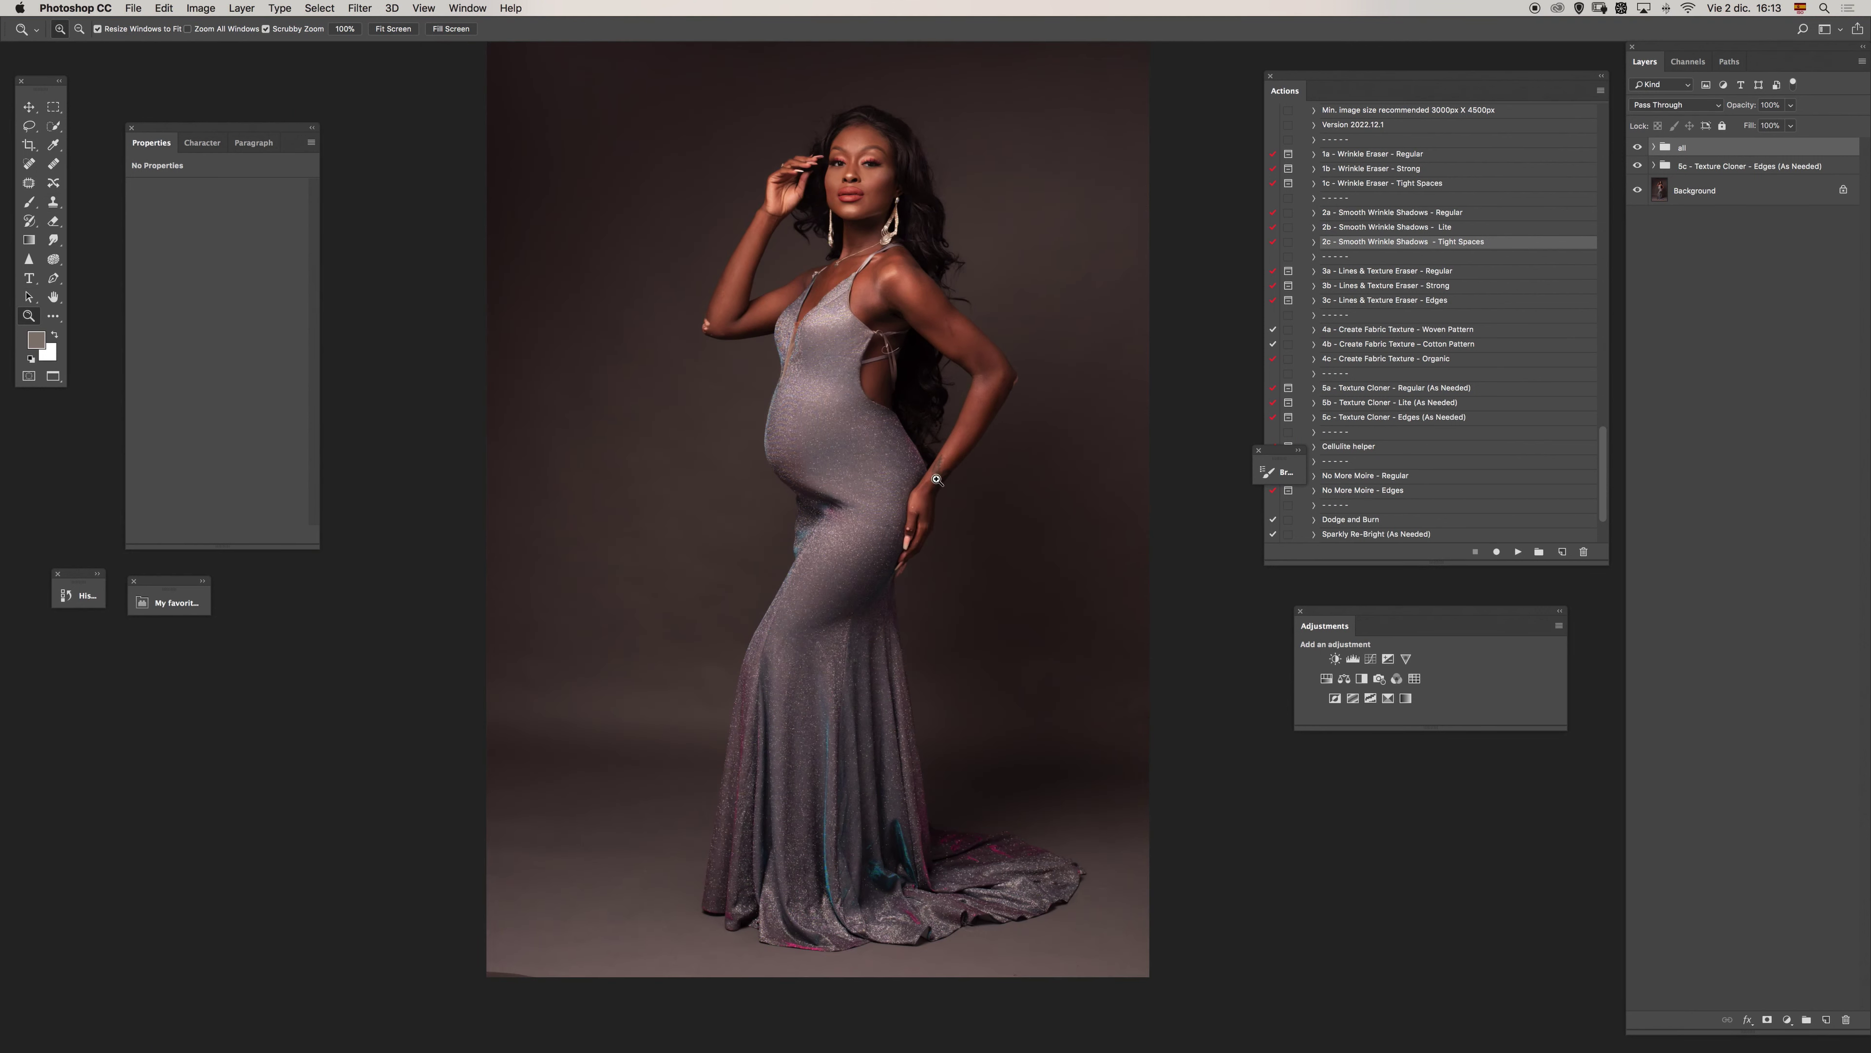
Compare with the all group hidden, then move 5c Texture Cloner into it below 1a.
click(1638, 148)
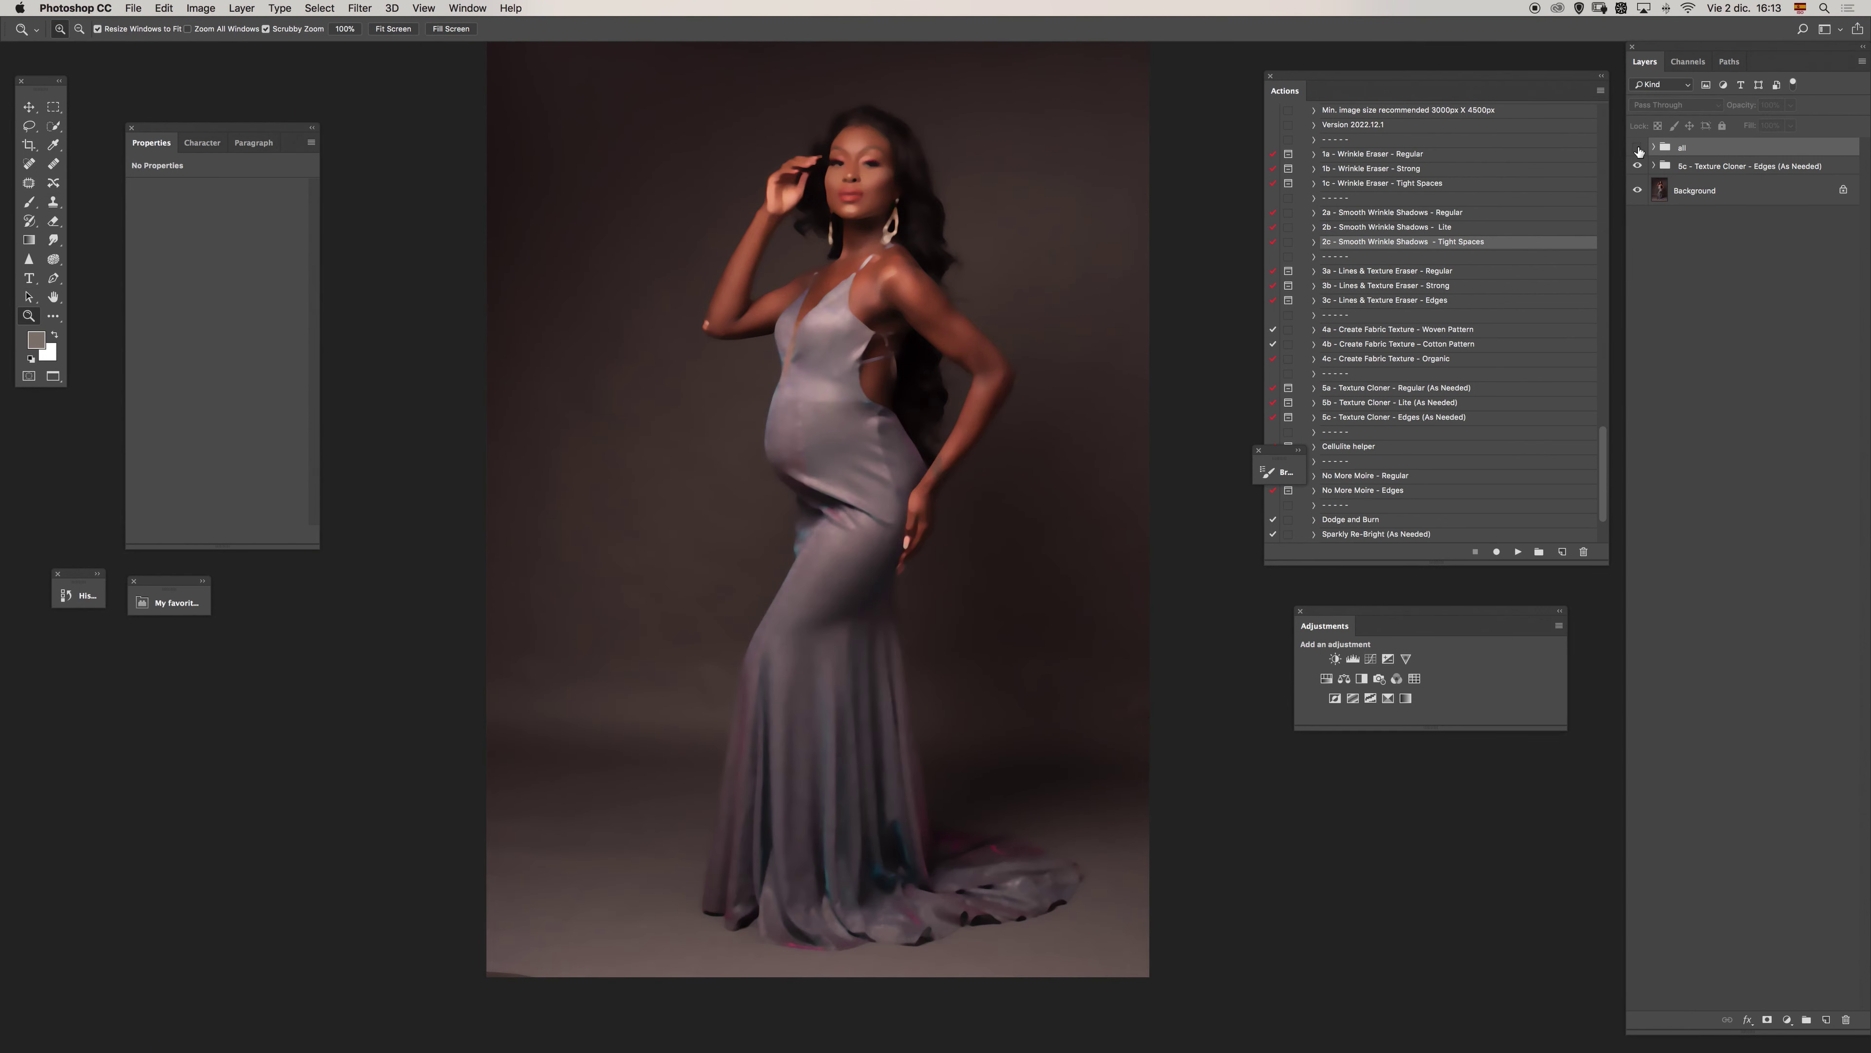
click(1639, 149)
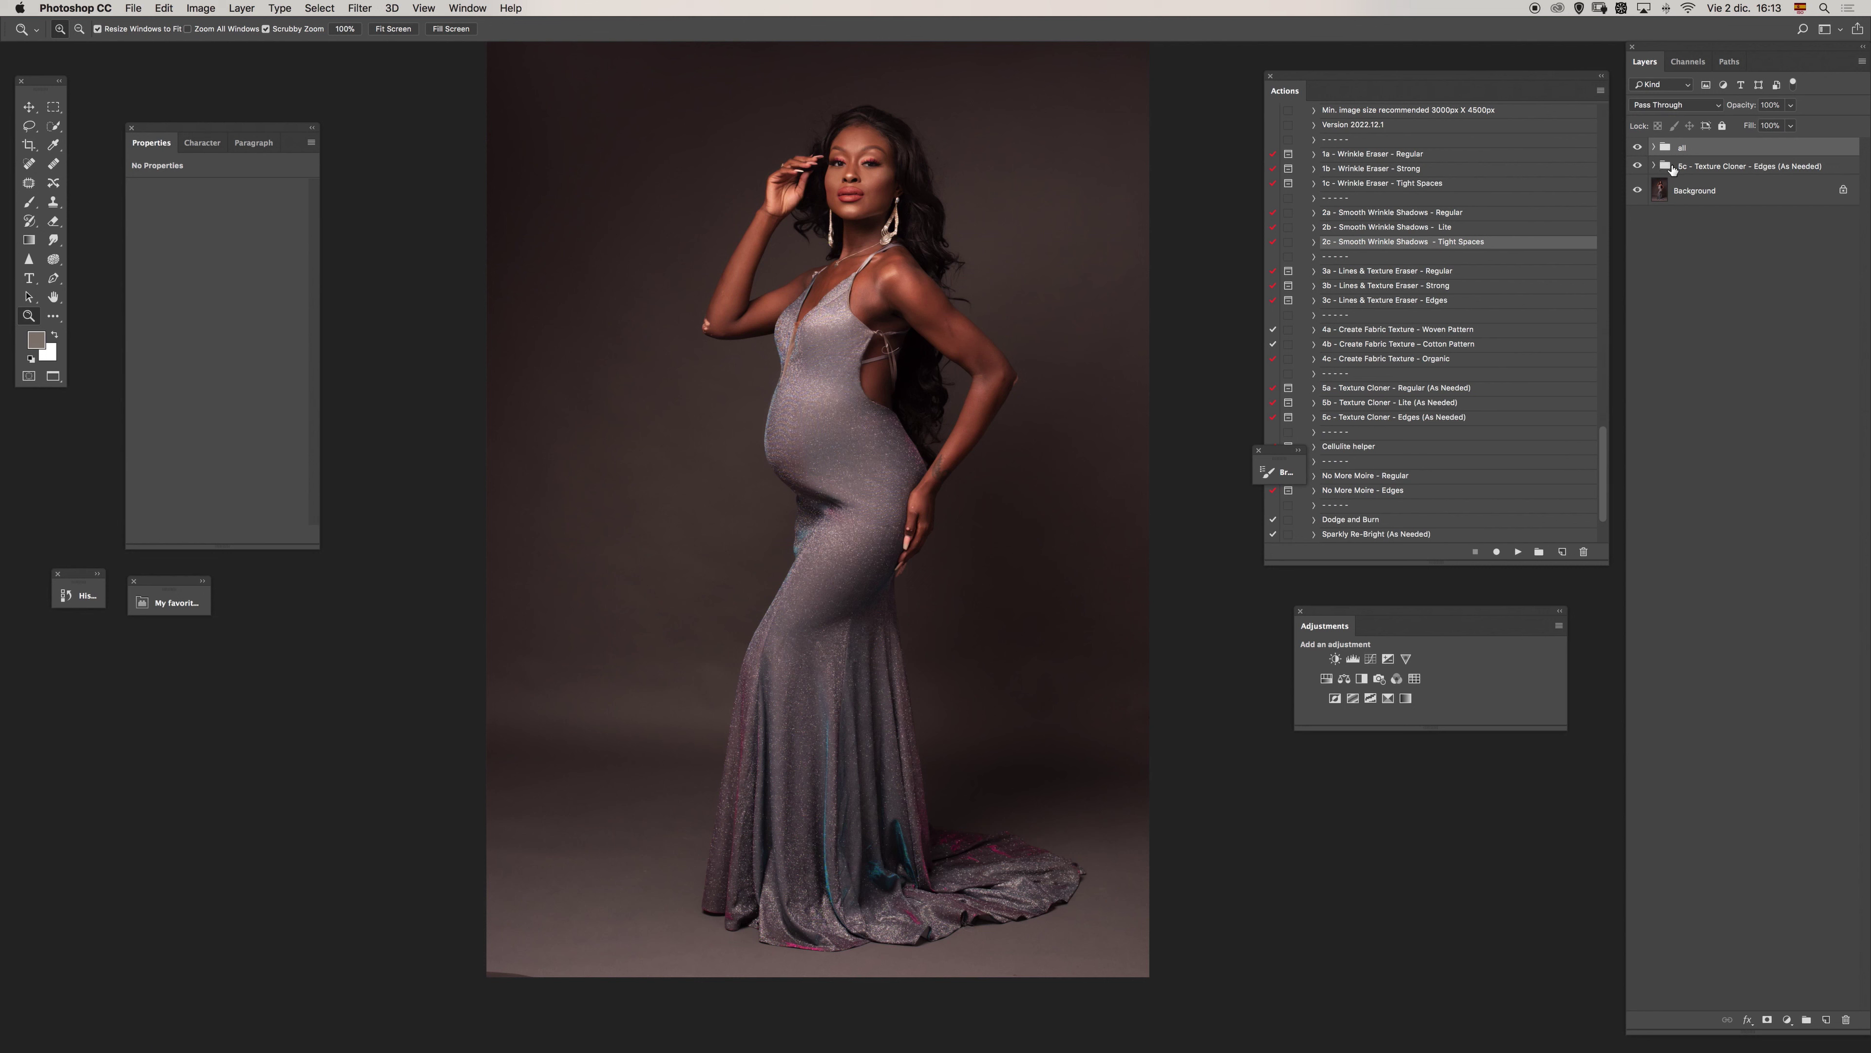
drag(1673, 170, 1661, 152)
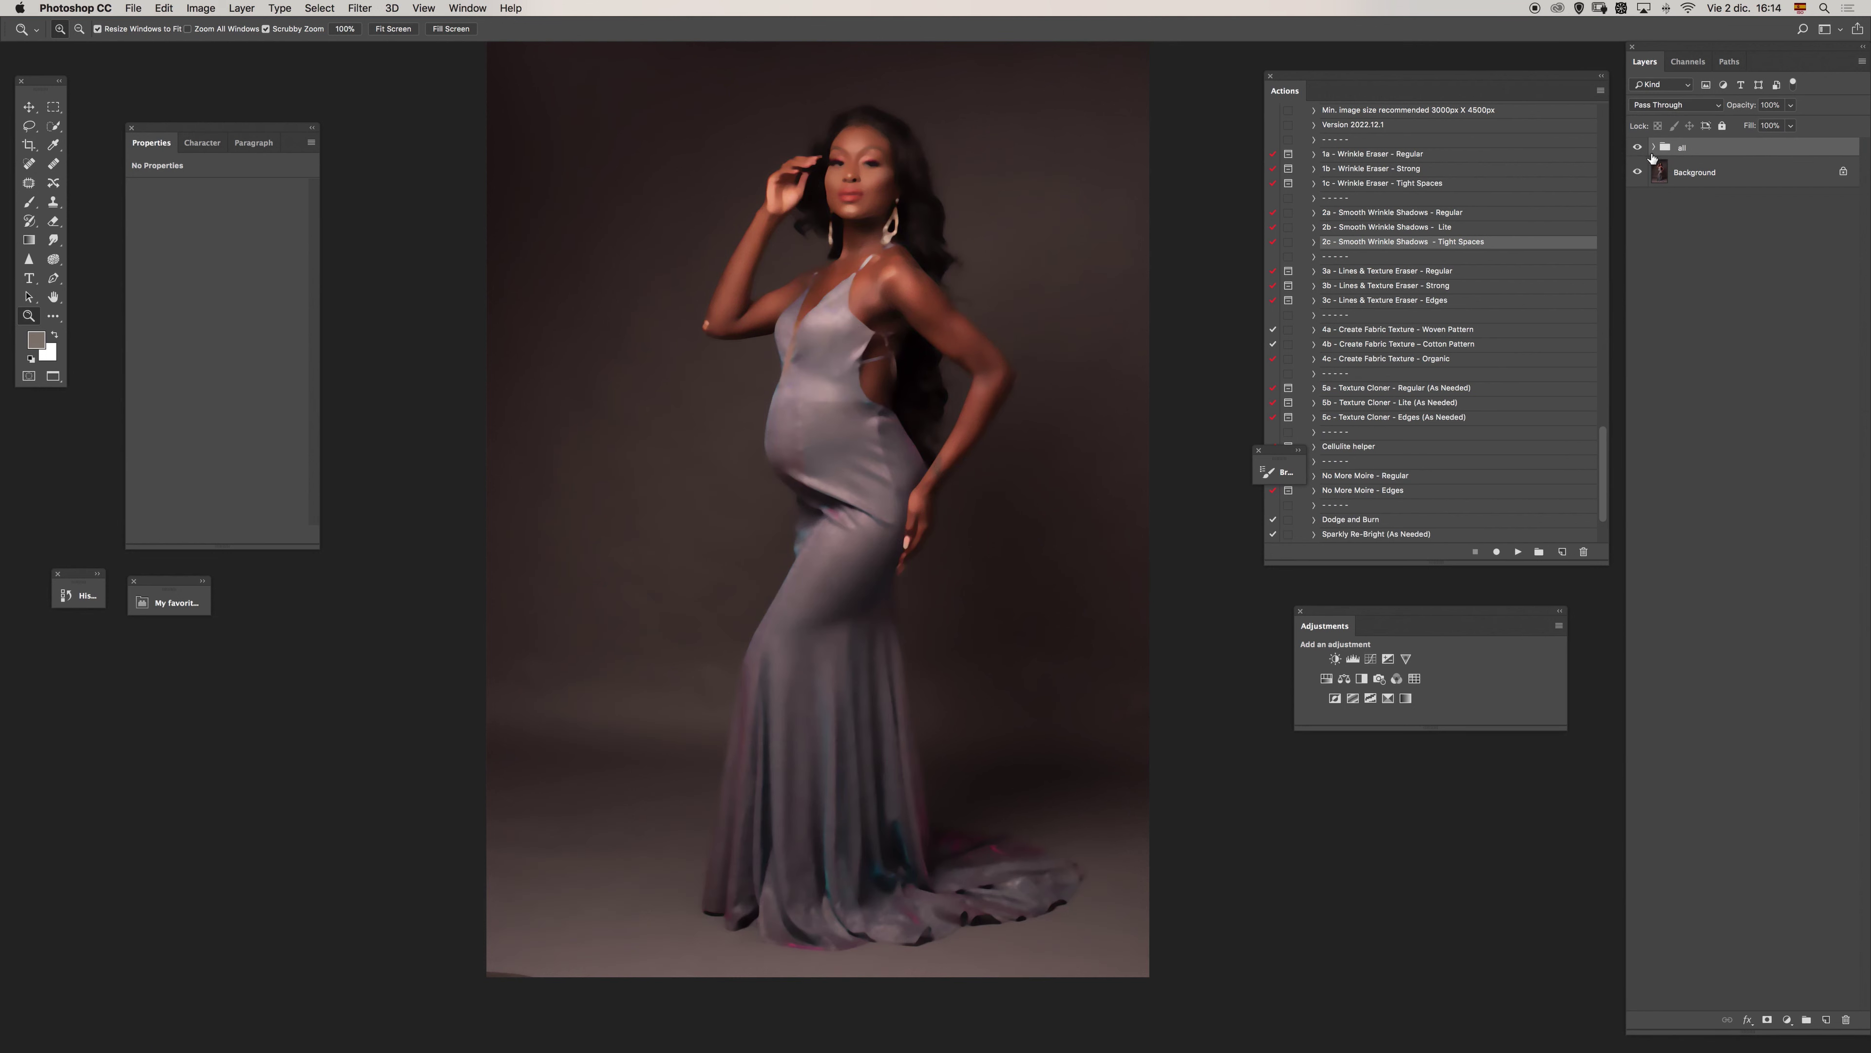
click(1654, 150)
drag(1656, 180, 1715, 291)
click(1654, 148)
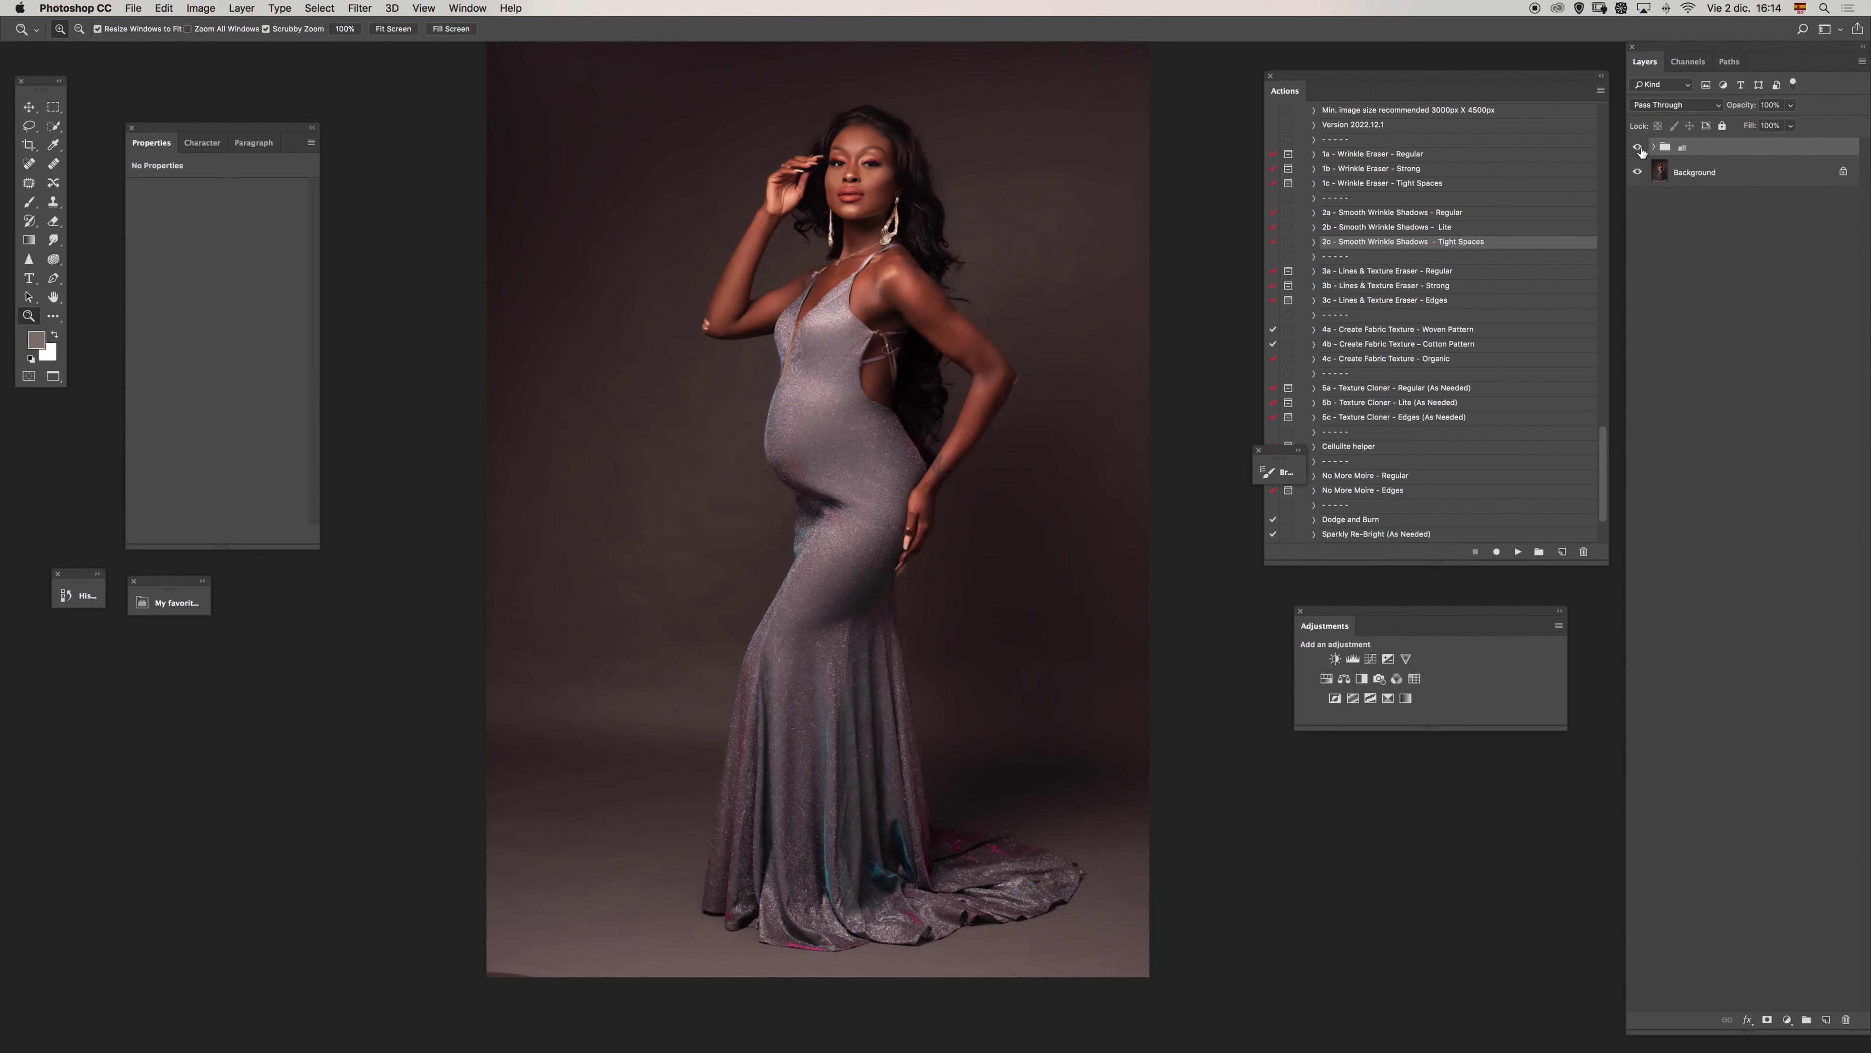
Zoom into the waist, compare before and after, and select the Sparkly Re-Bright action.
click(897, 461)
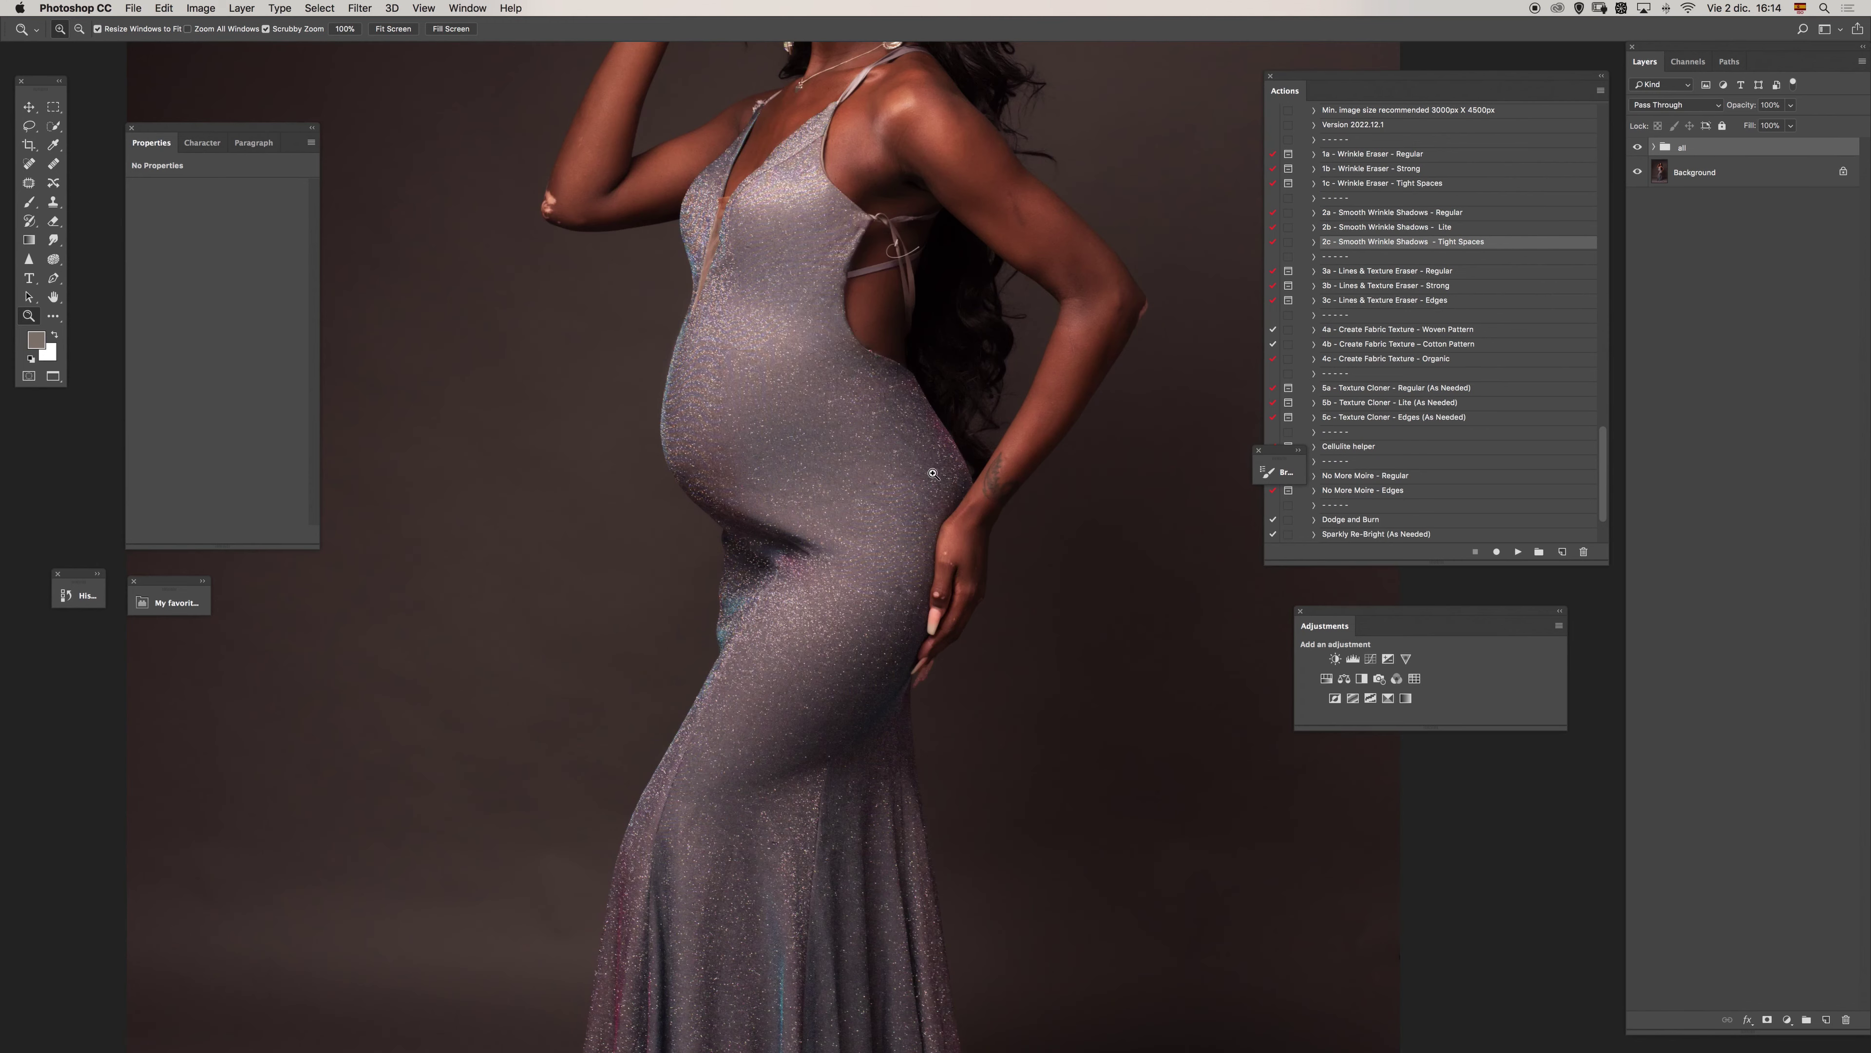
click(1638, 148)
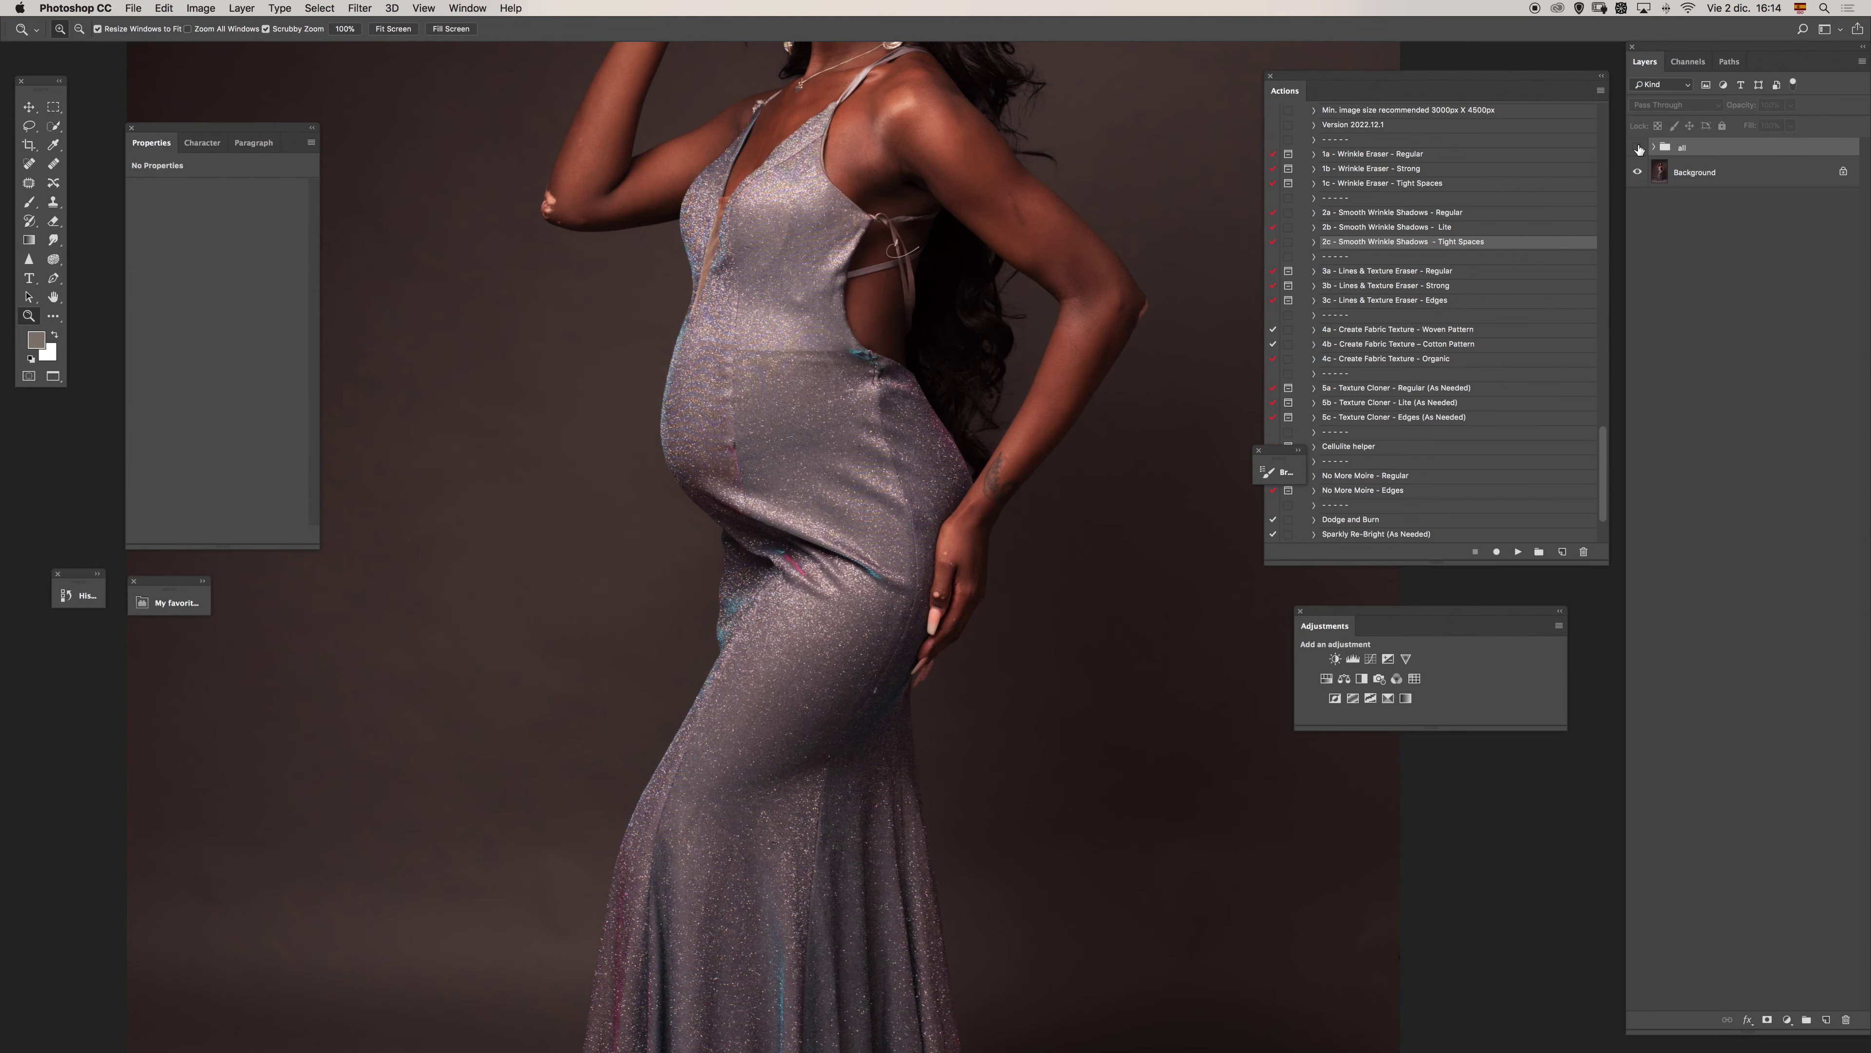
click(1638, 147)
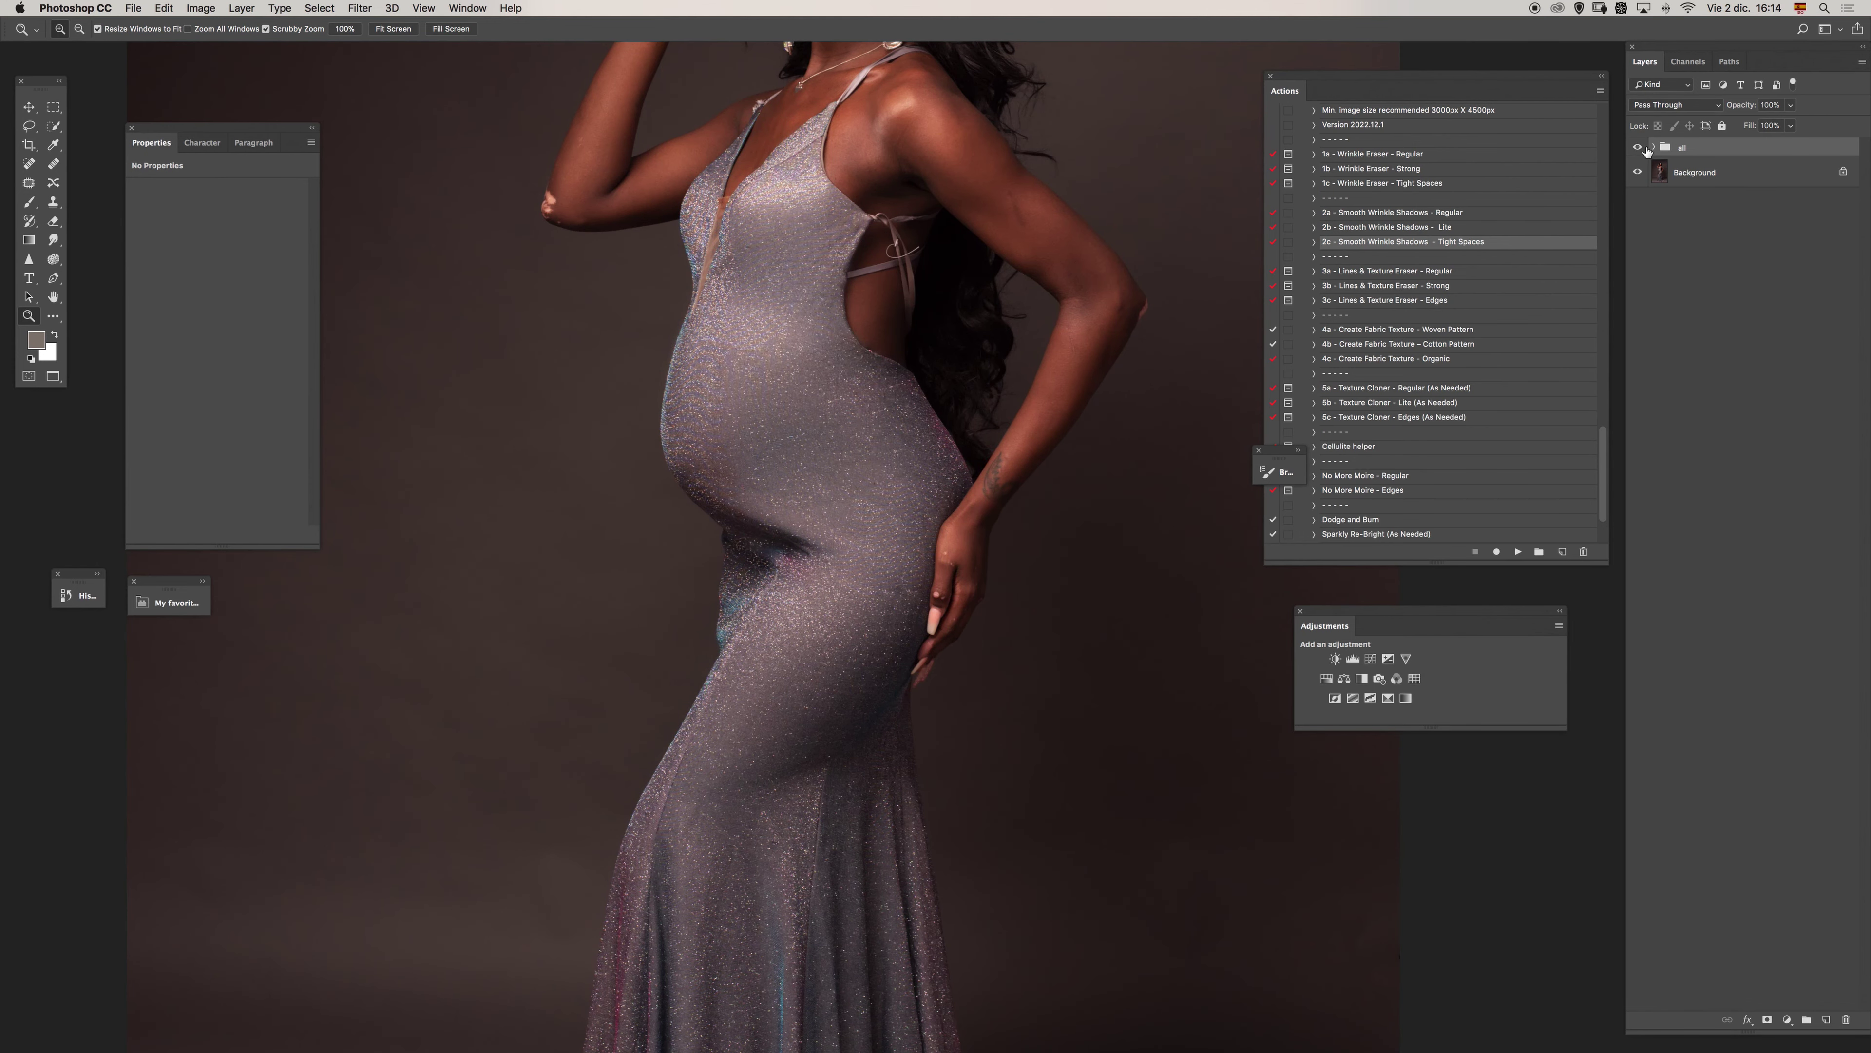
click(1405, 538)
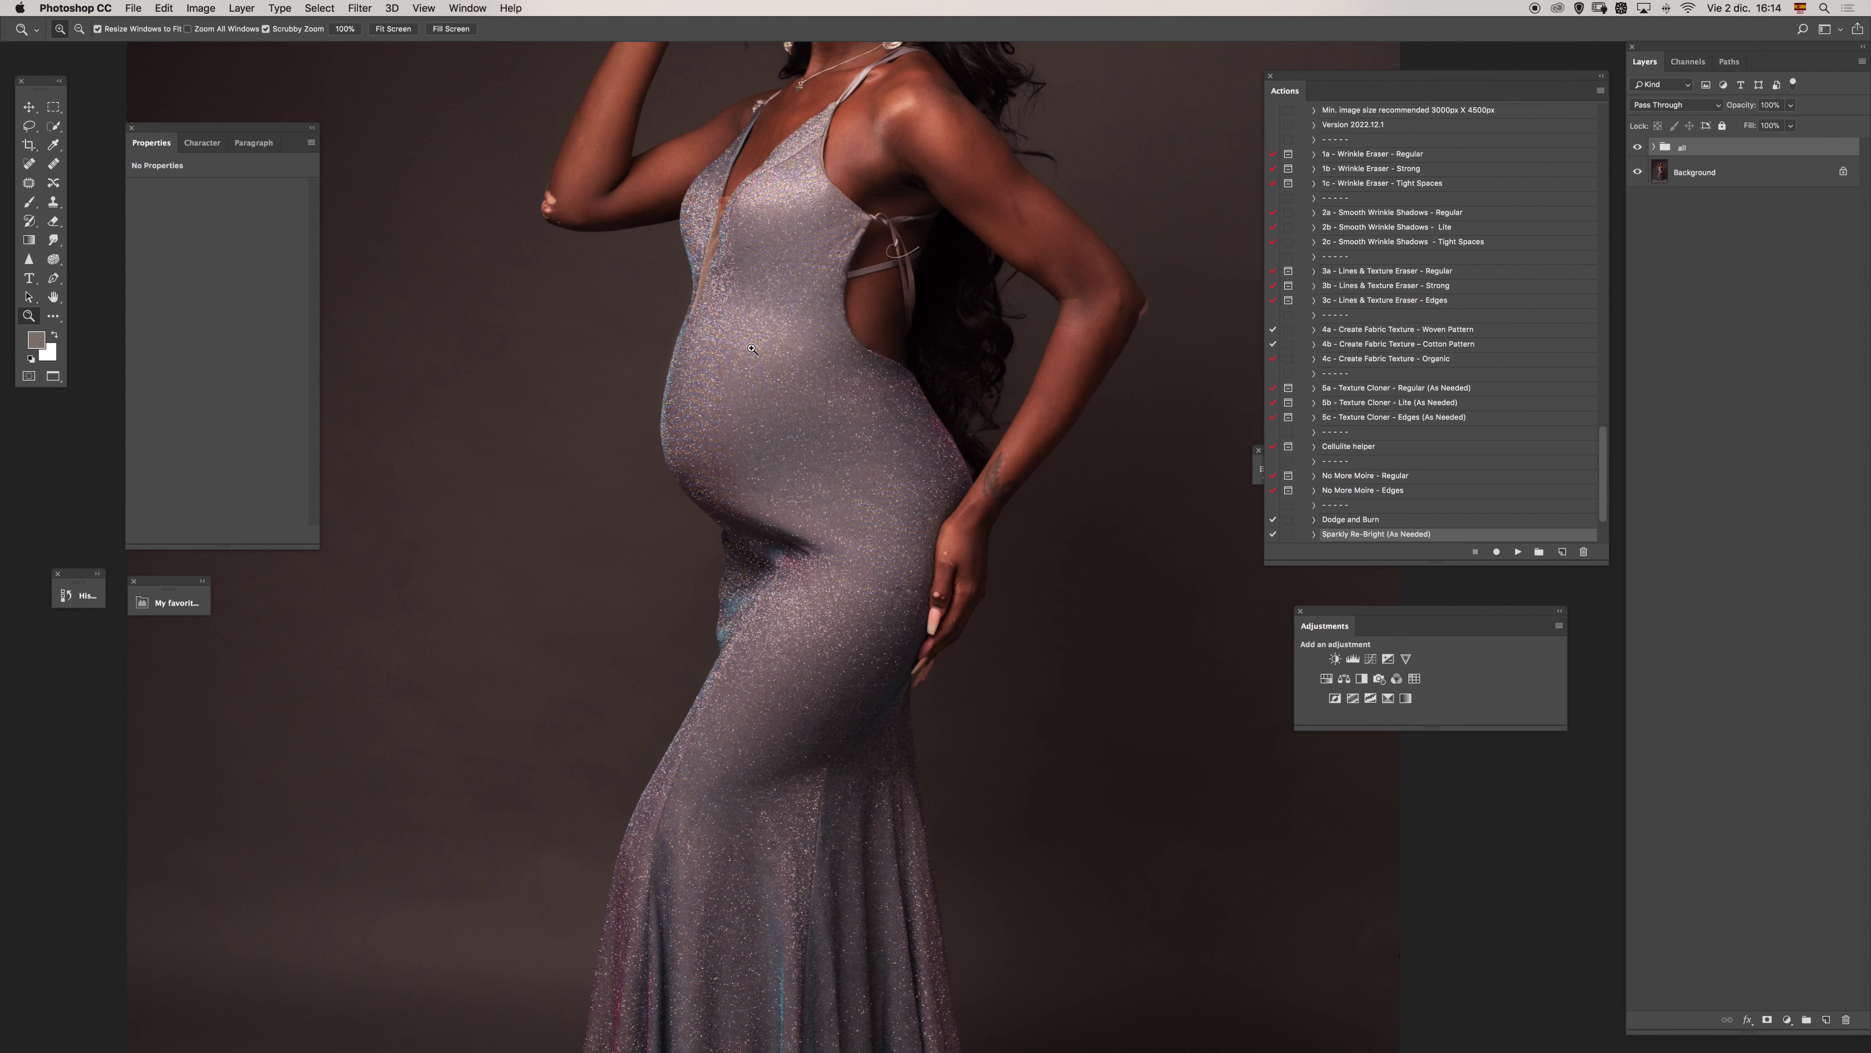
Compare before and after by toggling the all group, then run Sparkly Re-Bright.
click(1637, 148)
click(1637, 148)
click(1637, 147)
click(1637, 148)
click(1639, 149)
click(1638, 149)
click(1517, 551)
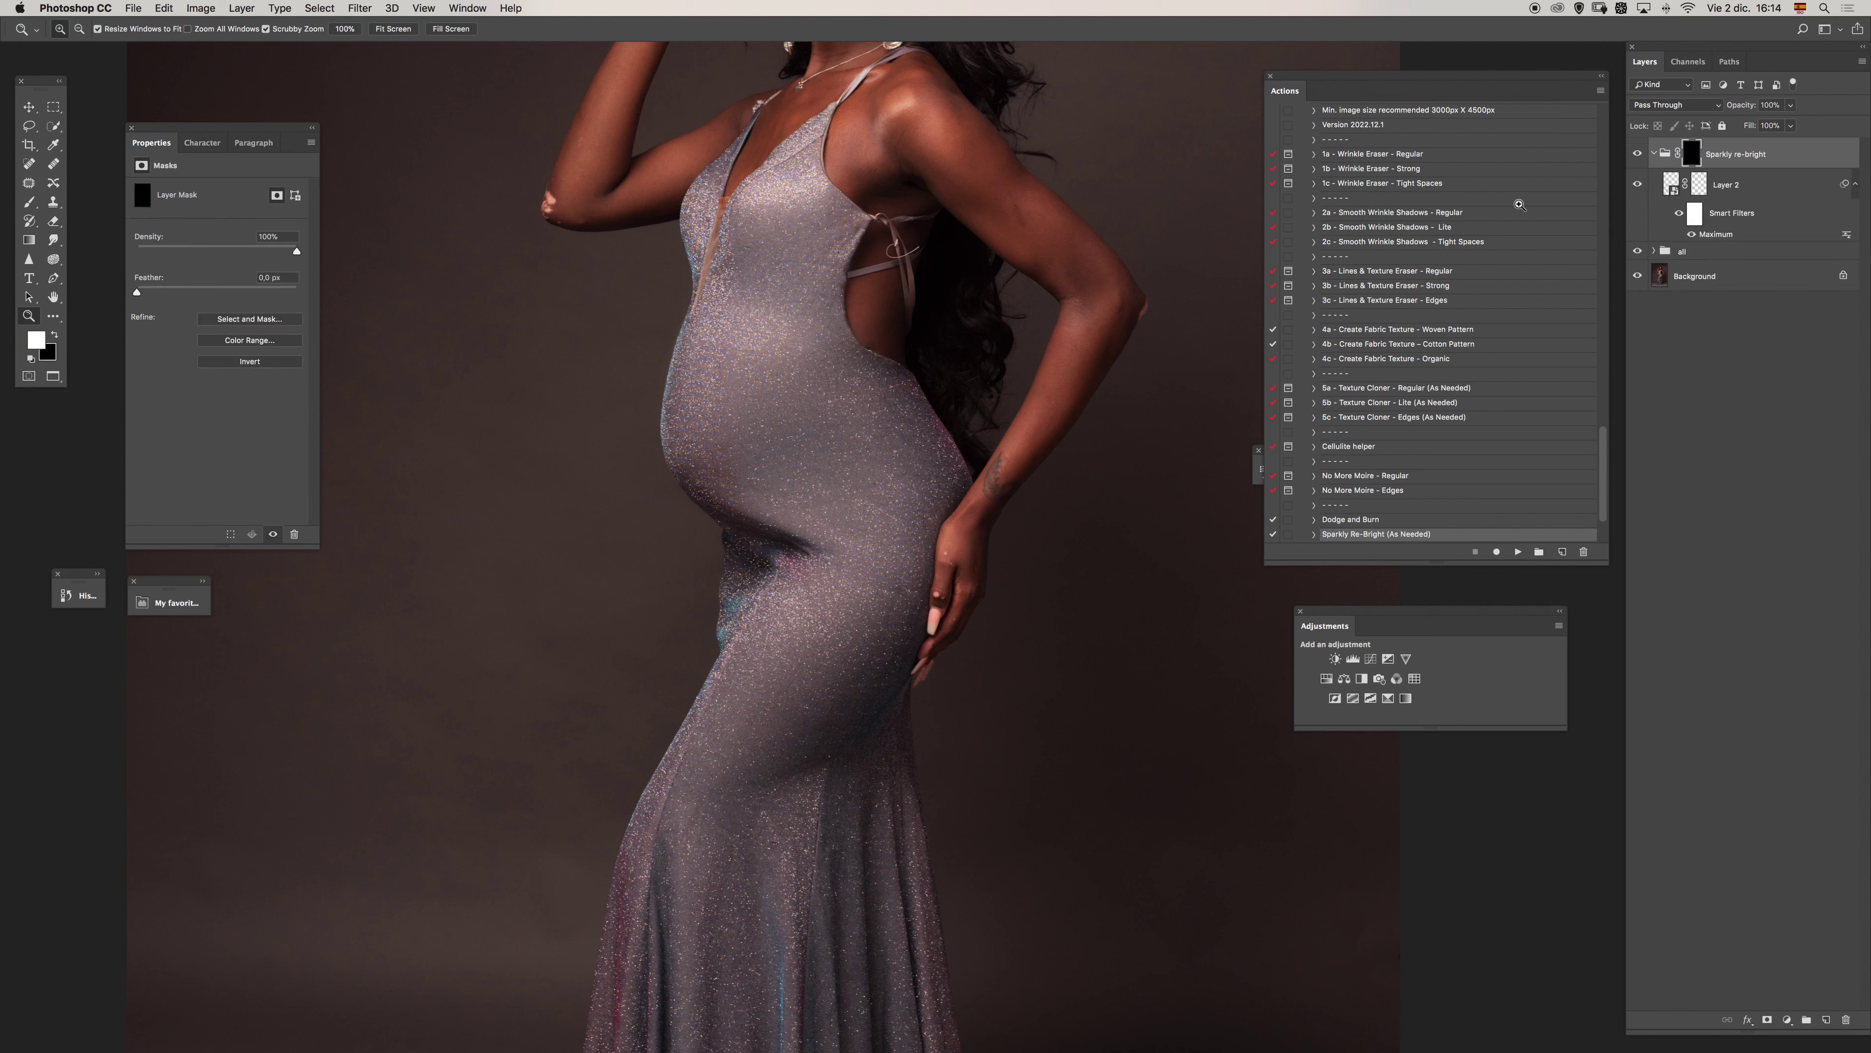
Paint white on the re-bright mask over the dress at about 260 px, then collapse and hide the group.
key(b)
mouse_move(779, 422)
mouse_down()
mouse_move(851, 430)
mouse_move(842, 444)
mouse_up()
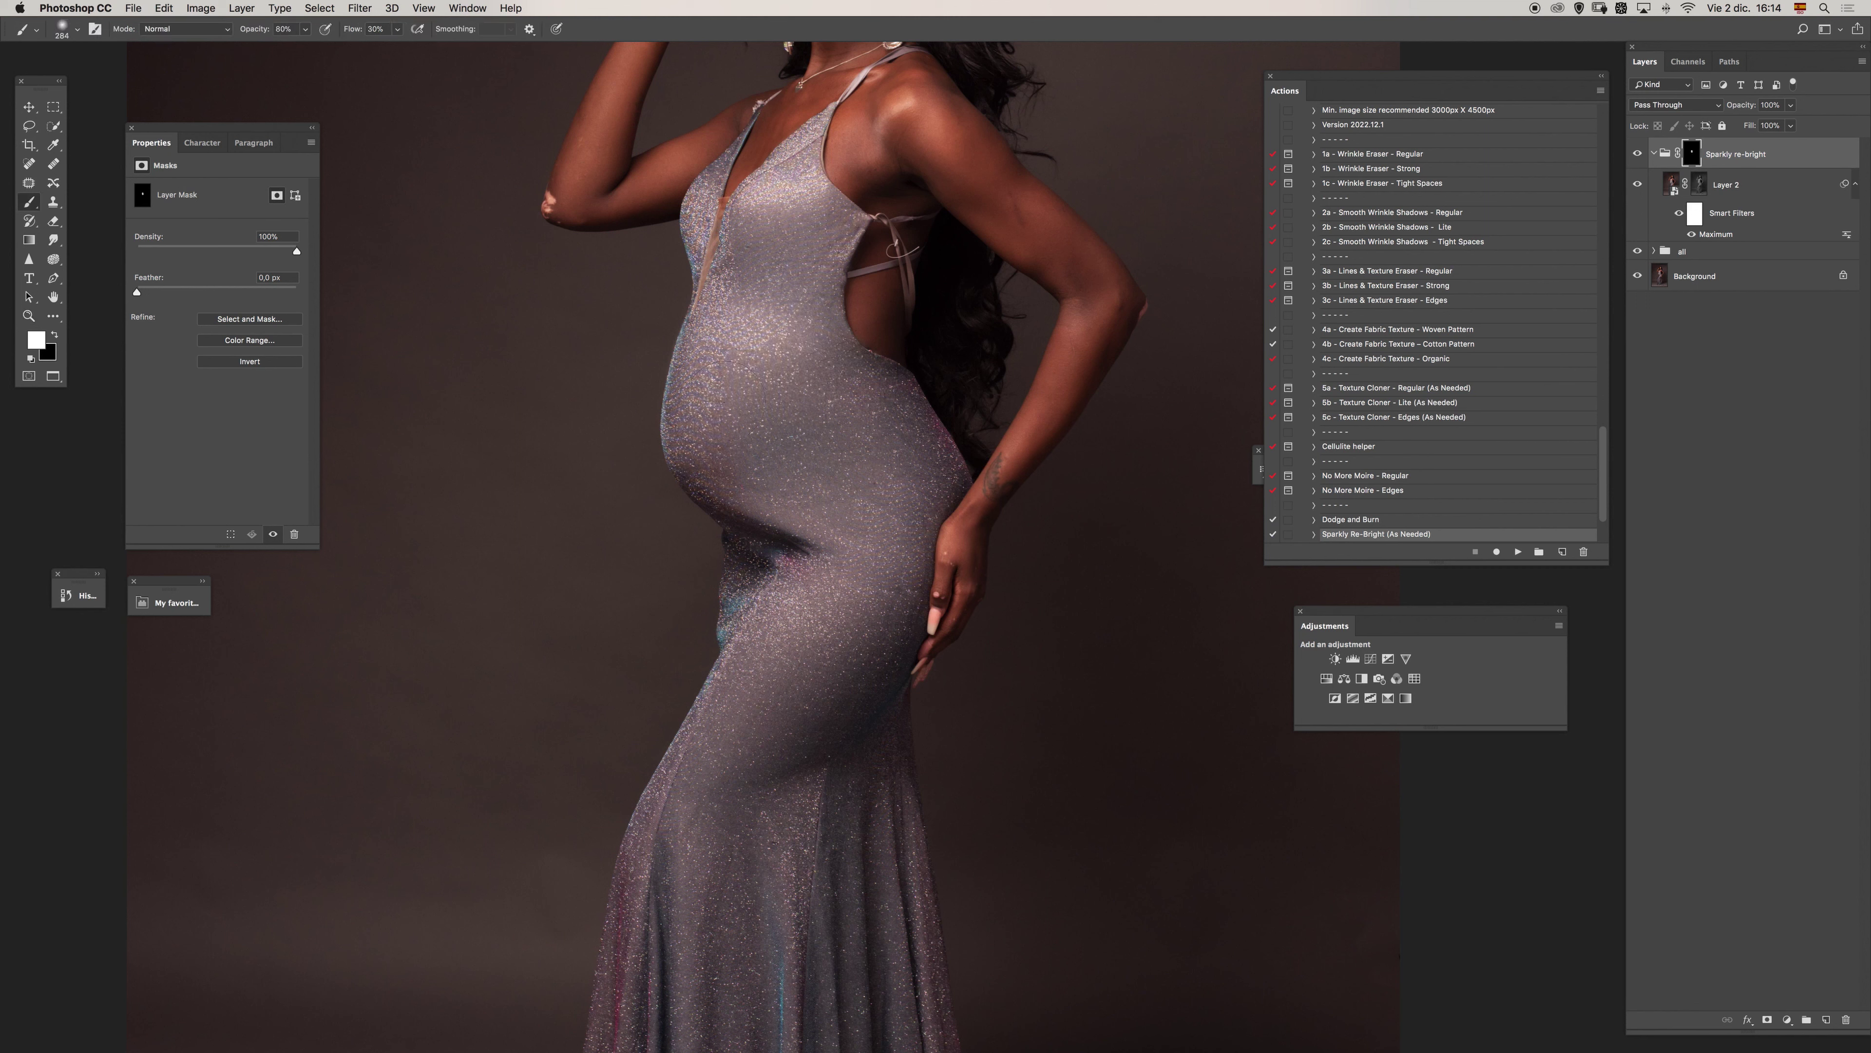
mouse_move(770, 767)
mouse_down()
mouse_move(790, 701)
mouse_move(777, 744)
mouse_up()
drag(793, 298, 784, 298)
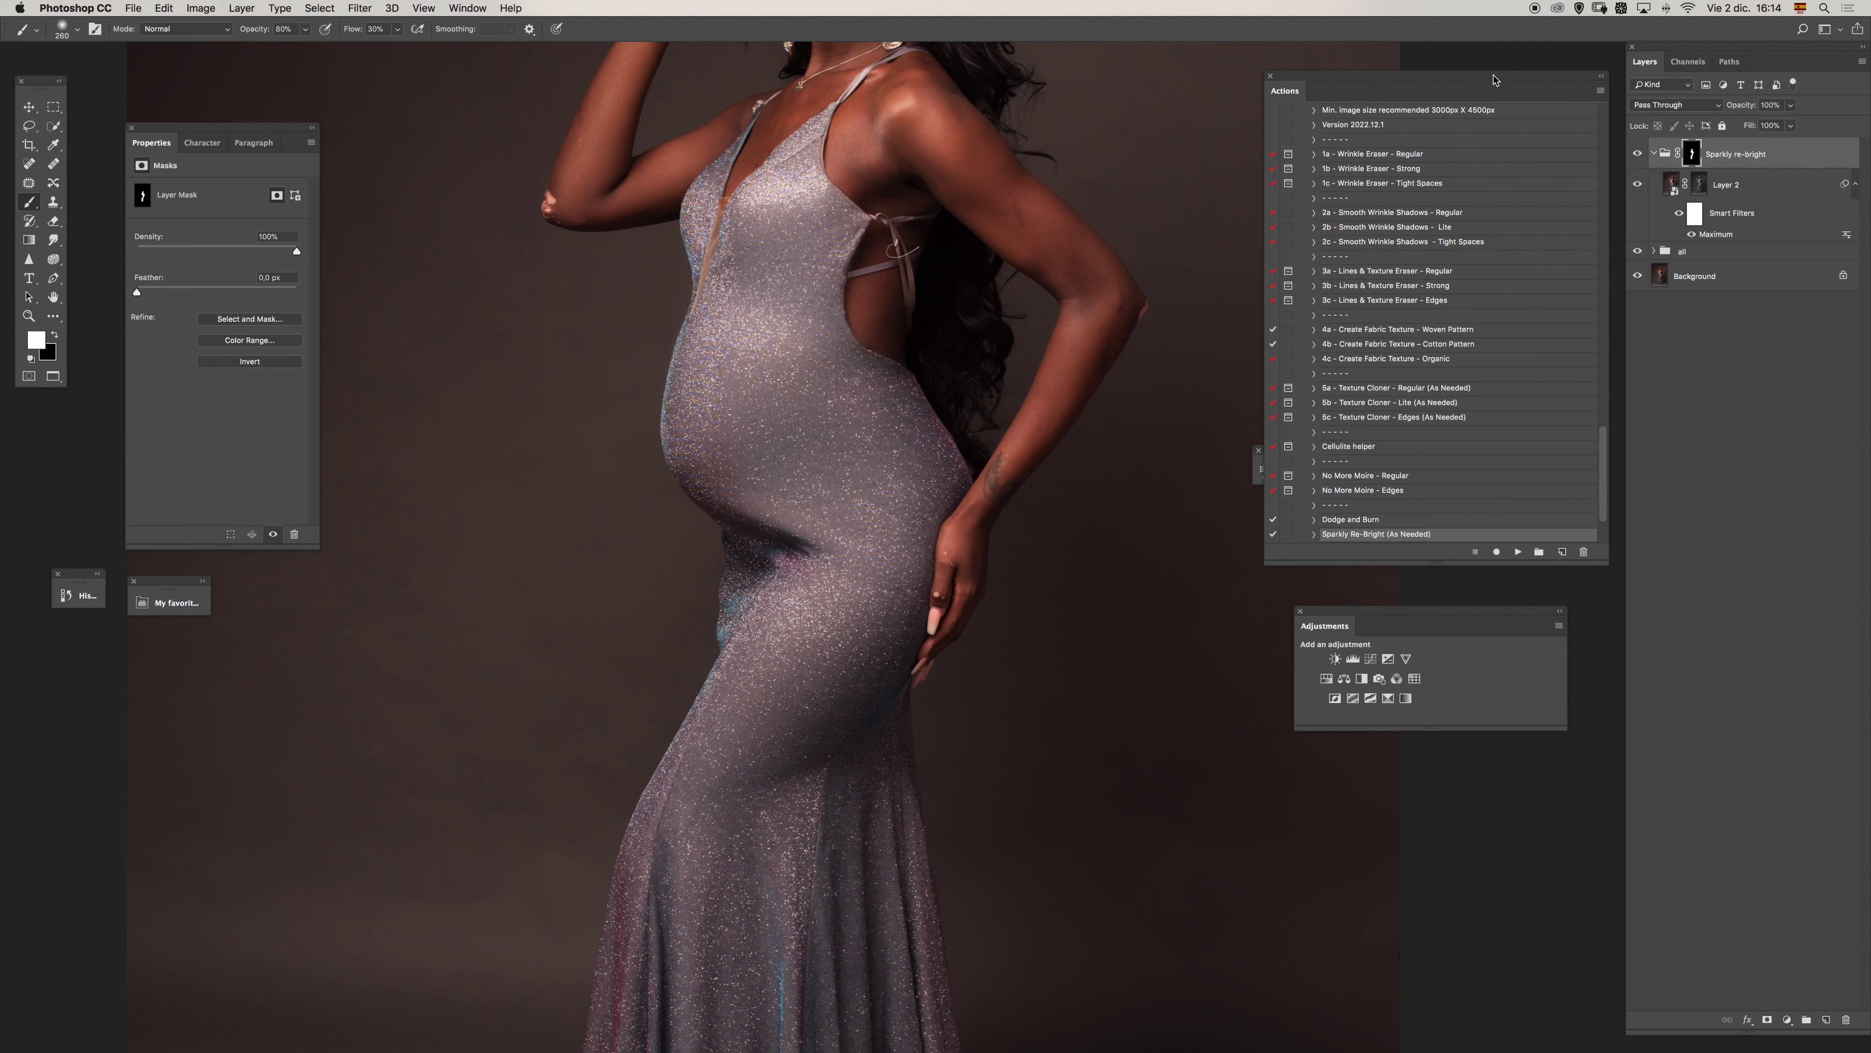
click(1654, 153)
click(1638, 154)
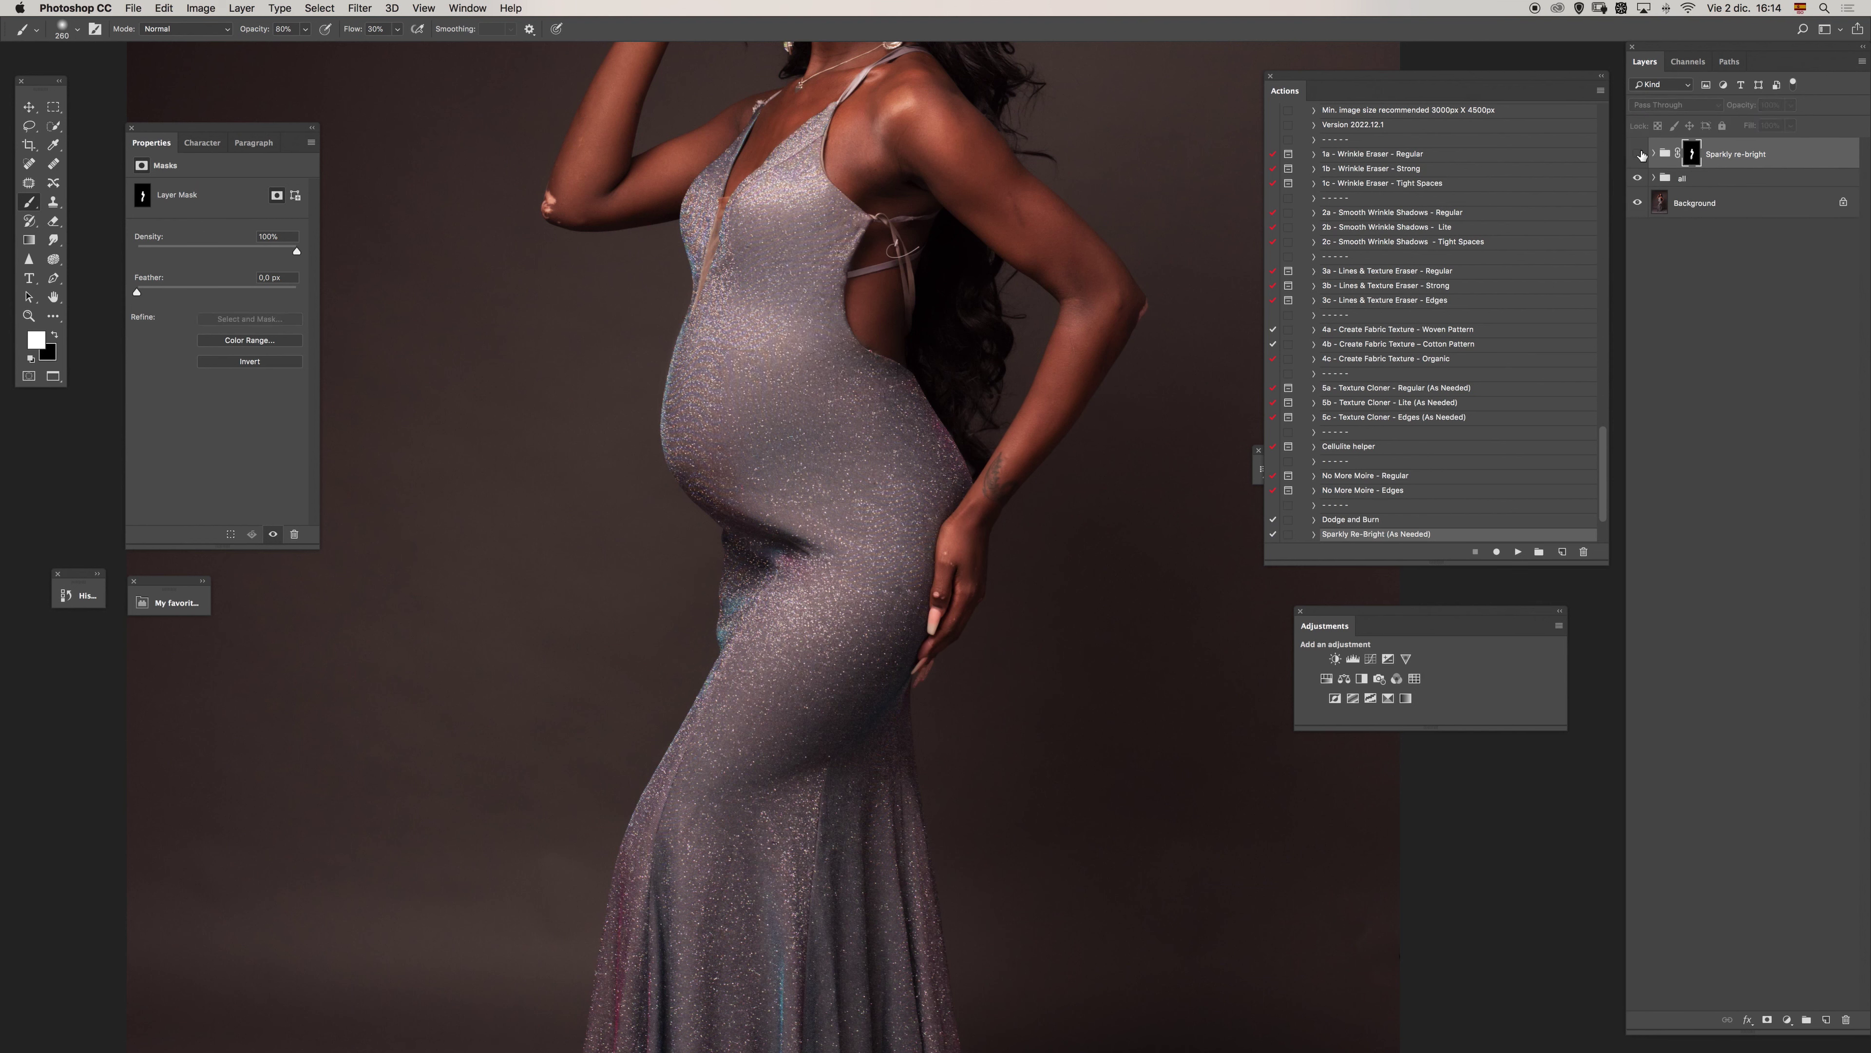
Move the Sparkly re-bright group into the all group and toggle all to compare.
click(1638, 154)
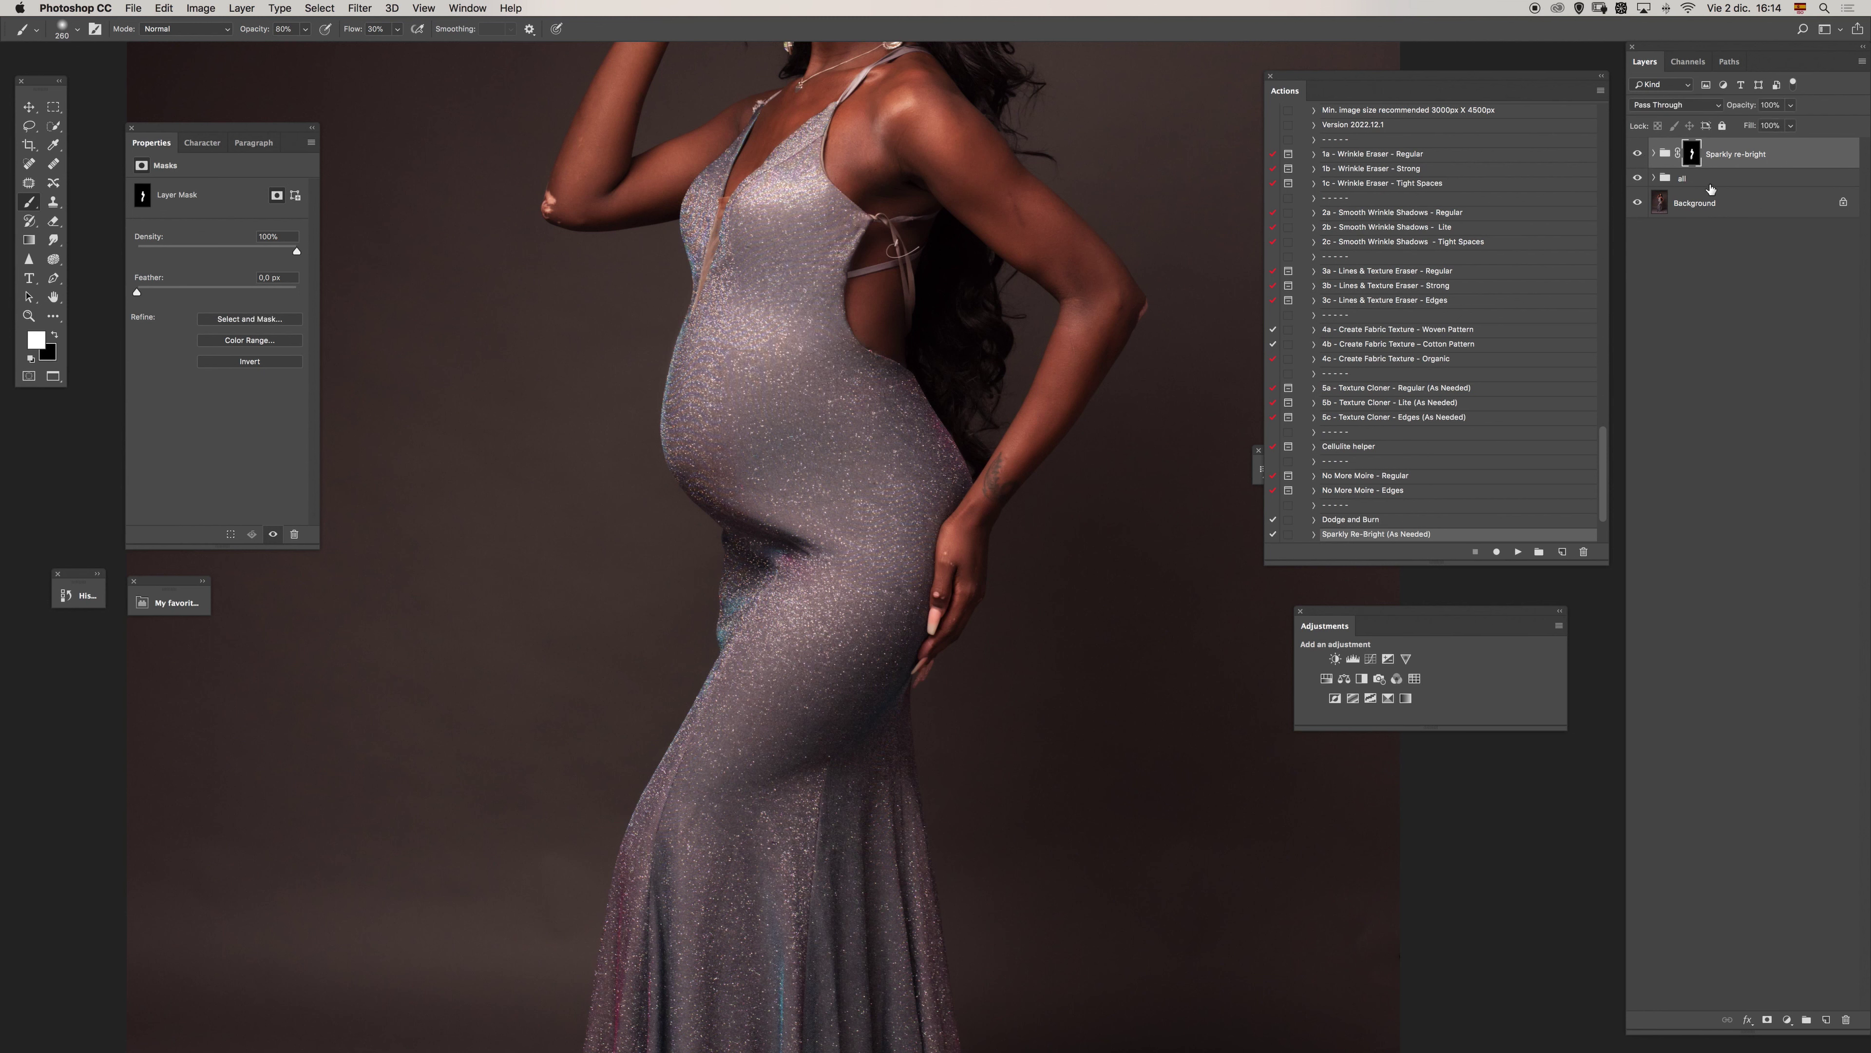
key(Delete)
click(1642, 150)
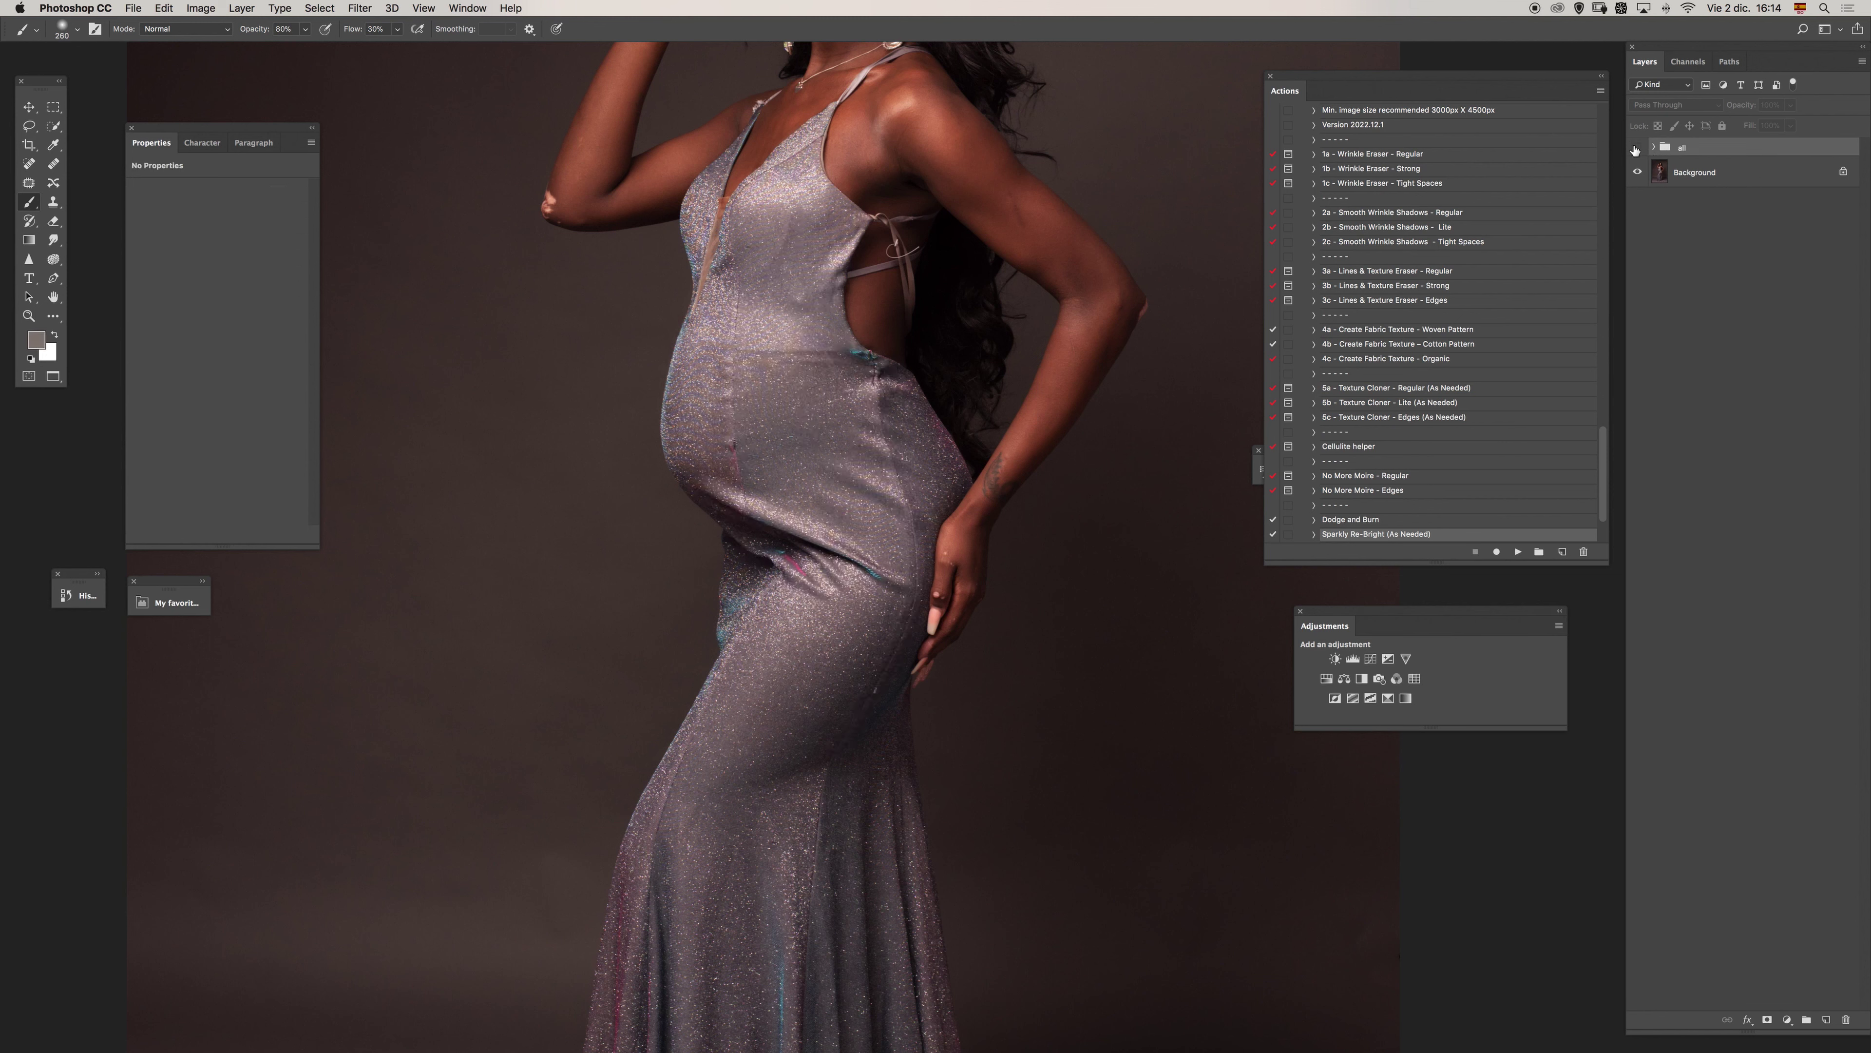
click(1640, 149)
click(1641, 150)
click(1642, 152)
click(1638, 148)
click(1638, 148)
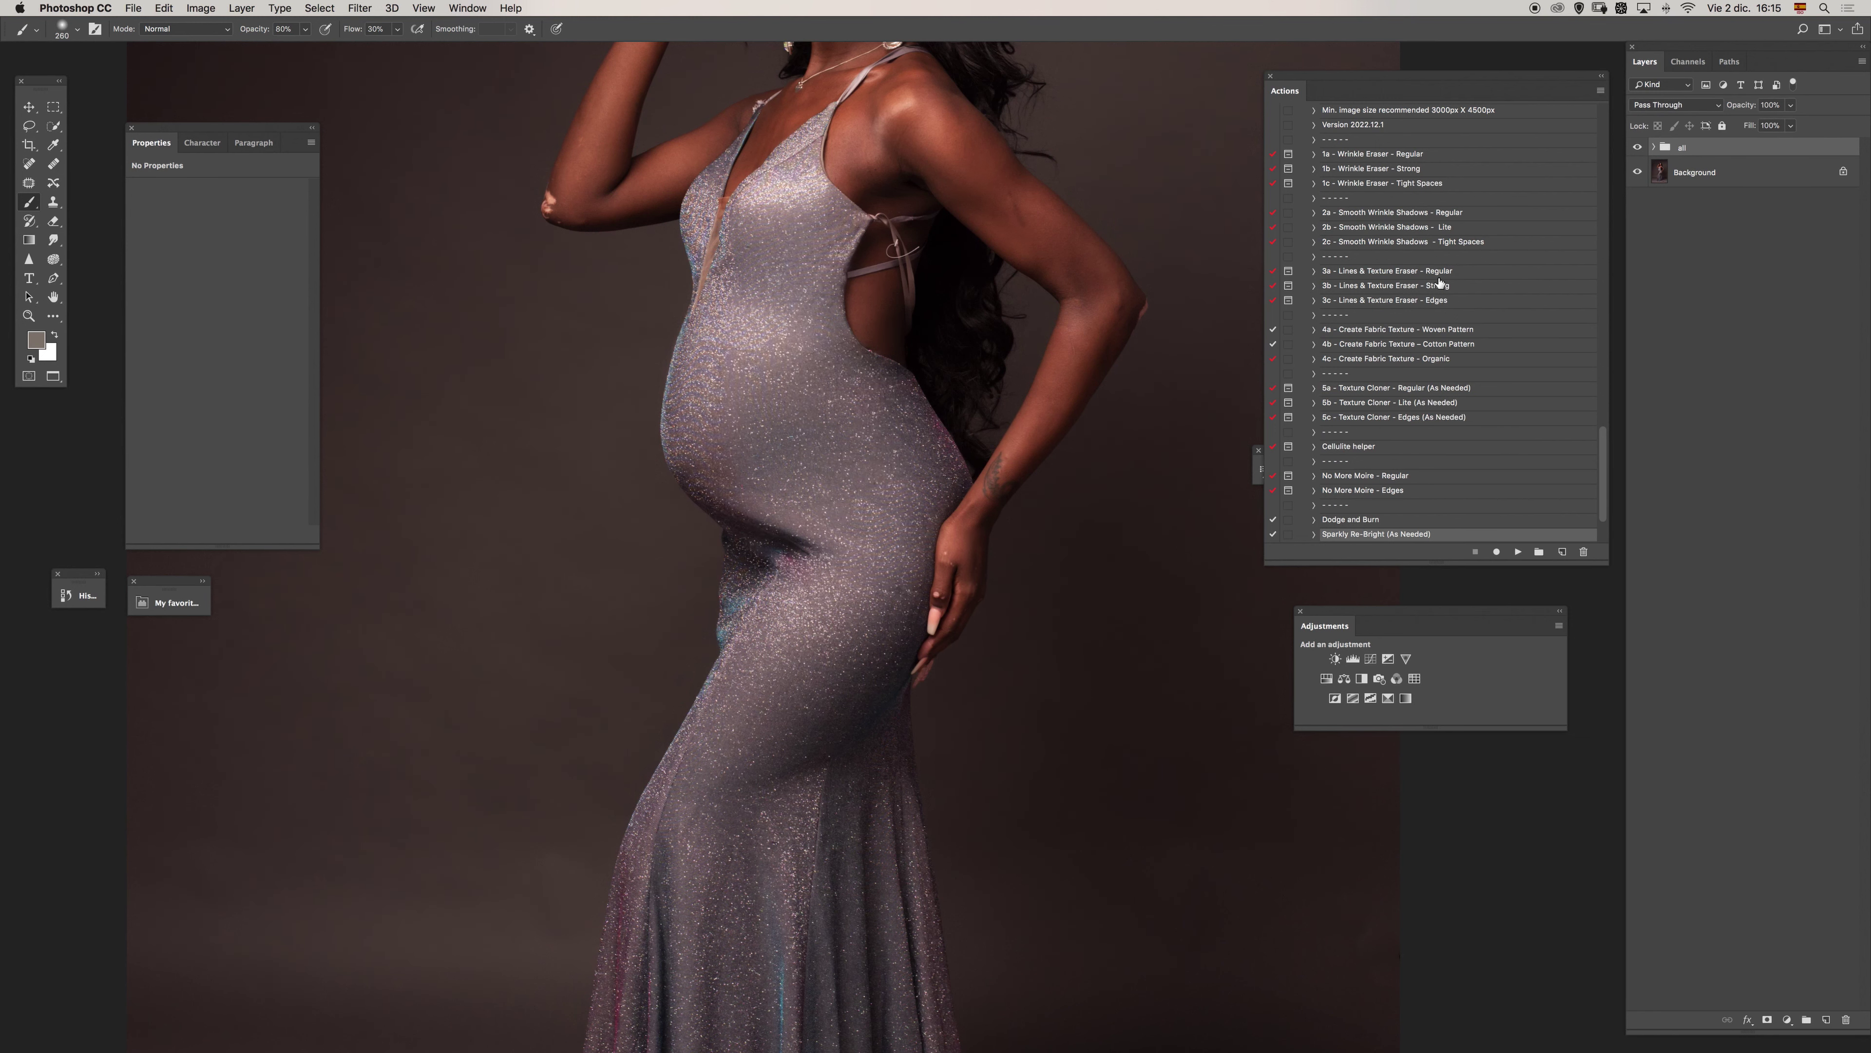
Zoom out to the whole photo and compare it with the all group hidden and shown.
key(z)
alt+click(968, 621)
alt+click(974, 631)
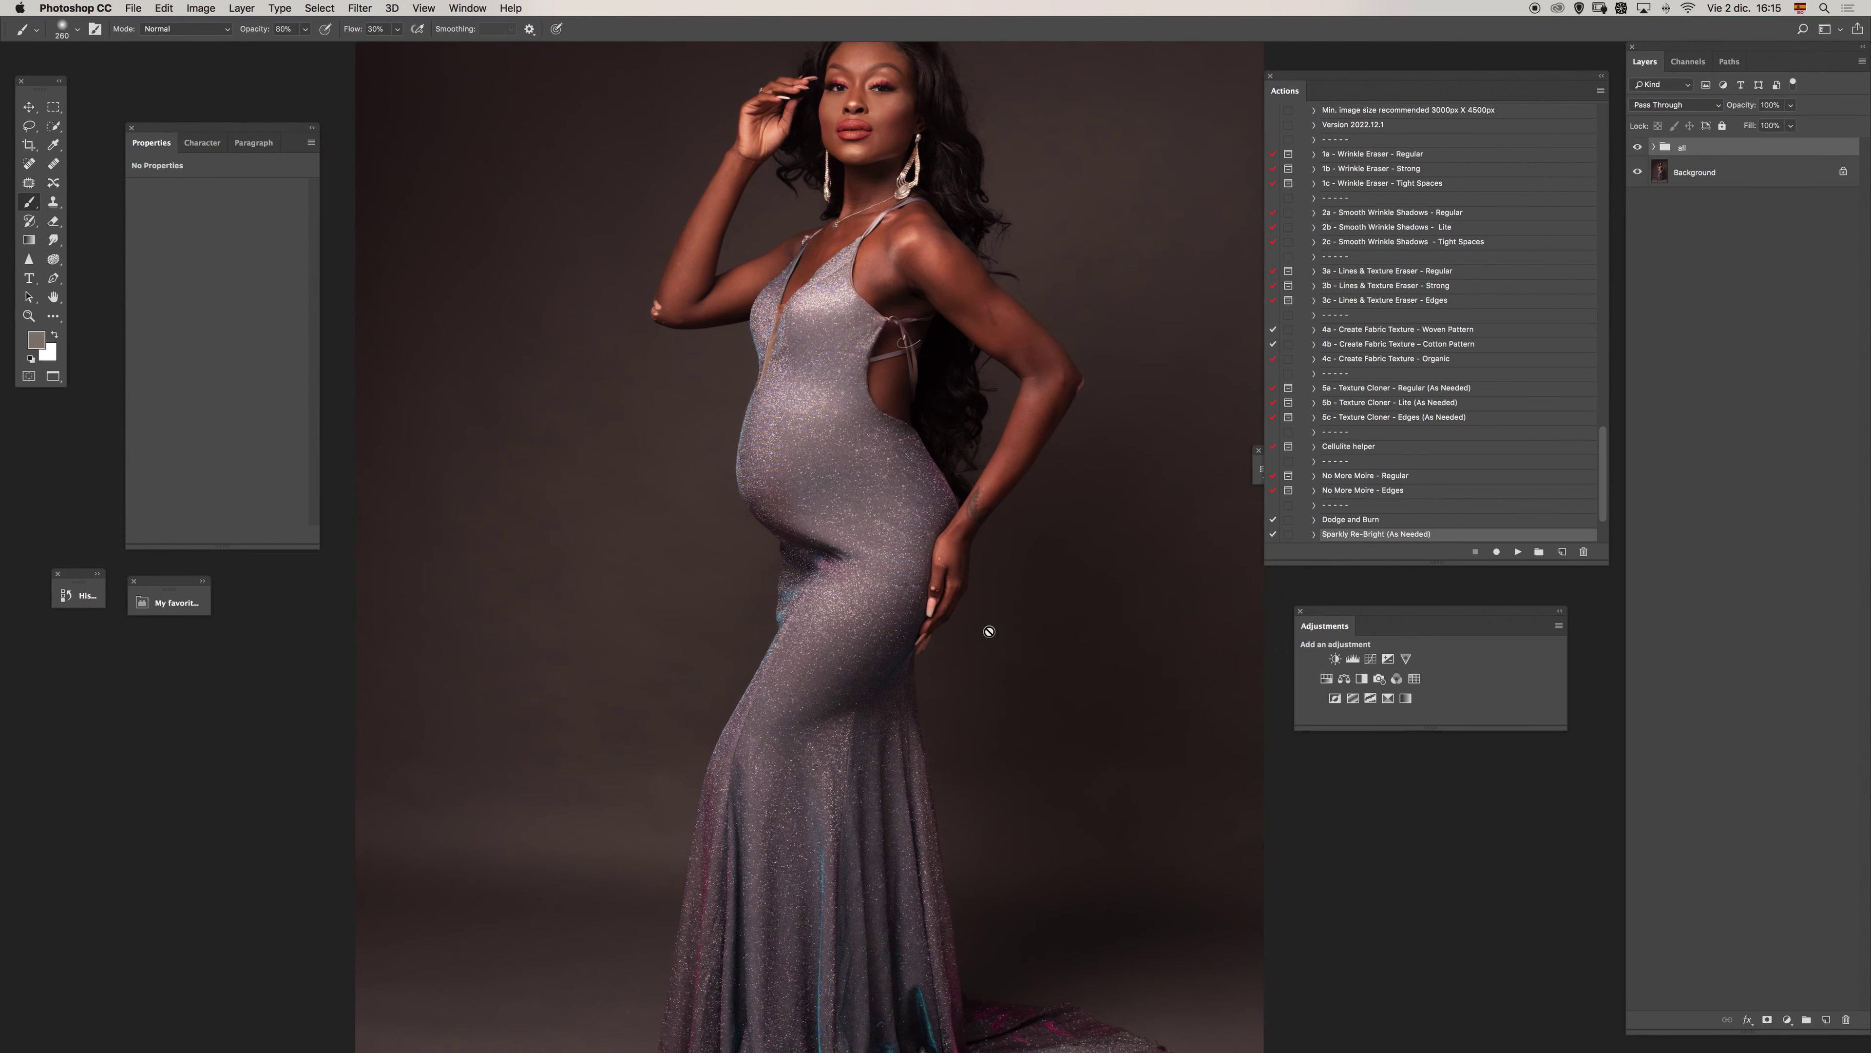
alt+click(981, 624)
key(b)
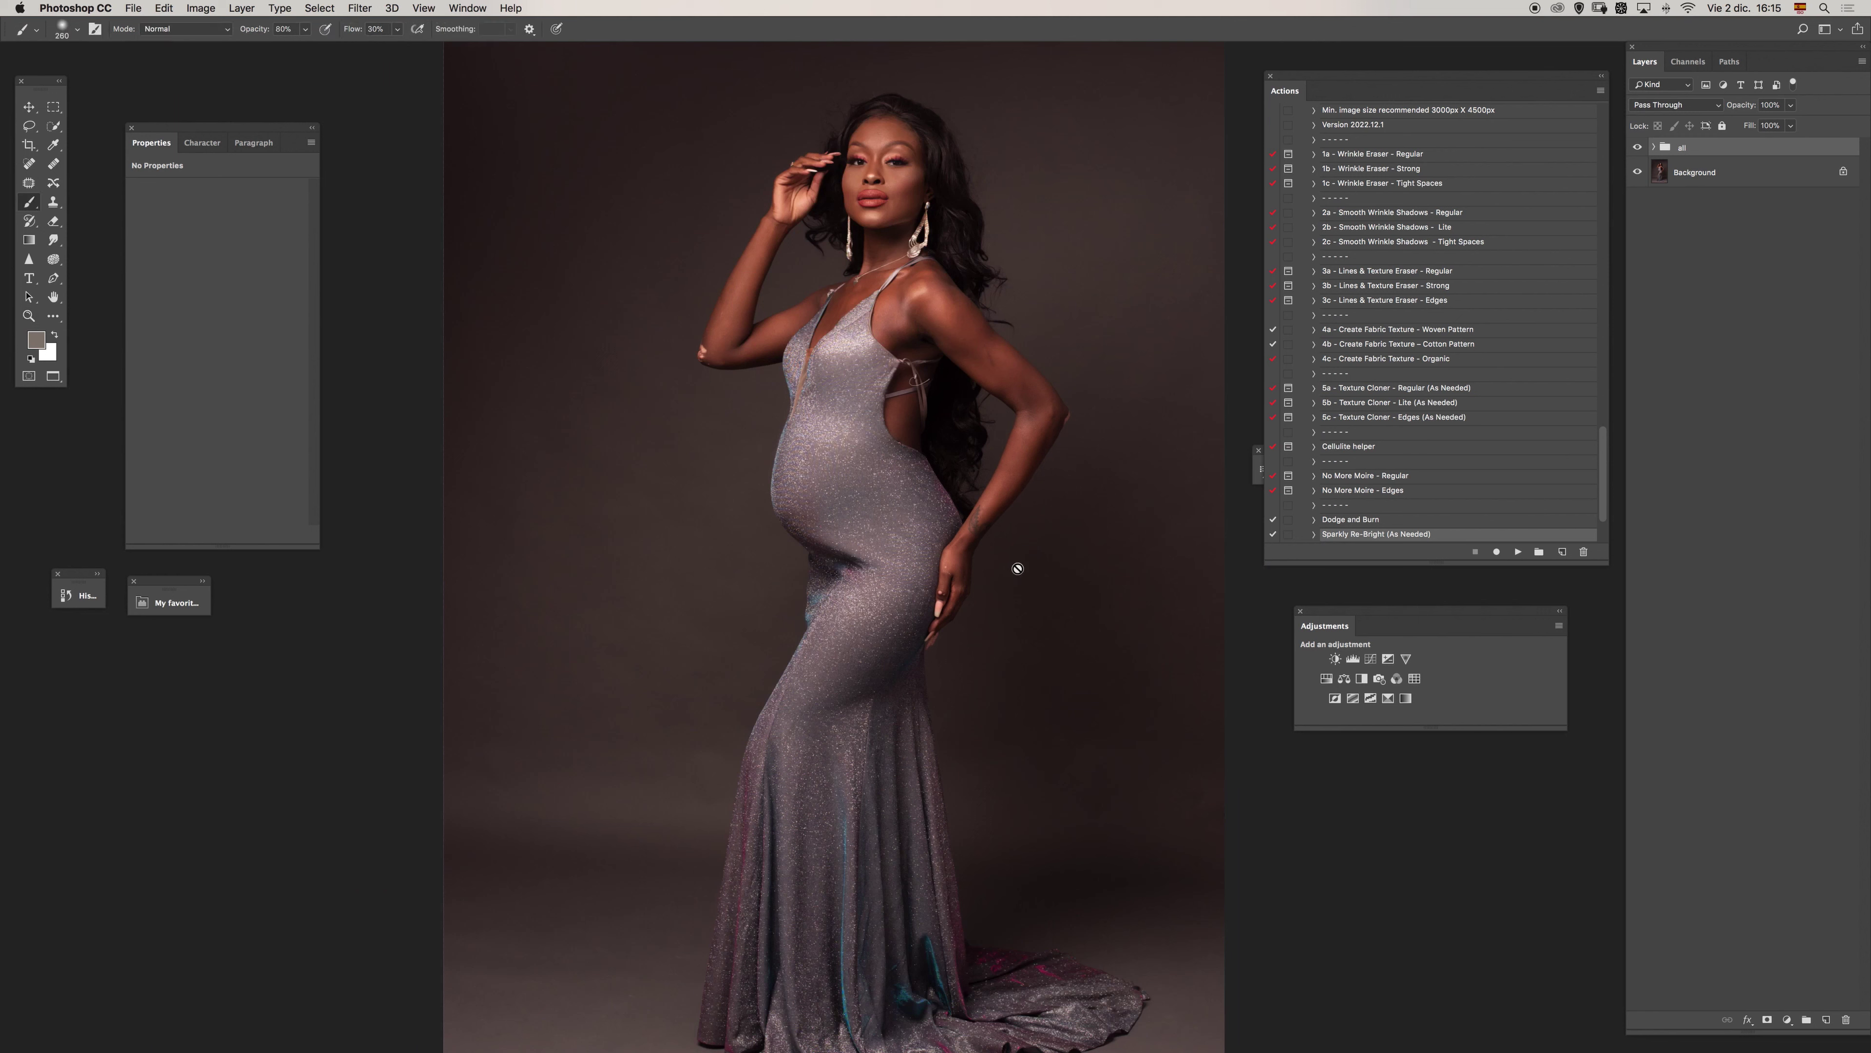
click(1639, 148)
click(1639, 149)
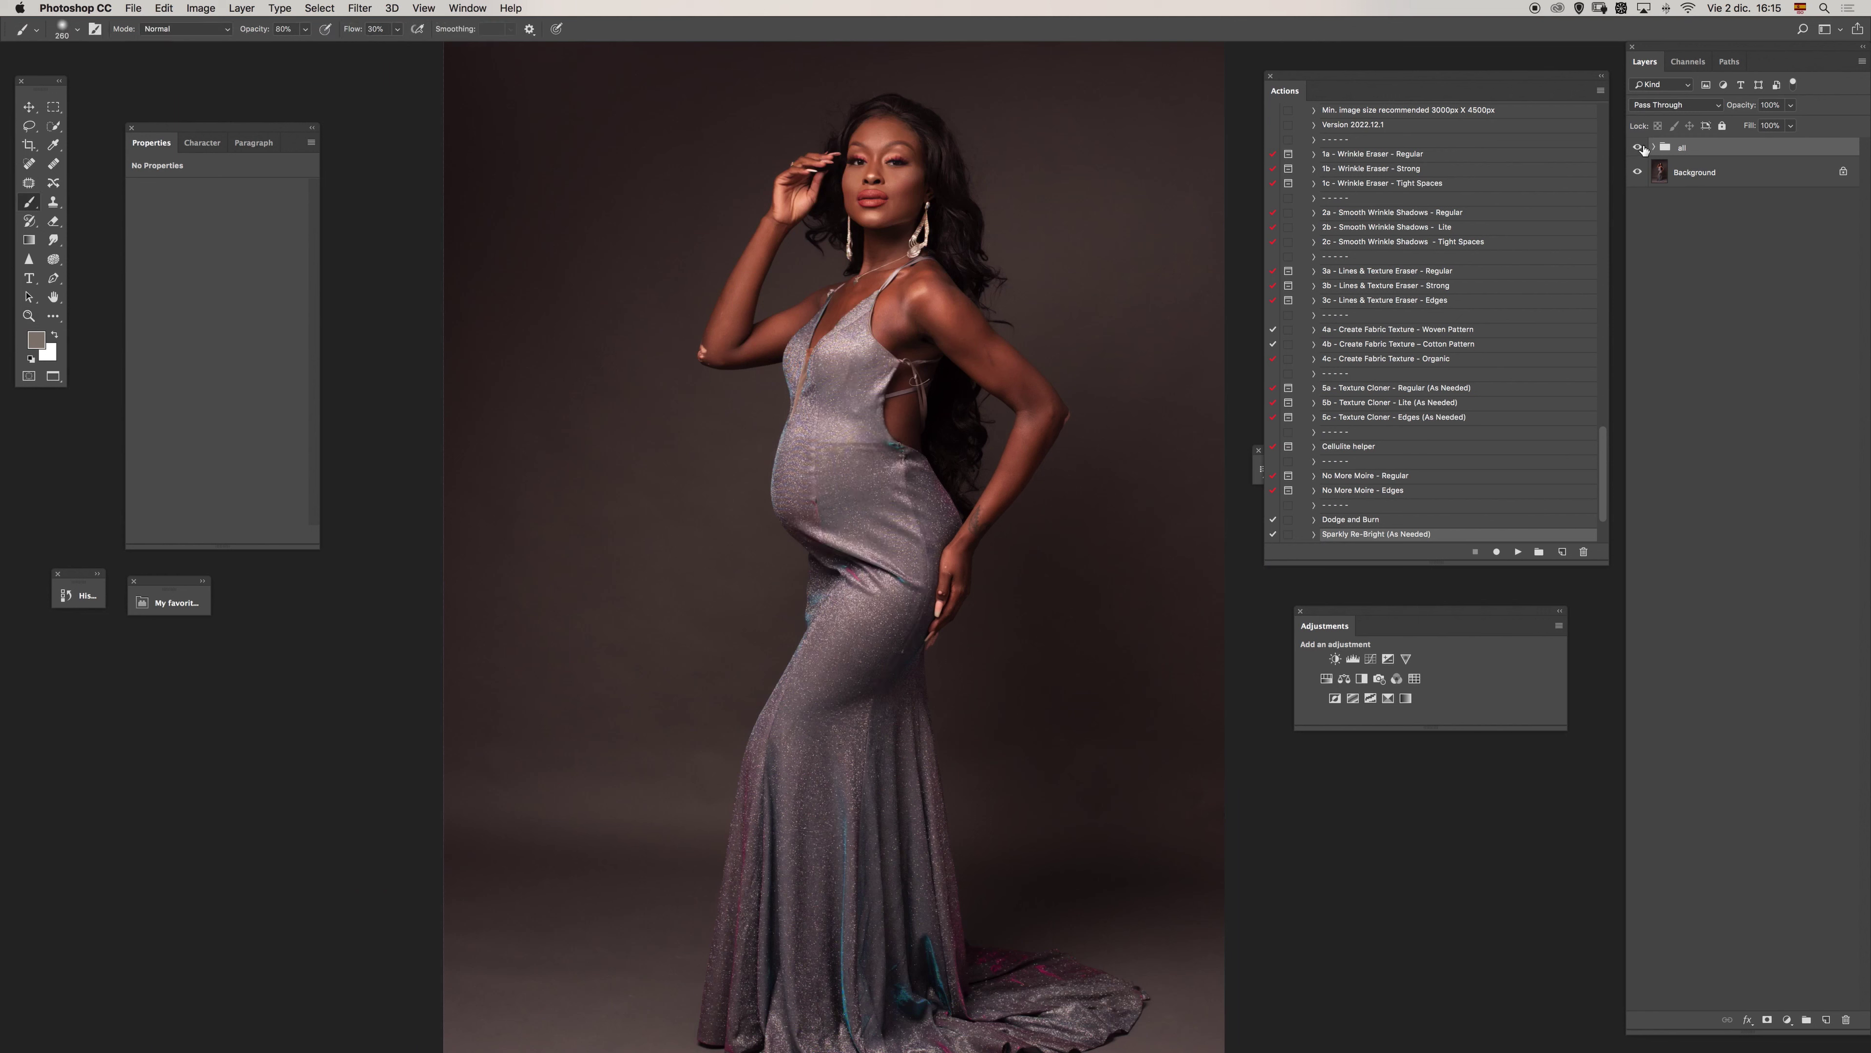
click(1639, 148)
click(1638, 148)
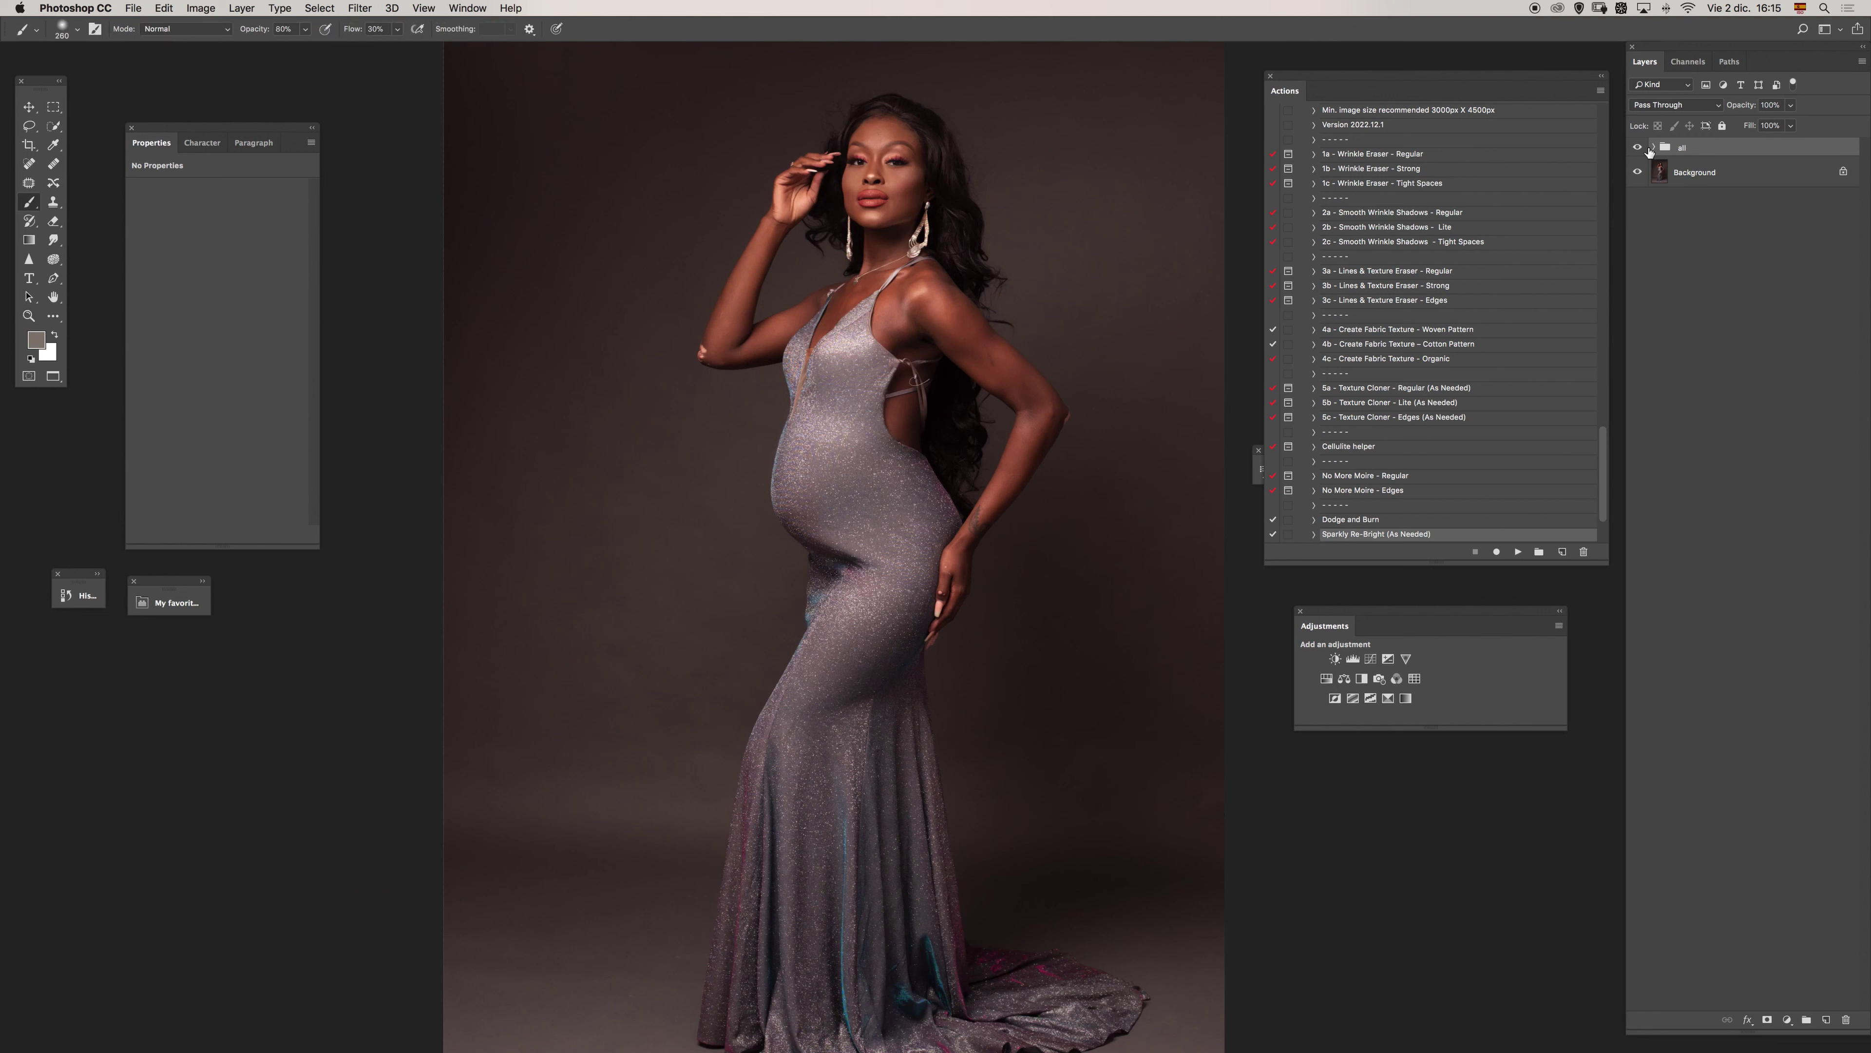
Keep comparing the retouching on and off, then expand the all group's layers.
click(1638, 148)
click(1638, 148)
click(1640, 149)
click(1641, 148)
click(1640, 148)
click(1639, 148)
click(1654, 151)
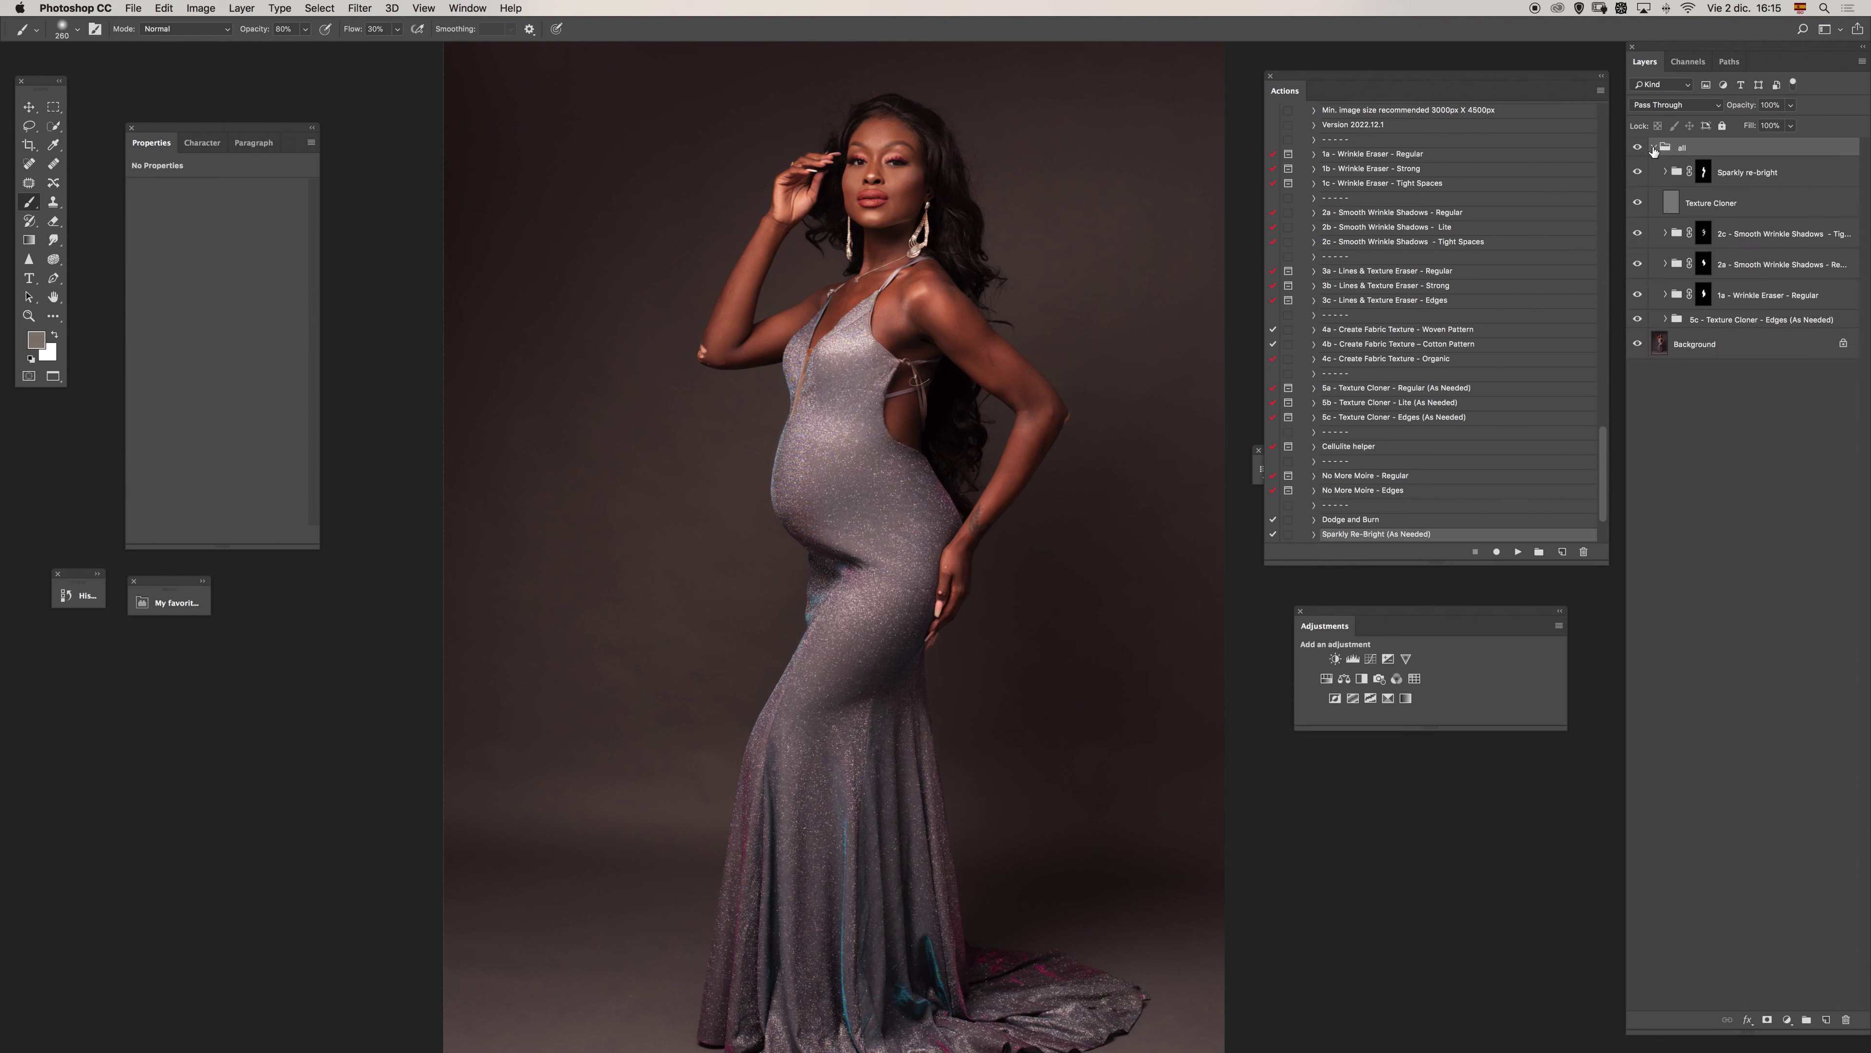